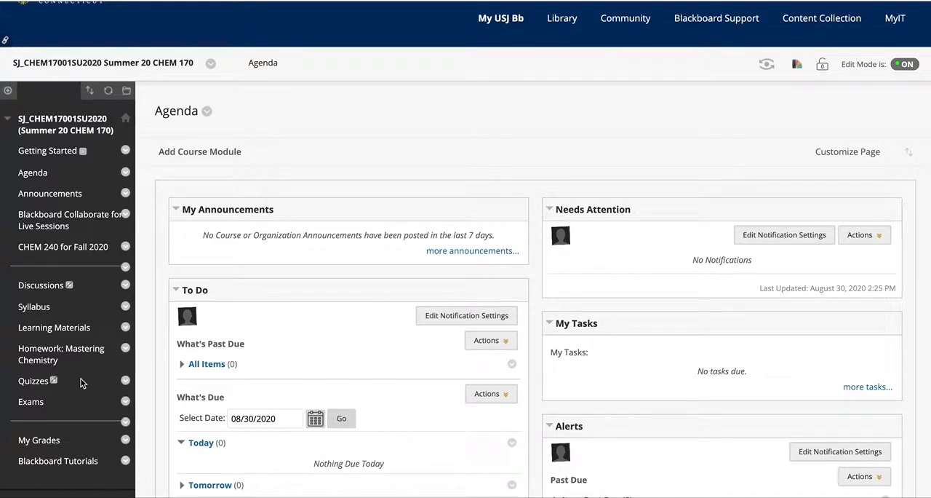
Step: Open the course's question pools through the Tests, Surveys, and Pools course tool
scroll(82, 382, down, 5)
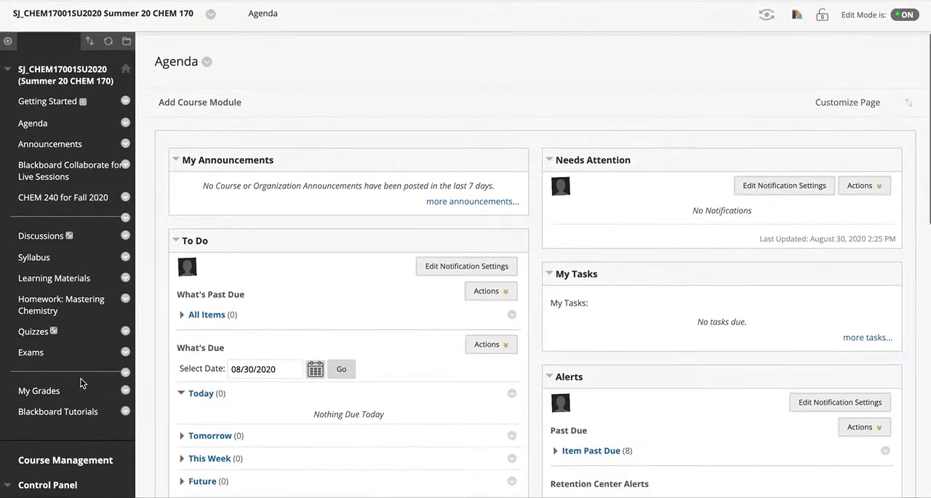
scroll(82, 382, down, 2)
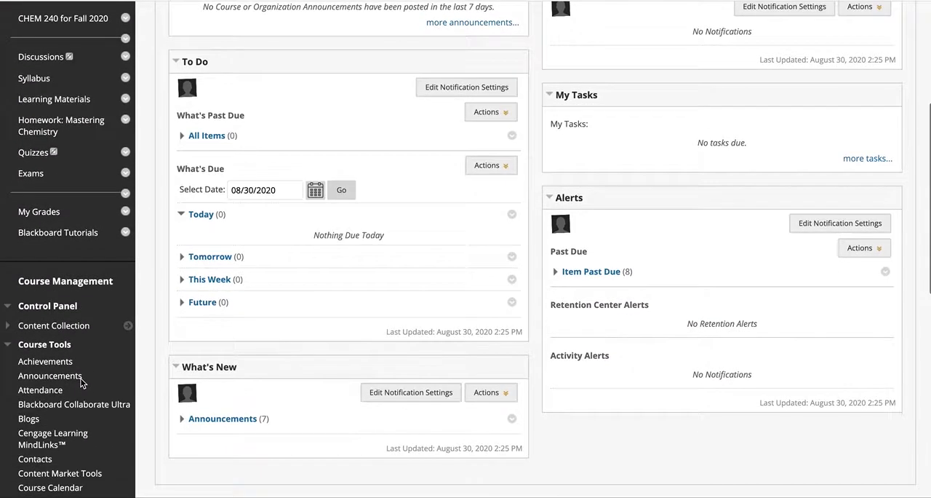
click(7, 347)
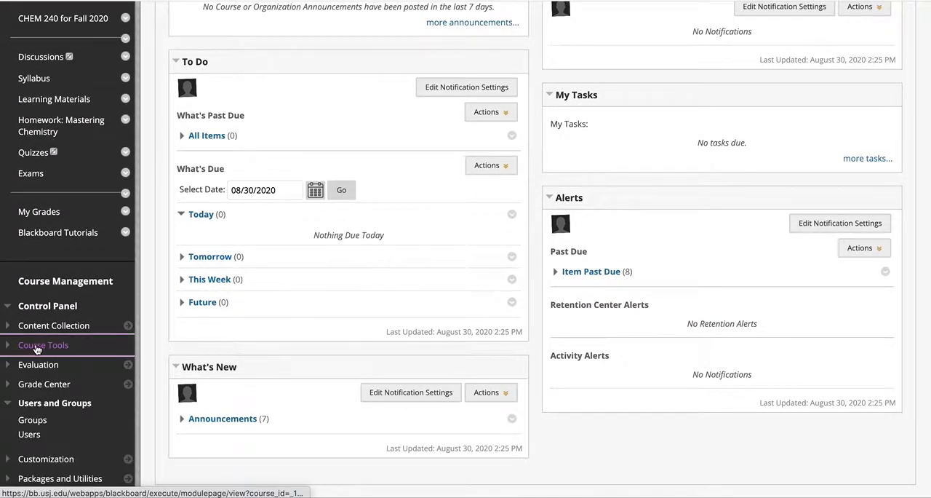
click(35, 348)
scroll(62, 385, down, 5)
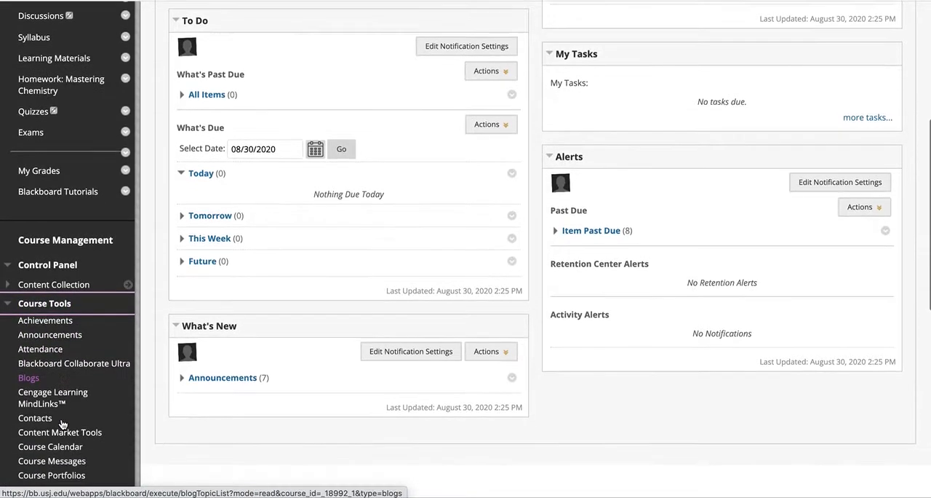
scroll(63, 424, down, 5)
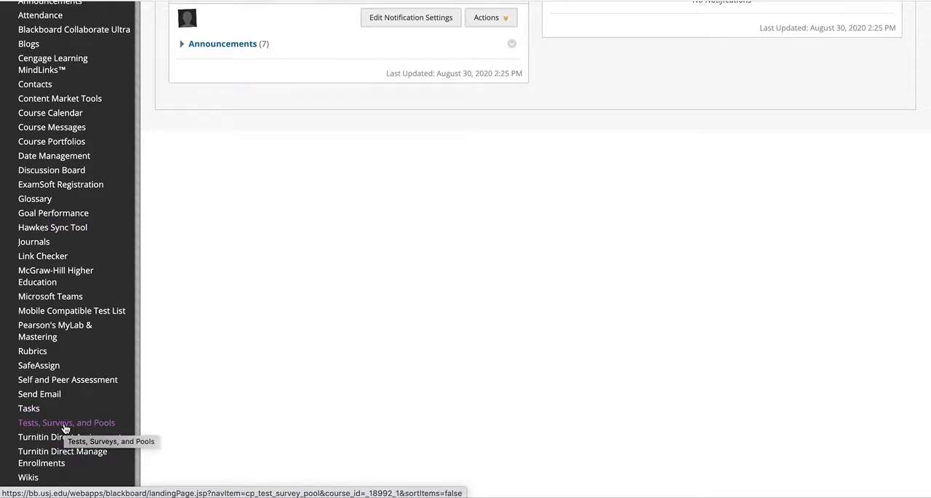
click(65, 423)
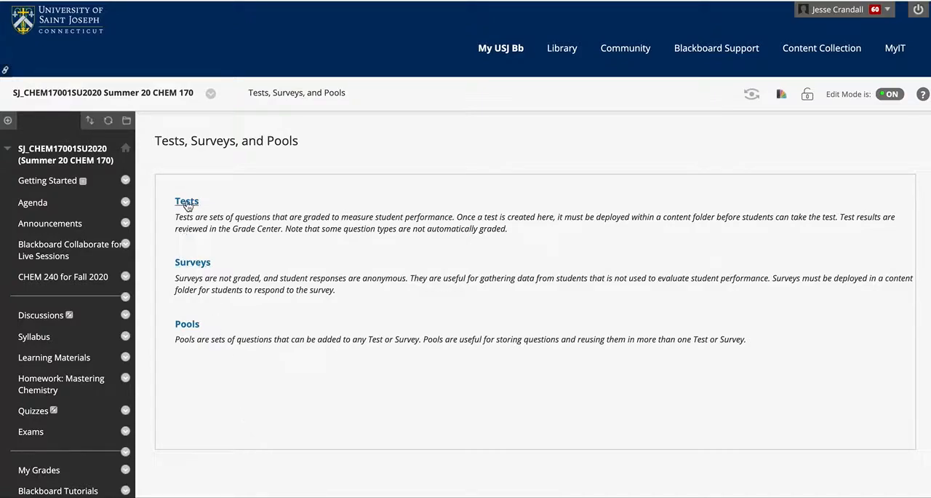
click(187, 324)
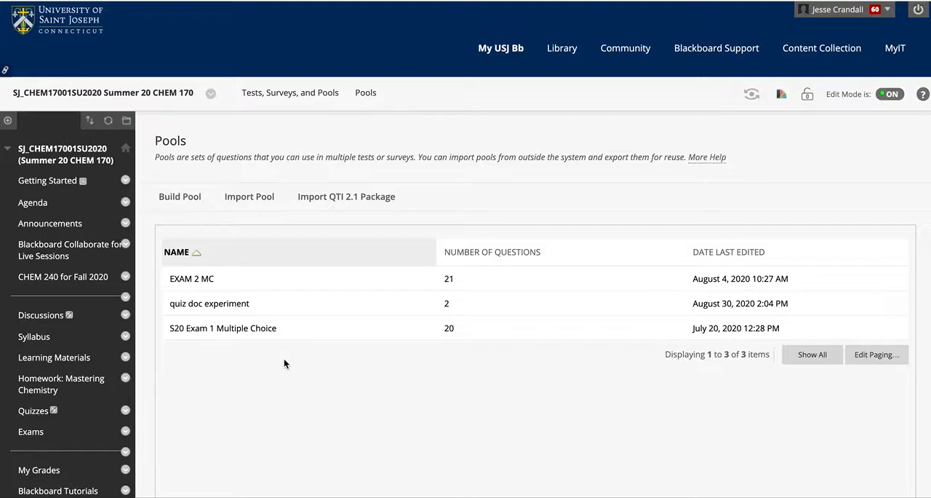
Step: Start building a new question pool and name it "Document quiz demo"
click(188, 203)
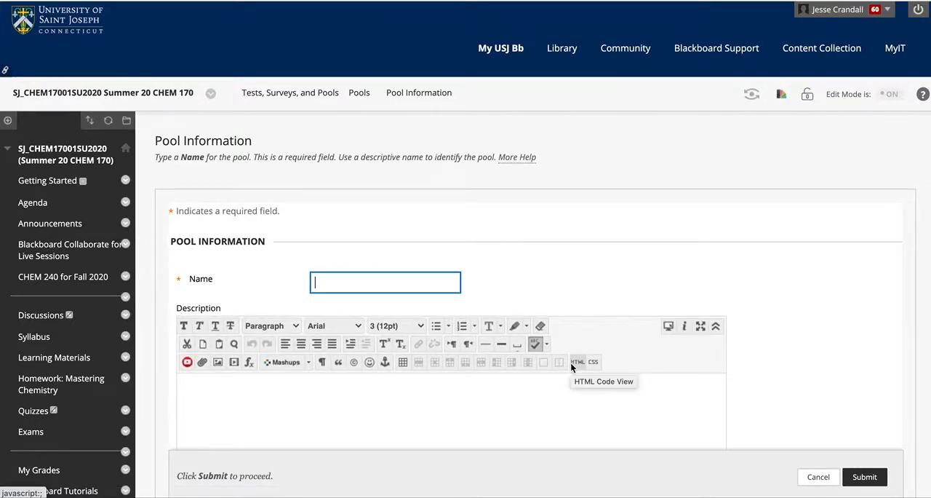
text(Docu)
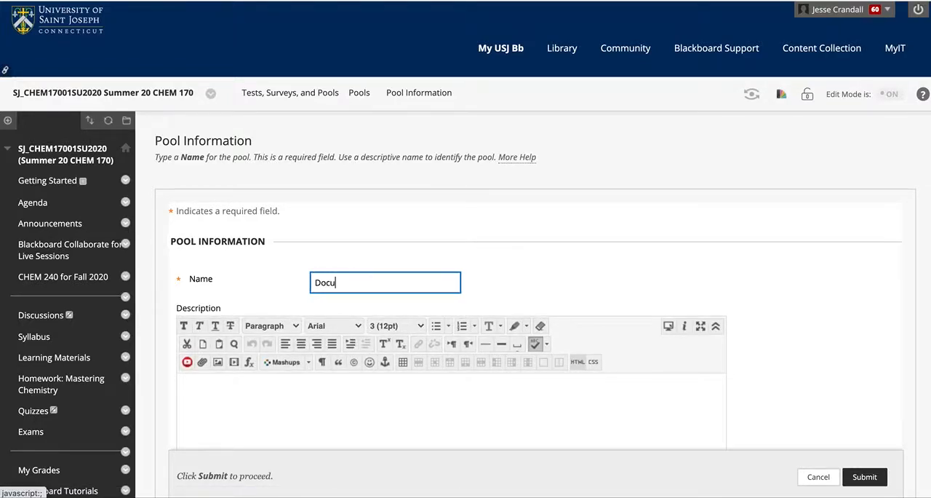
text(ment quiz )
text(test)
key(BackSpace)
key(BackSpace)
key(BackSpace)
key(BackSpace)
text(demo)
scroll(464, 427, up, 1)
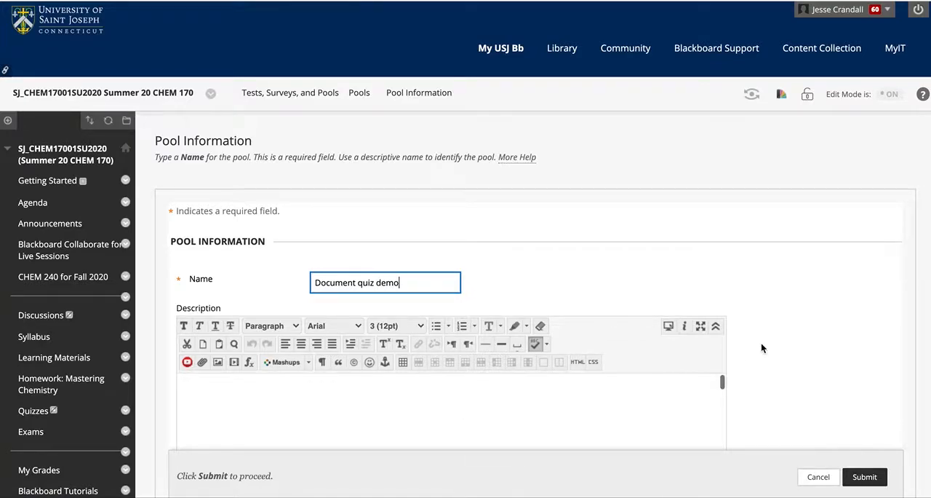
Step: Enter the pool description "Students will receive 1 of 2 quizzes."
scroll(761, 342, down, 2)
click(620, 307)
text(Studnet)
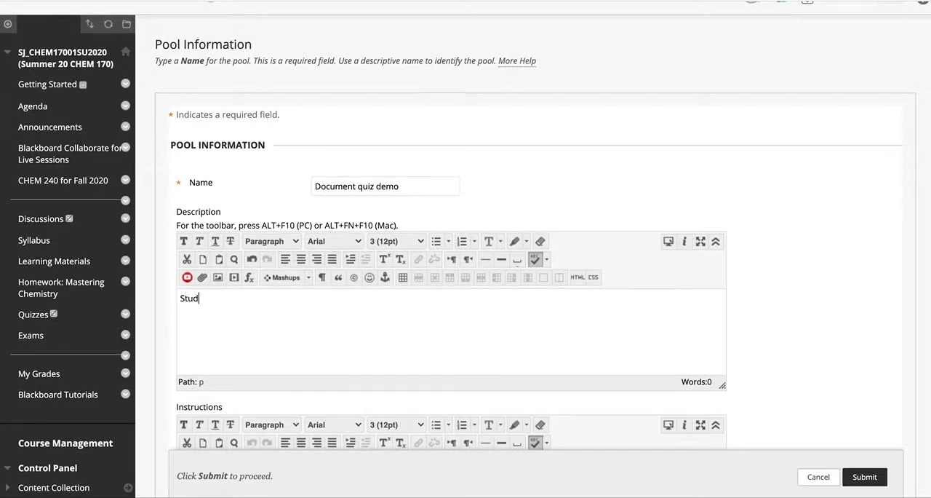
key(BackSpace)
key(BackSpace)
key(BackSpace)
text(ents will r)
text(ecieve)
key(BackSpace)
key(BackSpace)
text(eve d)
key(BackSpace)
key(BackSpace)
key(BackSpace)
key(BackSpace)
key(BackSpace)
key(BackSpace)
text(eive 1 of 2 quizzes.)
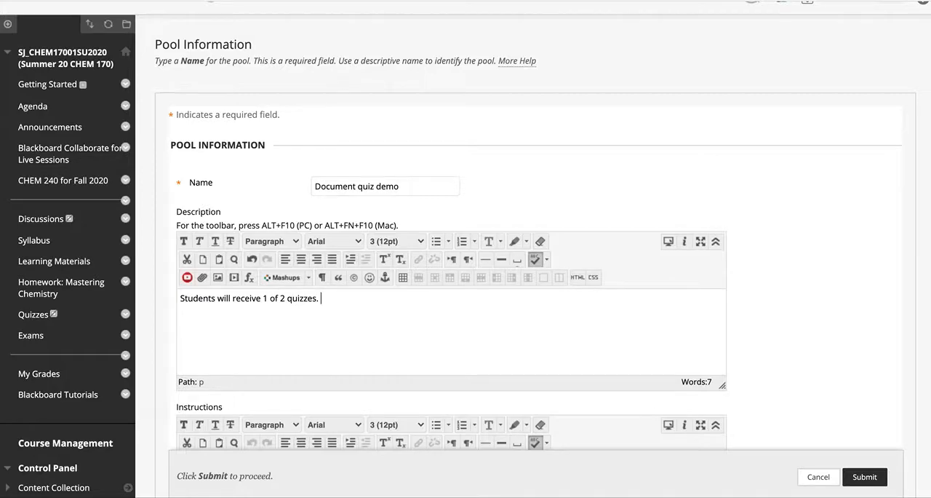
Step: Enter the pool instructions "Complete and upload your answers as a pdf." and submit the pool
scroll(817, 344, down, 5)
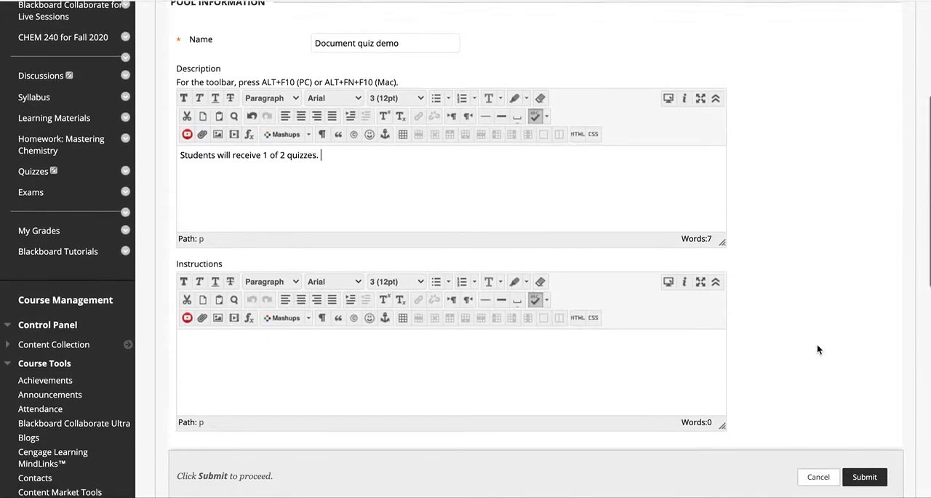
click(395, 342)
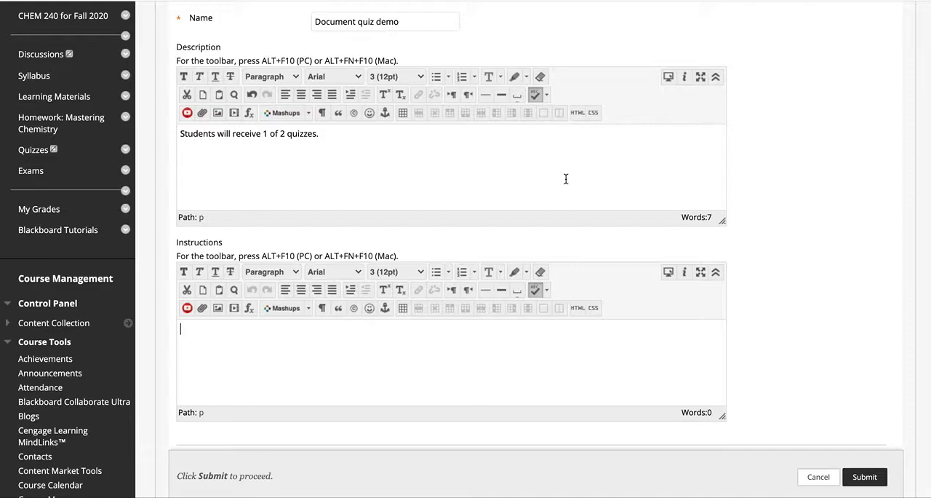
text(Complete and upl)
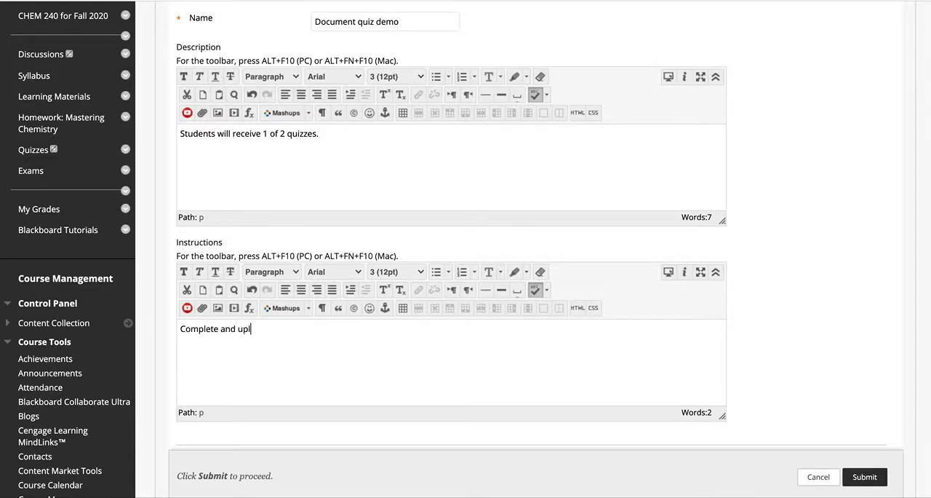
text(oad your answers as a pdf.)
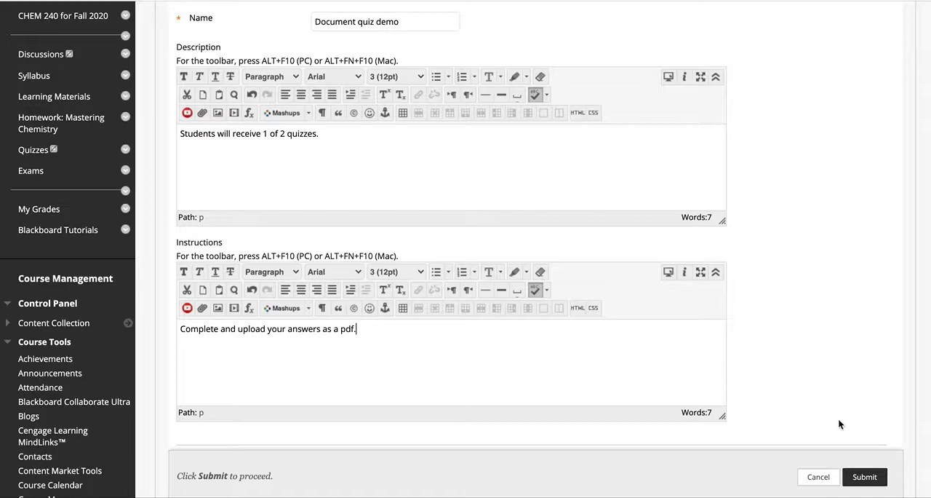
scroll(838, 421, down, 4)
click(865, 356)
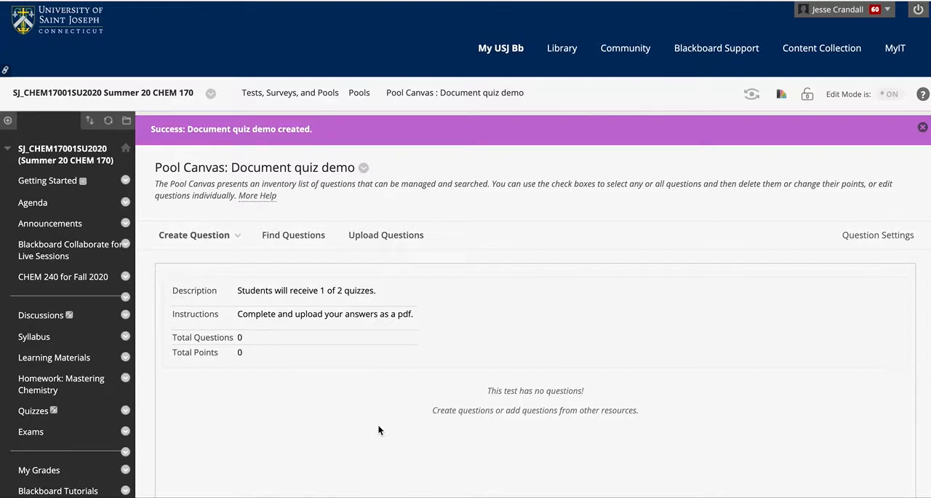
Step: Create a File Response question in the pool and title it "Quiz form 1"
click(235, 236)
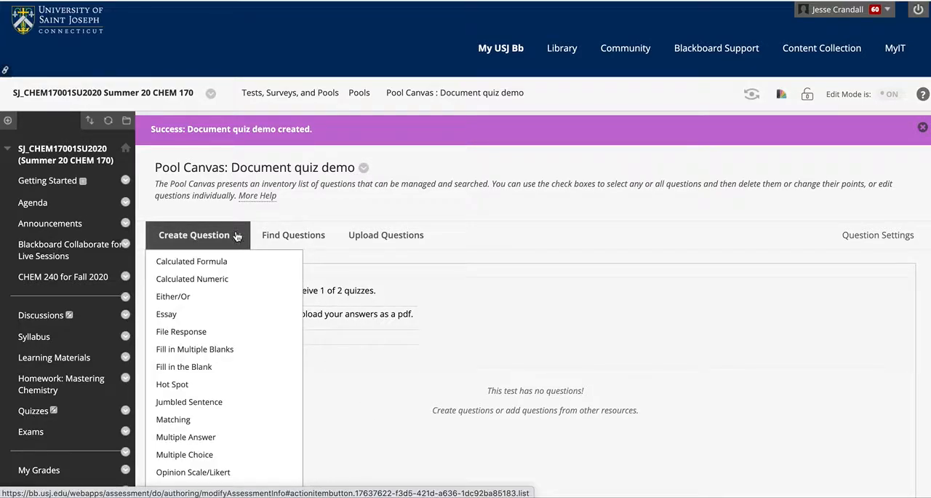
click(202, 336)
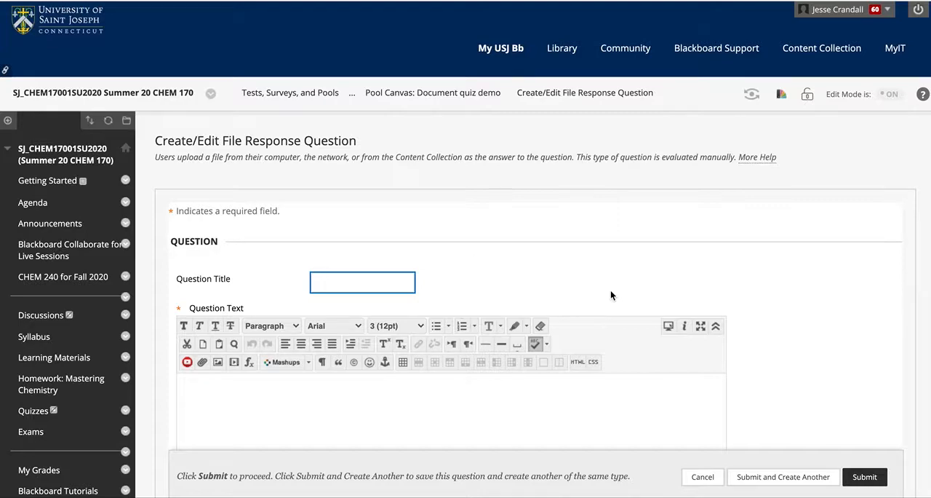
text(Quip)
key(BackSpace)
text(zm)
key(BackSpace)
key(BackSpace)
text(form 1)
Step: Attach the file 170 quiz 4a.pdf from the quizzes folder as a link in the question text
click(494, 406)
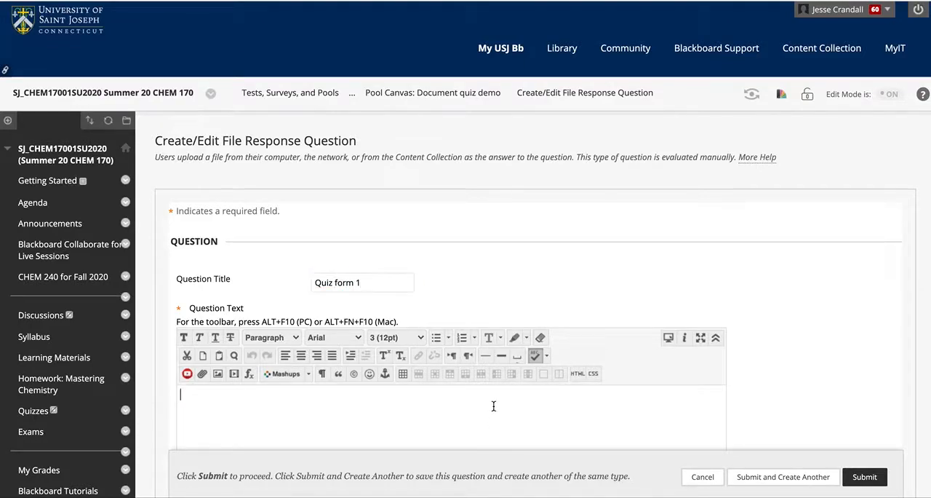
scroll(712, 344, down, 3)
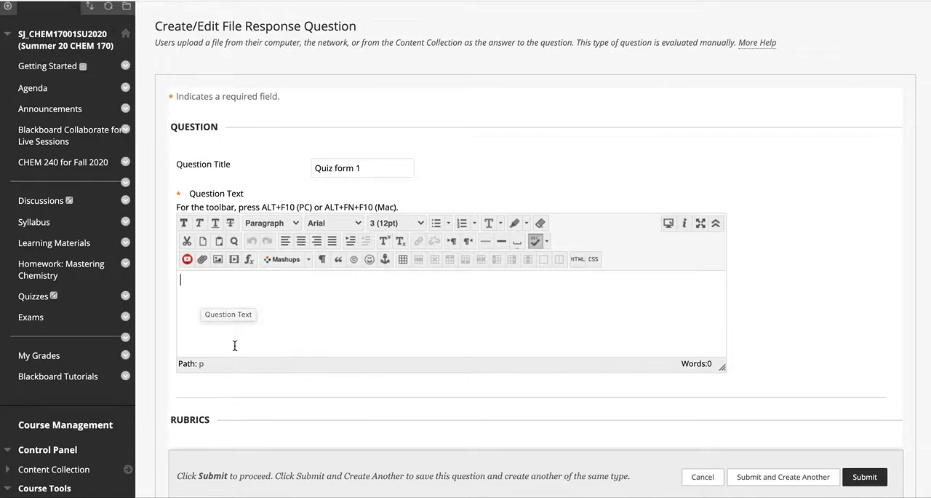
click(203, 259)
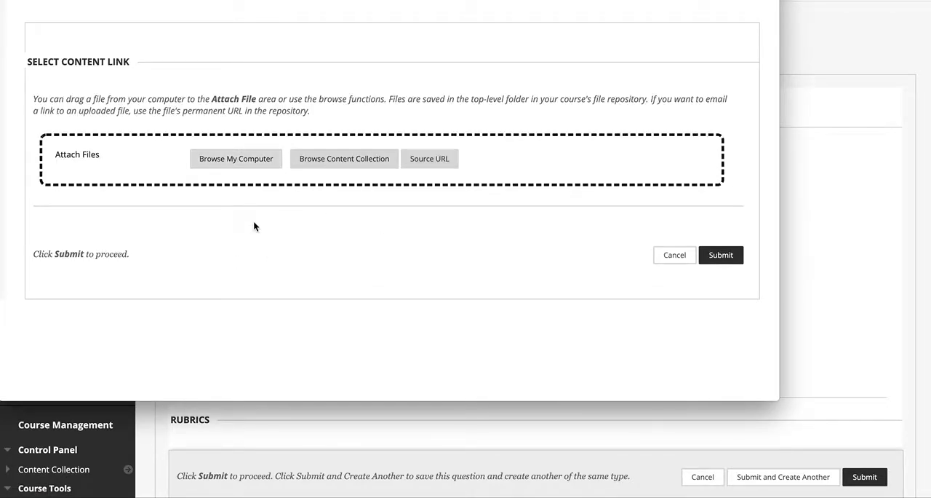
key(super+Tab)
key(super+Tab)
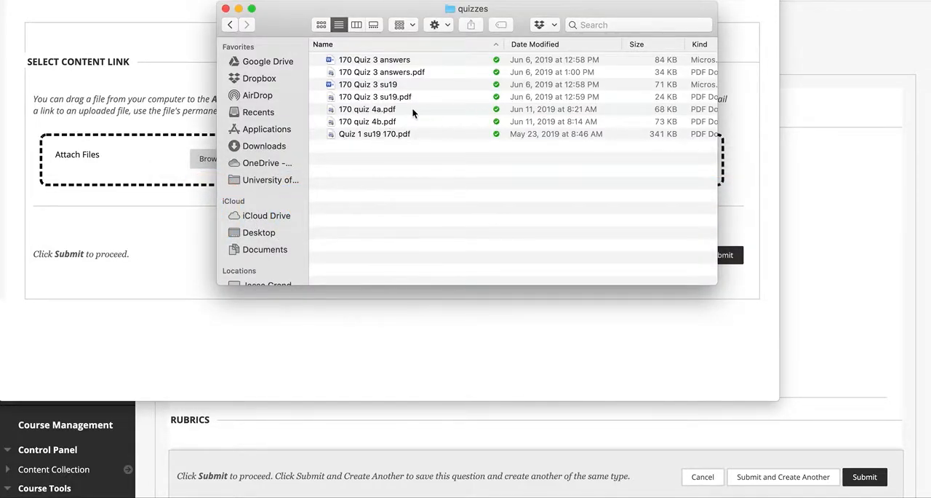
drag(373, 110, 142, 152)
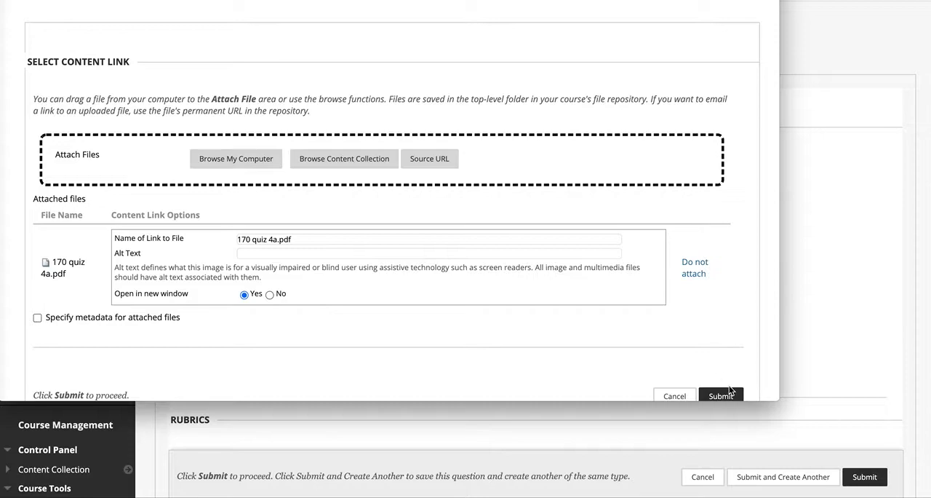
scroll(676, 313, down, 1)
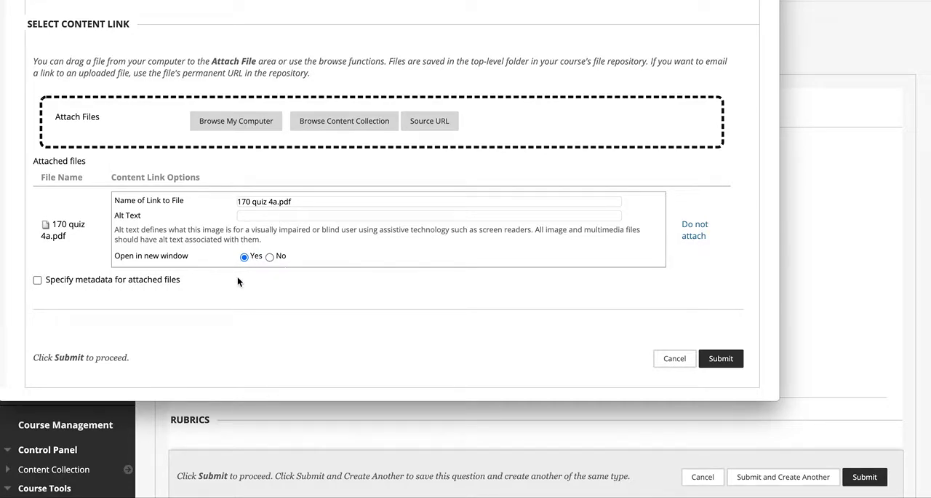
click(721, 358)
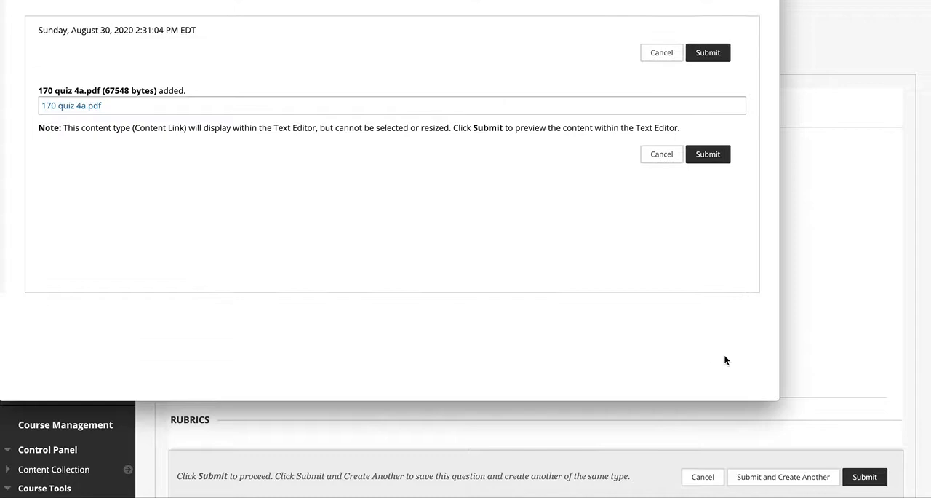
click(710, 154)
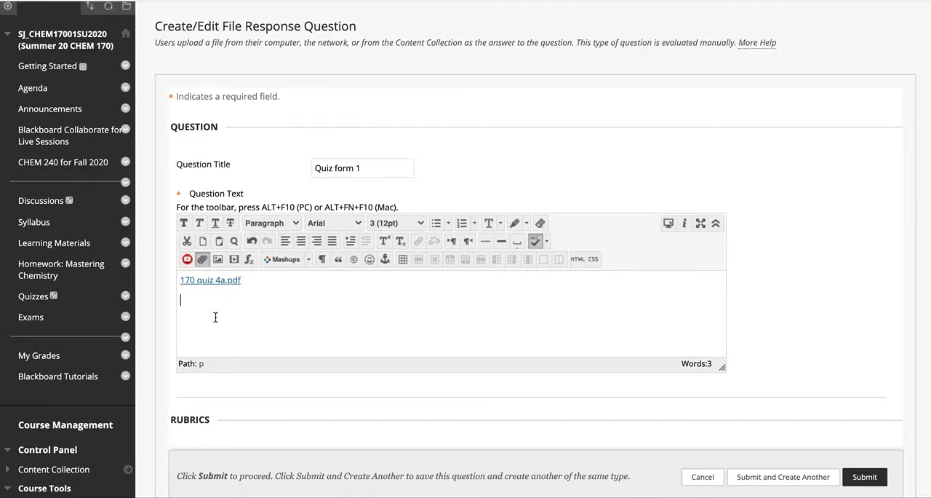
Step: Start inserting an image into the question text and browse the computer's Dropbox folder for it
click(217, 259)
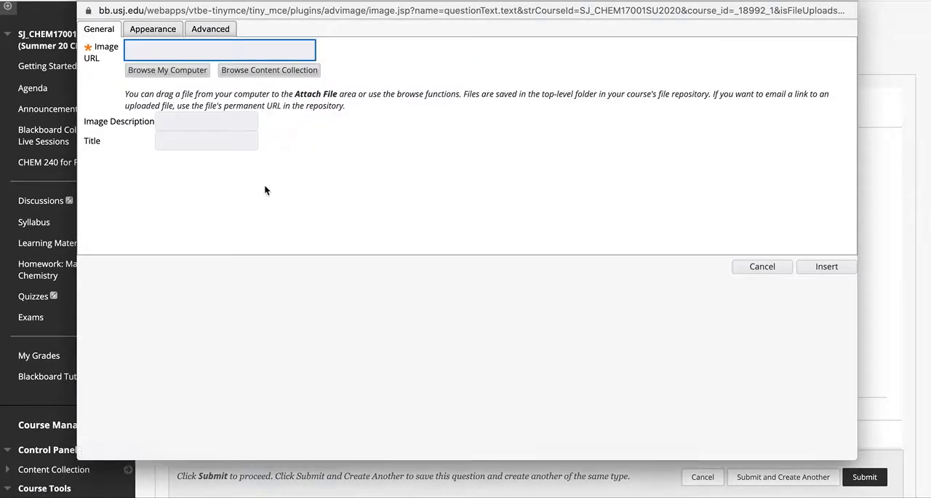
click(182, 73)
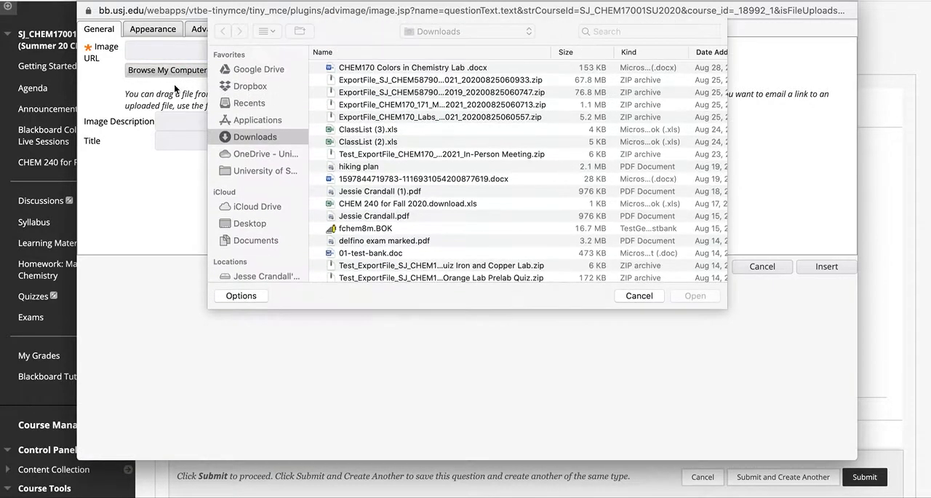
click(242, 87)
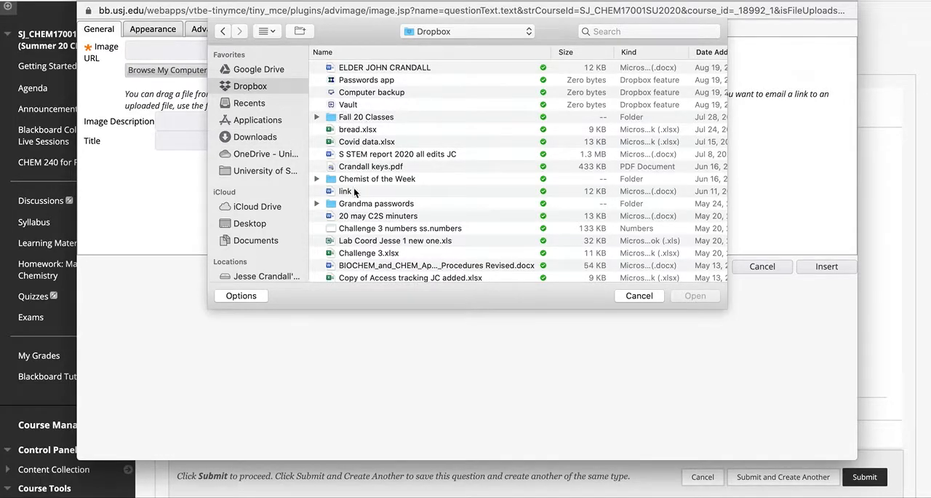
scroll(356, 193, down, 5)
scroll(356, 196, down, 4)
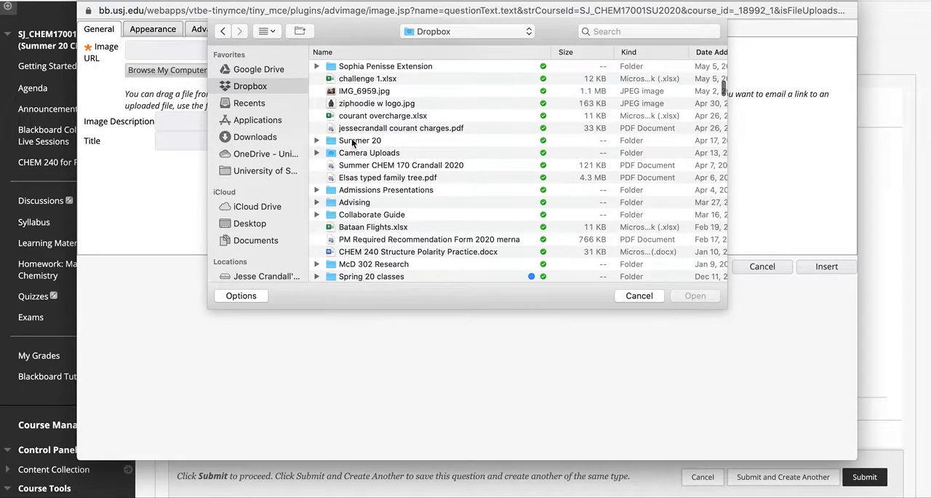
double_click(367, 140)
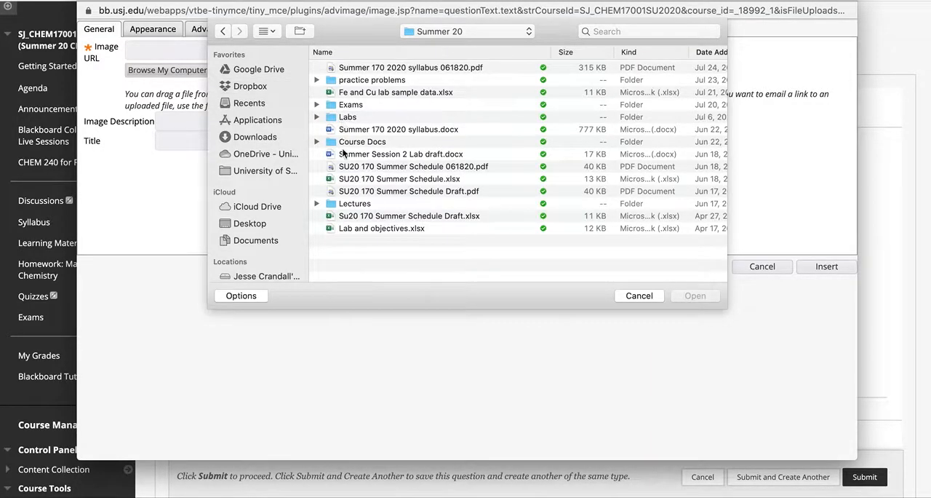
click(223, 32)
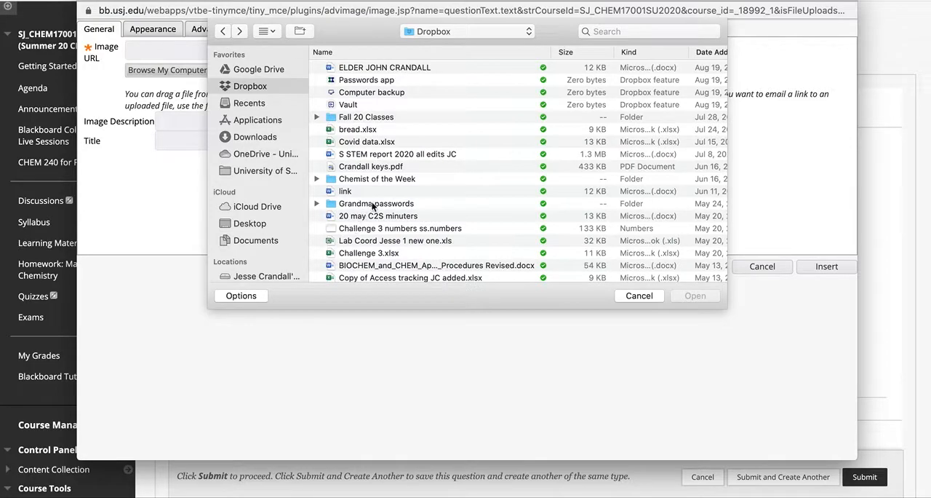
Step: Try to insert quiz 4 A S20.pdf from the CHEM 170 Quizzes 2020 folder as an image, and cancel the image insertion
scroll(364, 215, down, 5)
scroll(355, 210, up, 5)
scroll(361, 191, down, 5)
scroll(362, 198, down, 5)
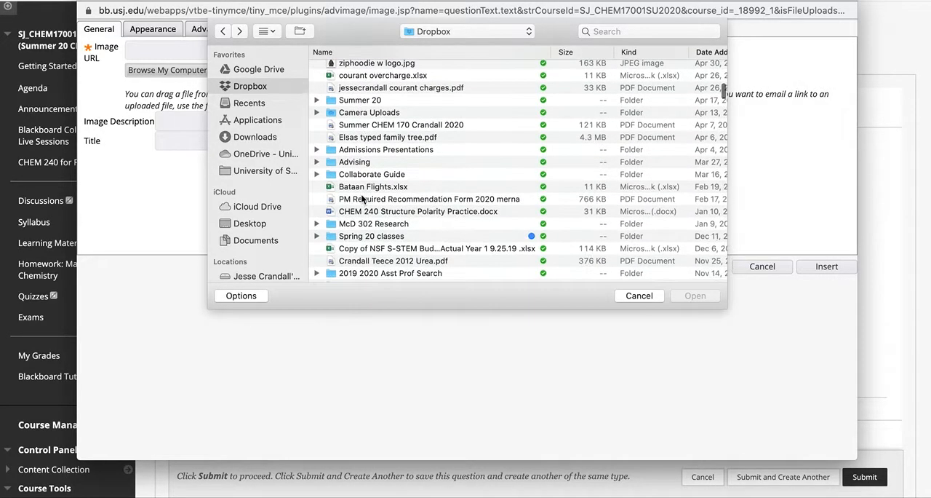
double_click(356, 237)
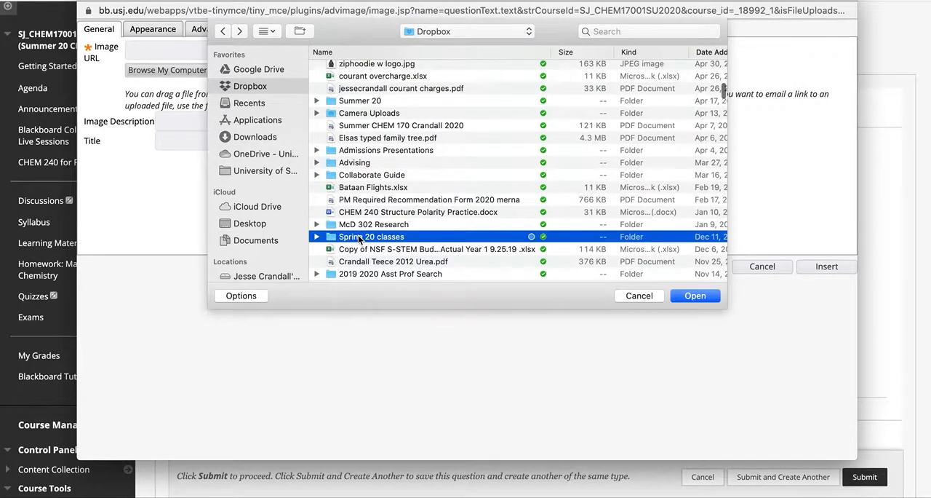
double_click(381, 106)
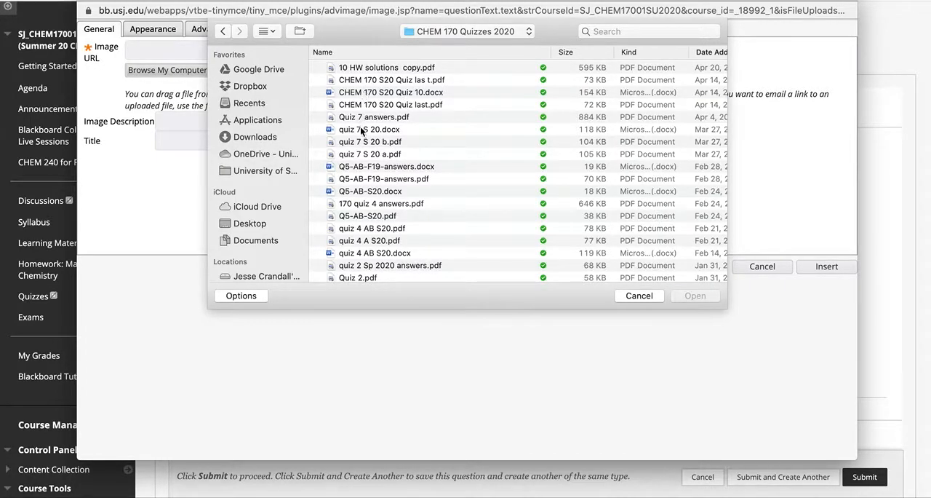
scroll(417, 236, down, 2)
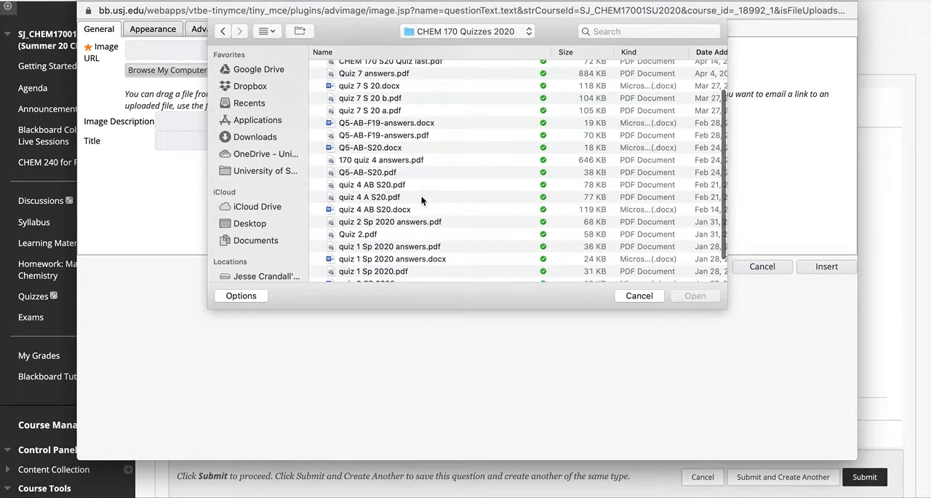
click(379, 199)
key(Return)
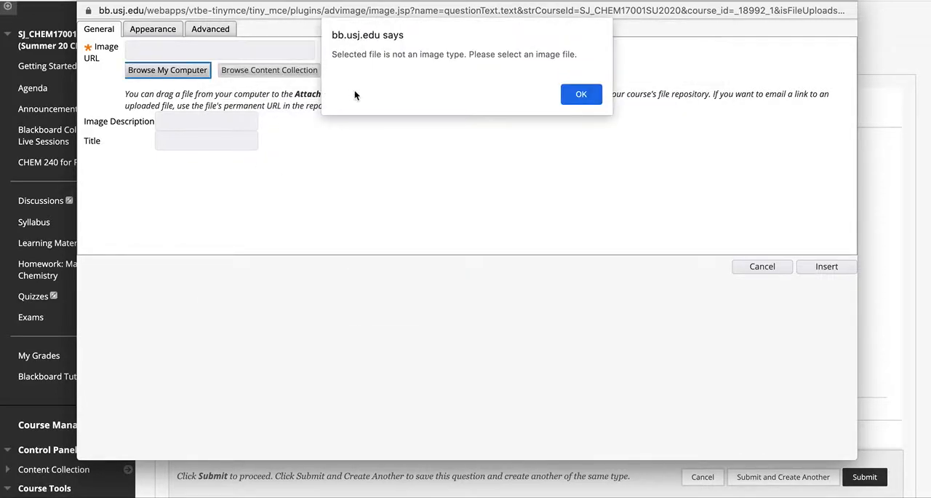
click(582, 94)
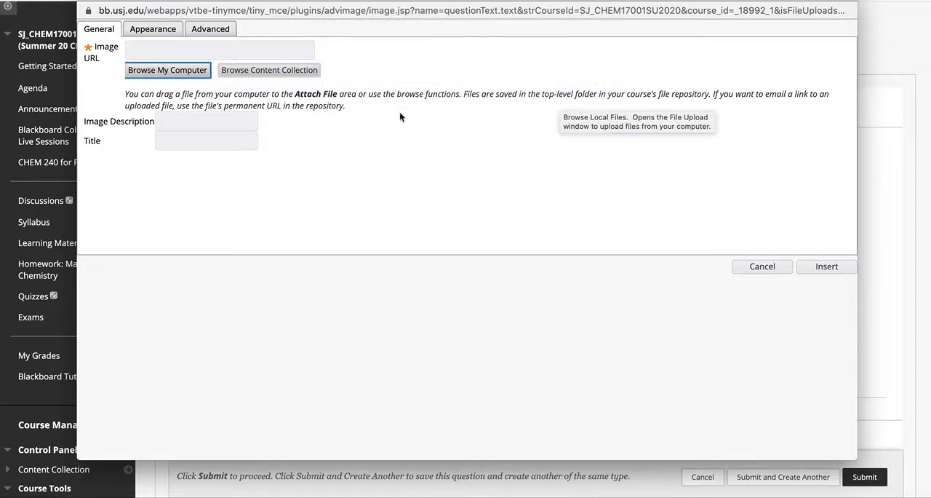
click(764, 267)
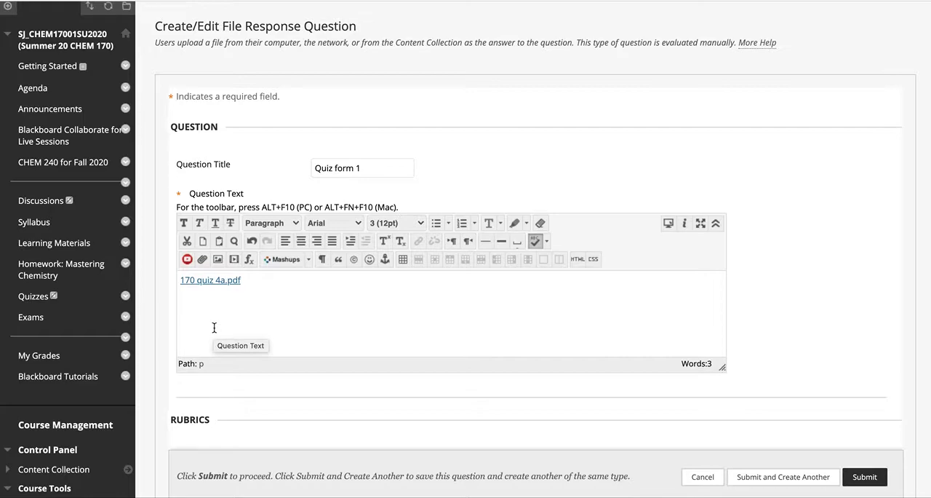
Step: Submit the Quiz form 1 question, create another of the same type and title it "Quiz form 2"
scroll(418, 379, down, 3)
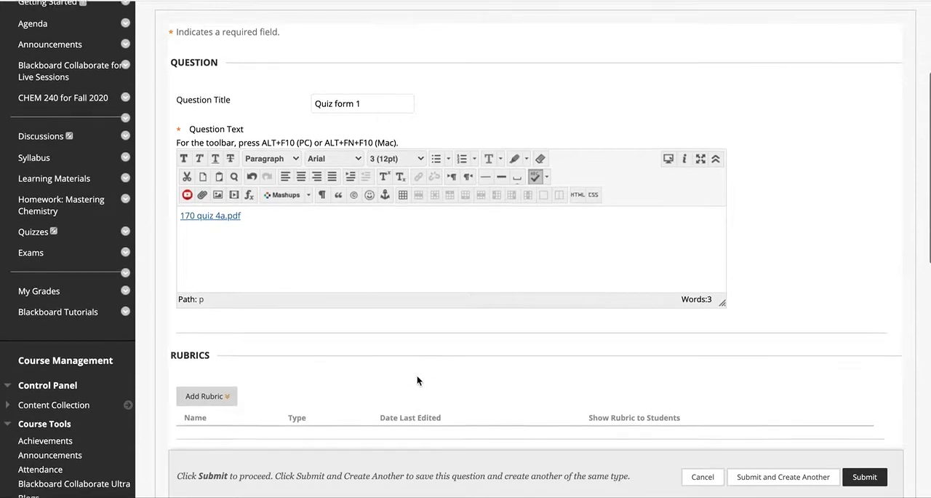
mouse_move(190, 308)
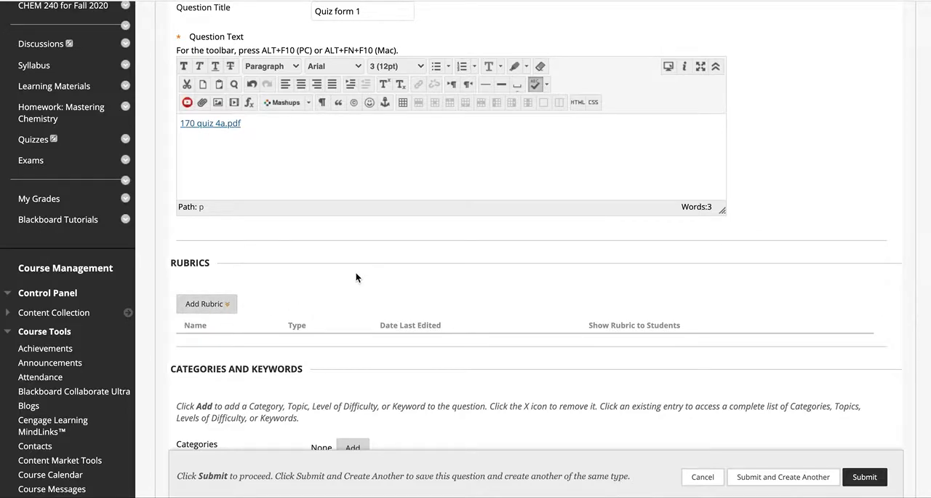
scroll(356, 277, down, 4)
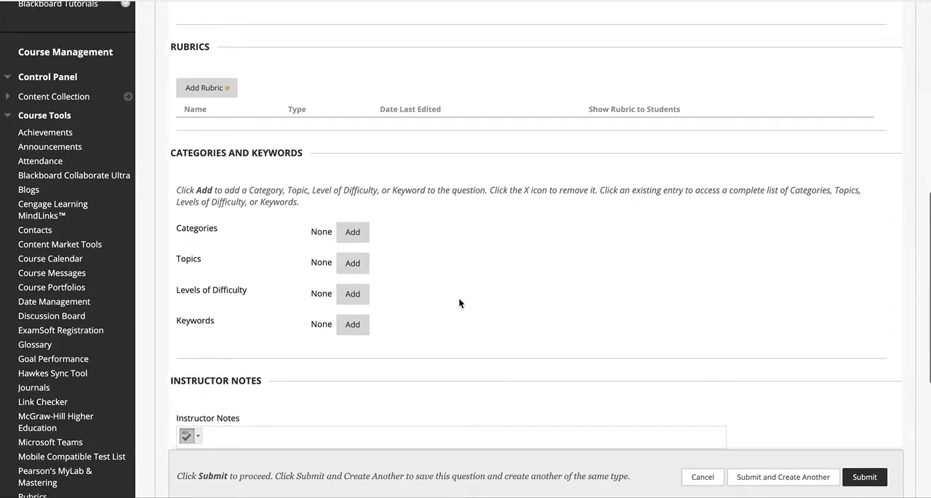
scroll(462, 316, down, 3)
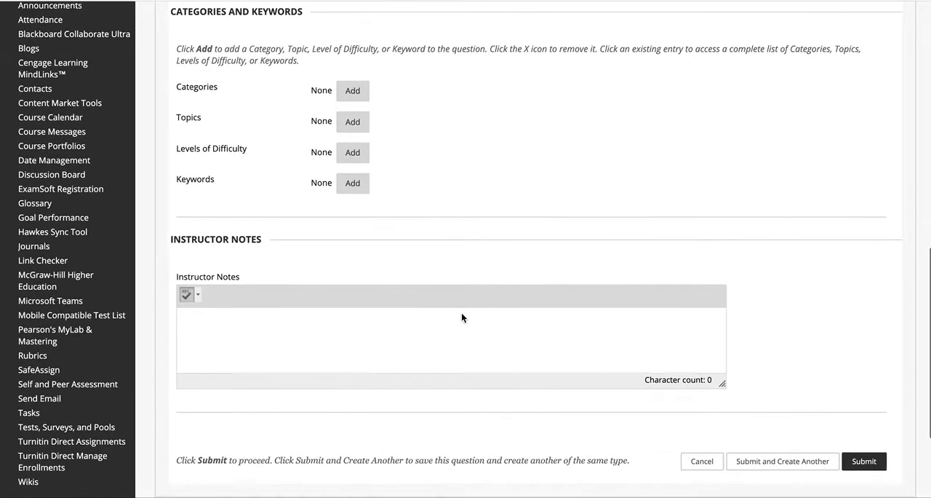
scroll(461, 317, down, 1)
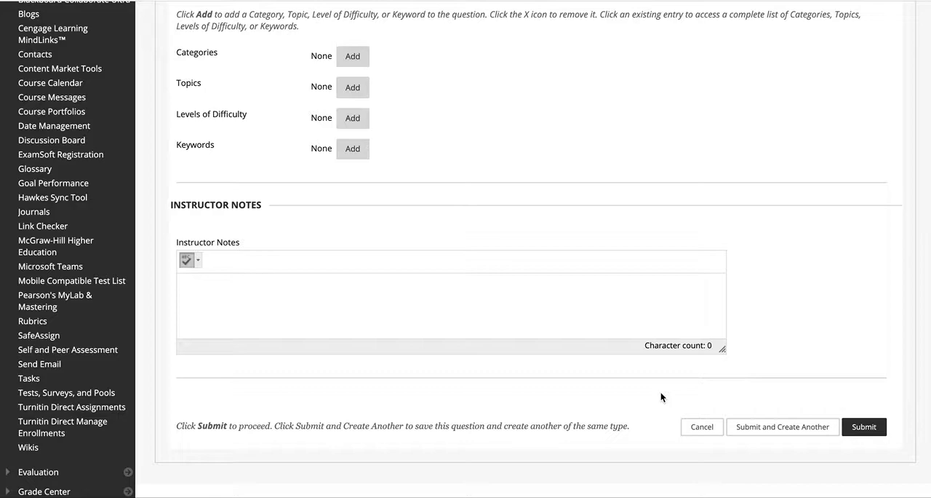
click(785, 430)
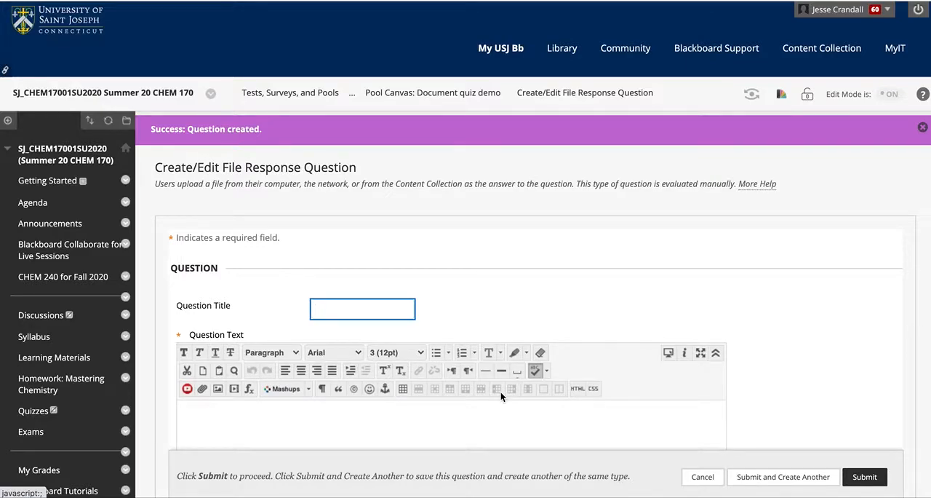
text(Quiz f)
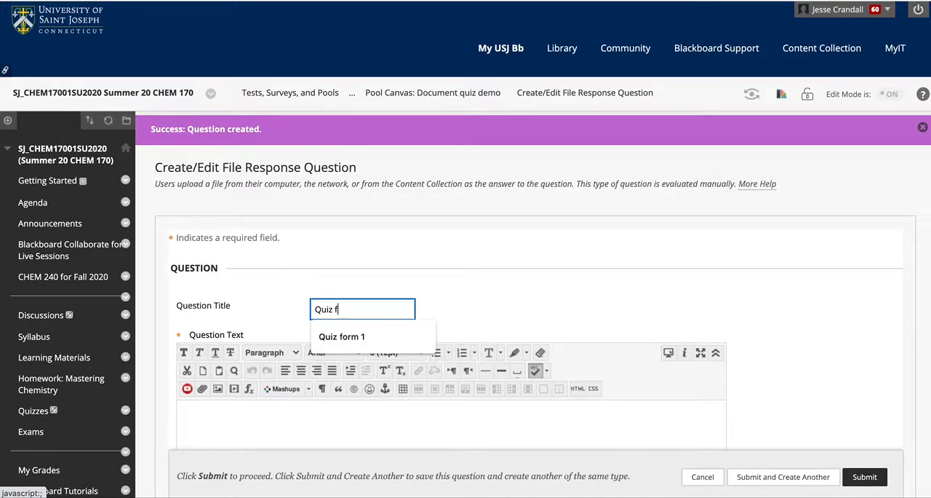
text(orm 2)
Step: Attach the file 170 quiz 4b.pdf from the quizzes folder as a link in the question text
click(499, 420)
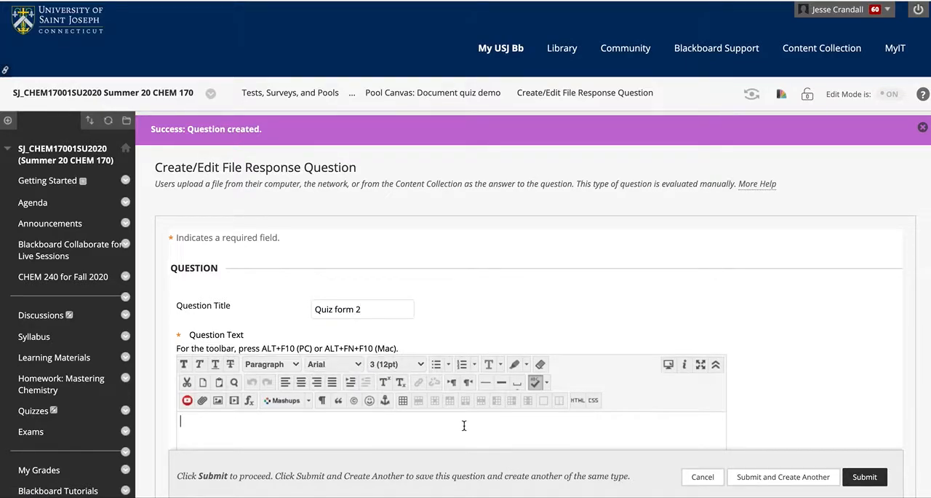
click(203, 401)
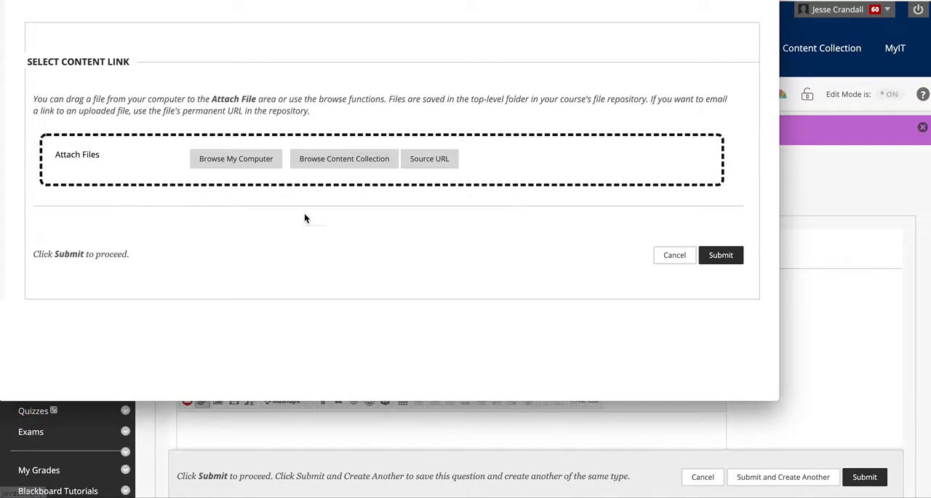
key(super+Tab)
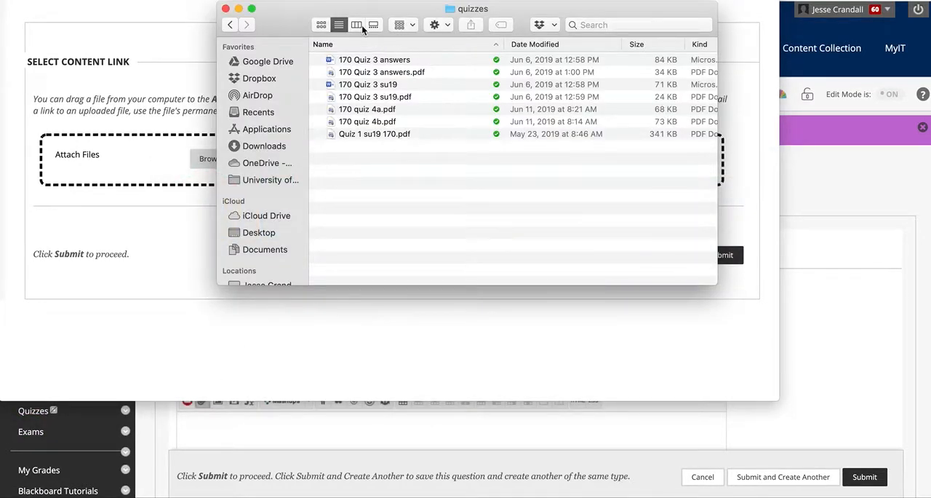
drag(393, 124, 134, 162)
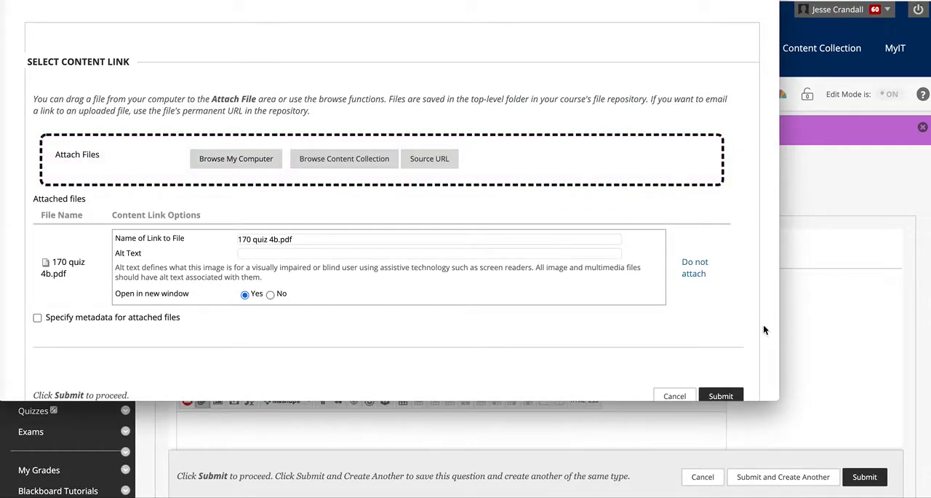
click(733, 396)
click(710, 159)
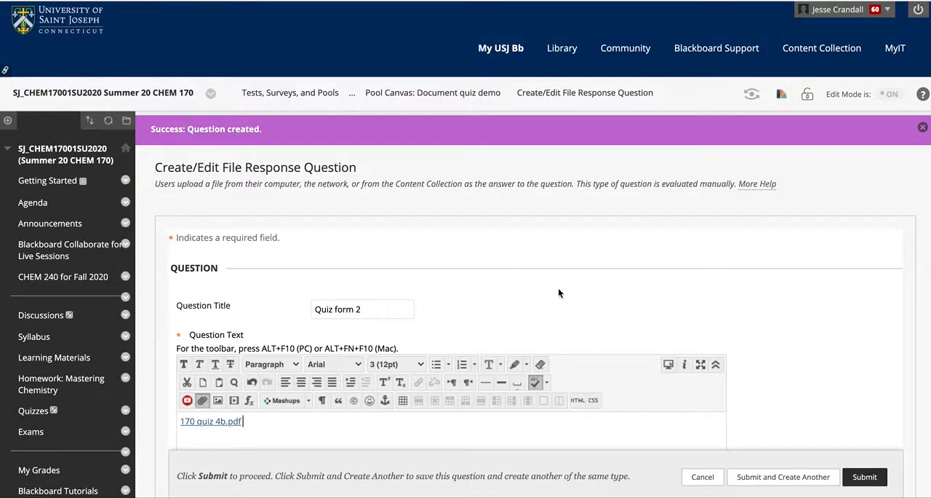
Step: Submit the Quiz form 2 question and return to the pool canvas
scroll(599, 312, down, 2)
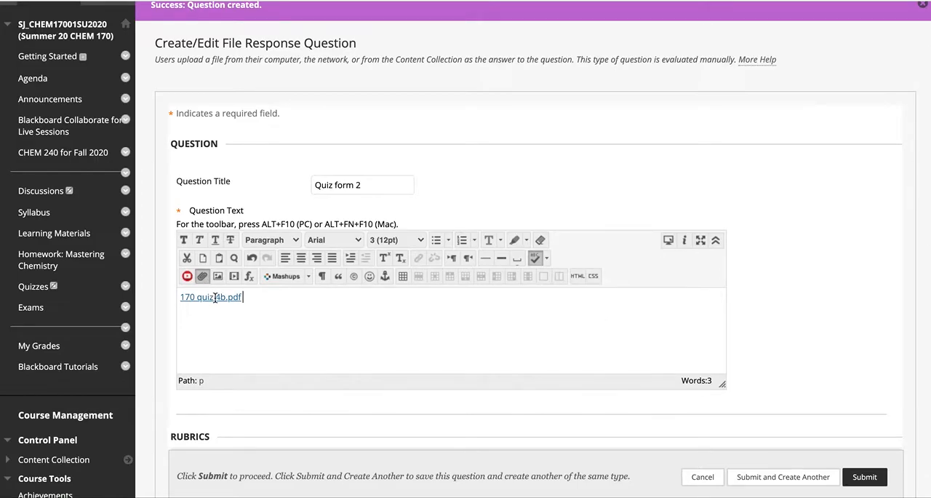
scroll(799, 373, down, 2)
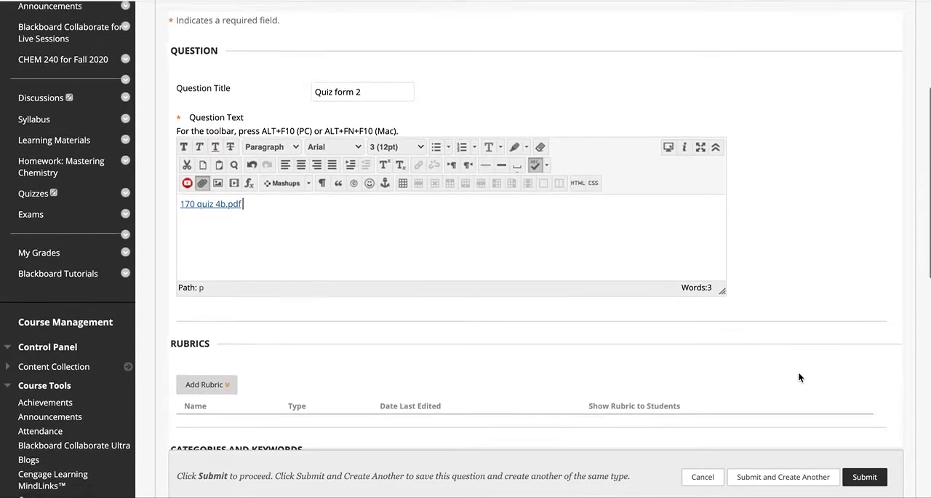
scroll(798, 377, down, 3)
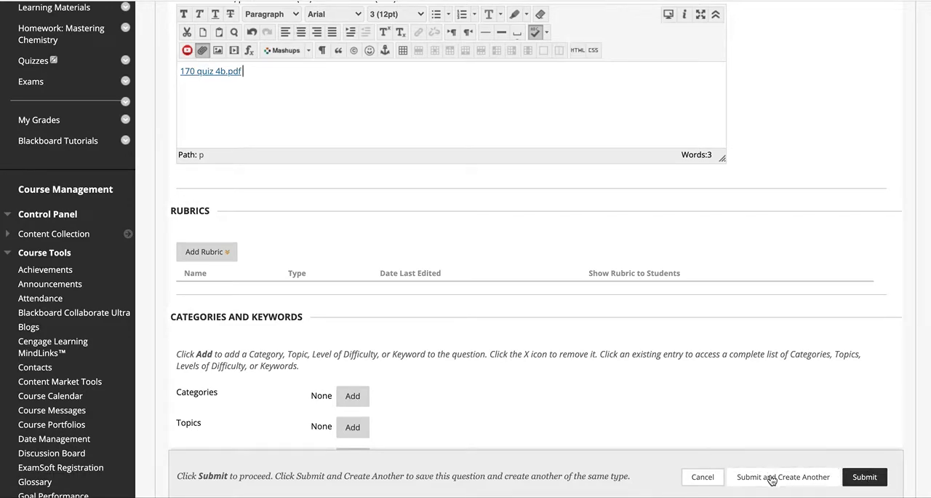
click(872, 478)
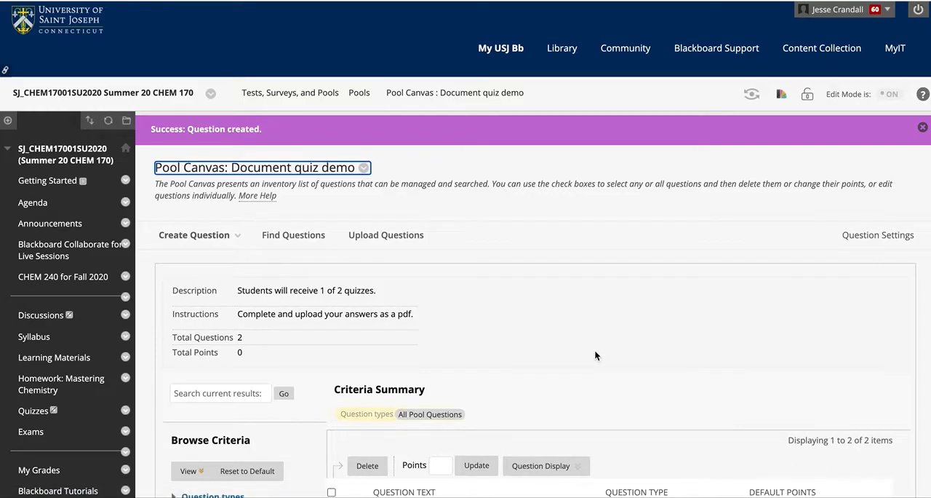
Step: Create a Multiple Choice question in the pool and title it "MC 1.1"
scroll(595, 355, down, 1)
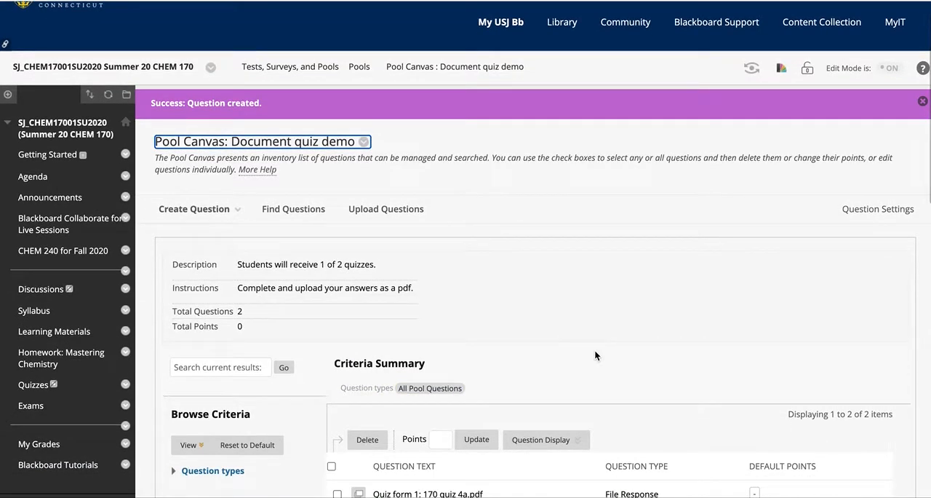
scroll(595, 355, down, 5)
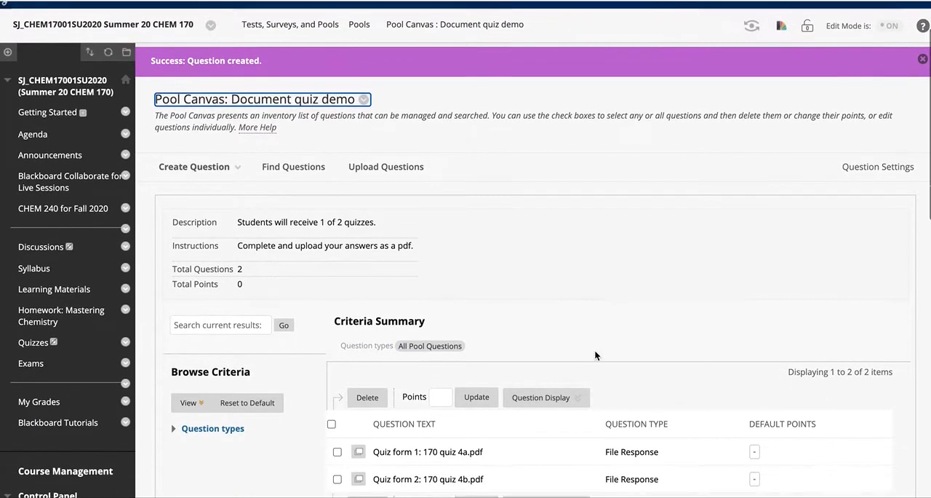
scroll(594, 355, up, 4)
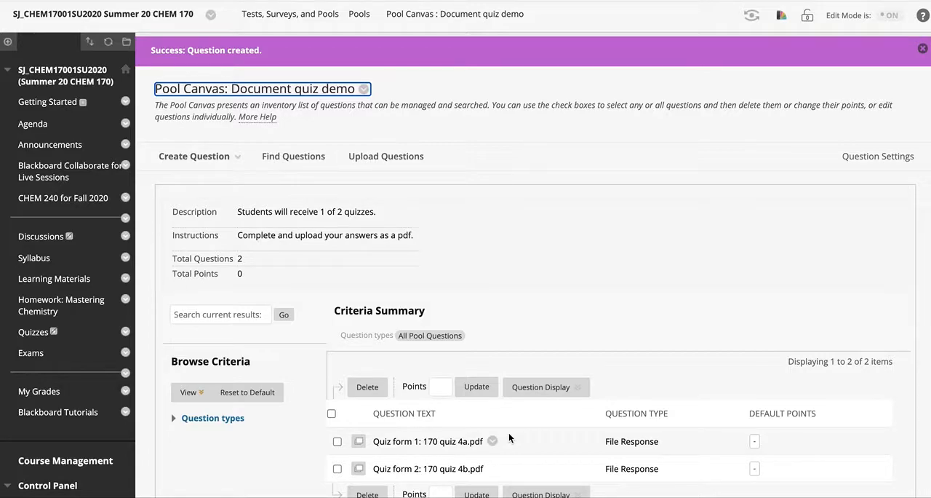
scroll(559, 301, down, 1)
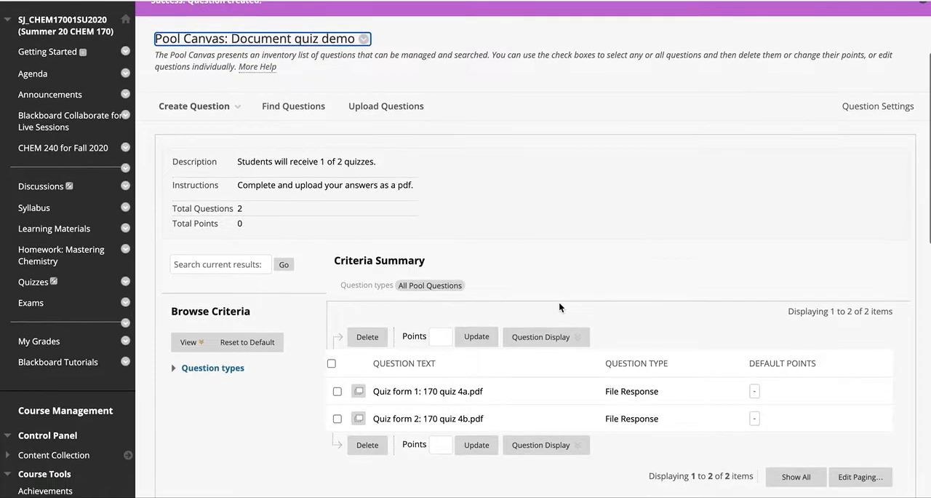
scroll(559, 306, down, 1)
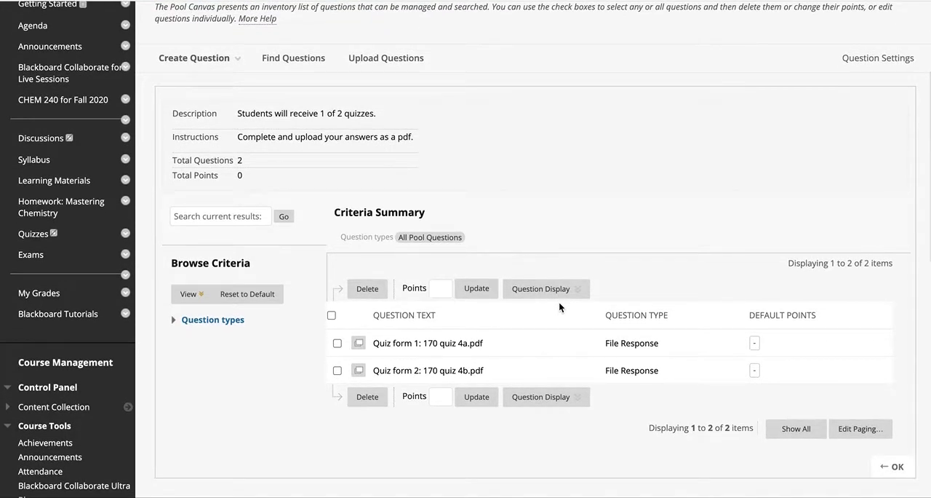
scroll(560, 307, up, 1)
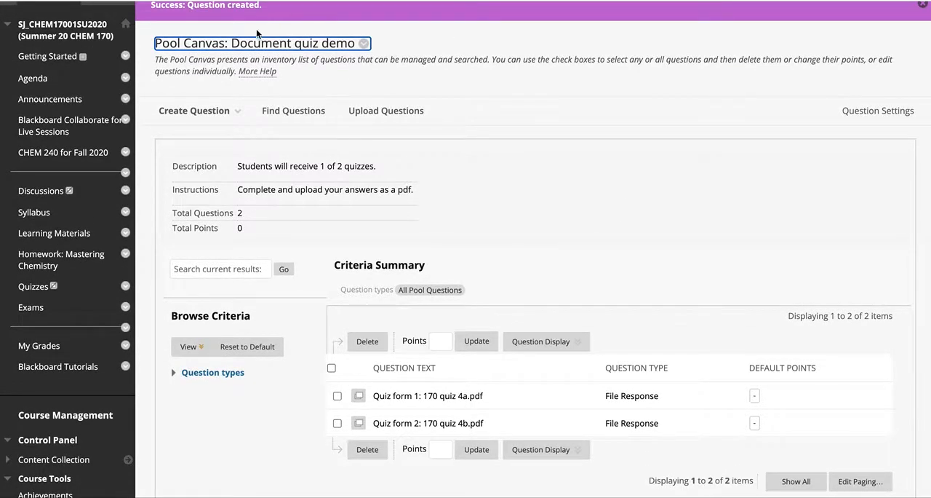
click(195, 111)
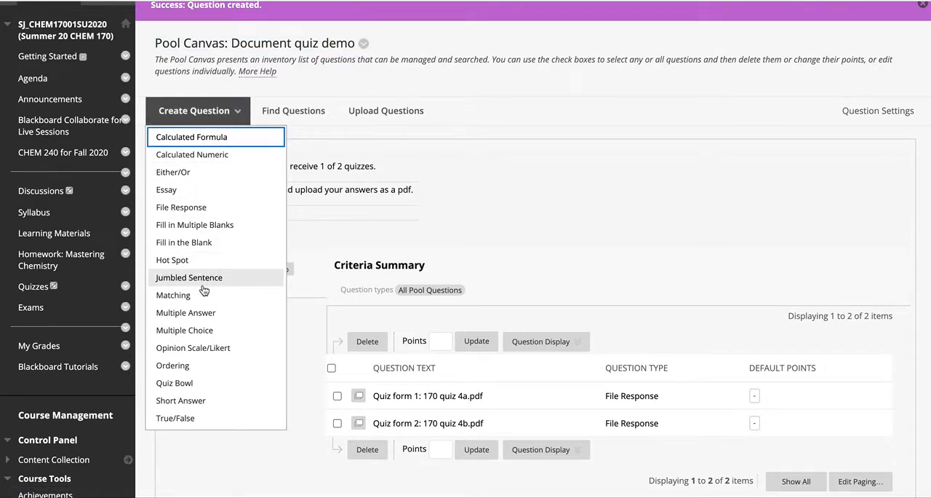
click(203, 329)
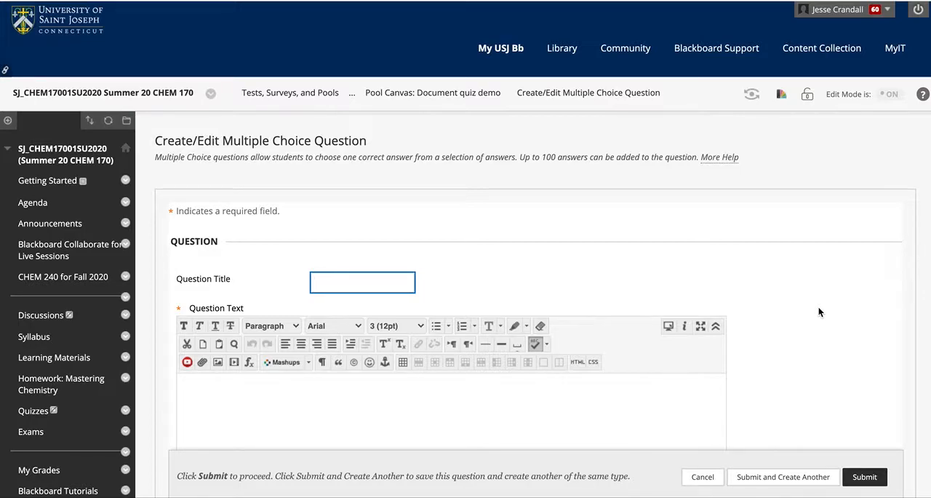
text(MC )
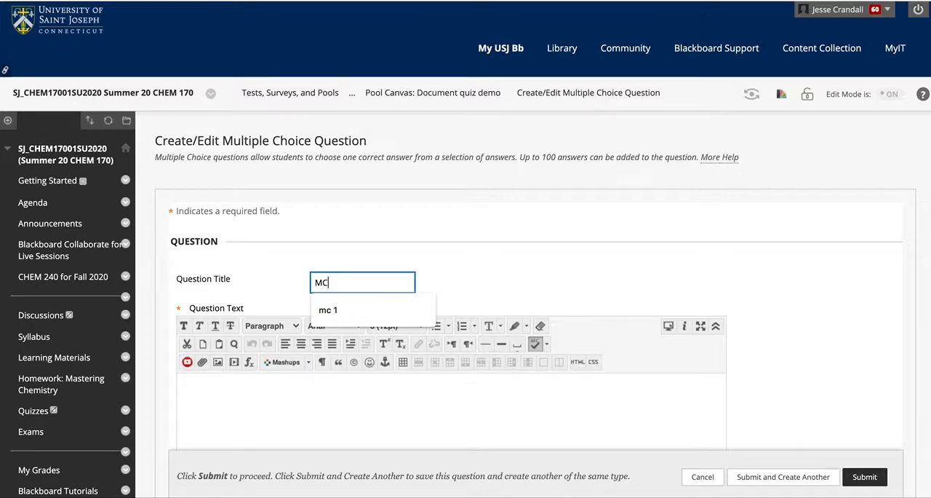
text(1.1)
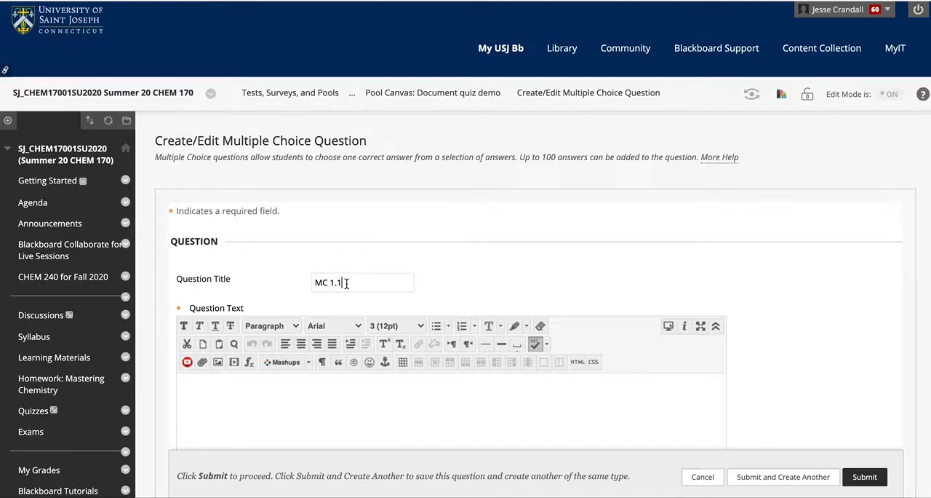
Step: Enter the question text "How many bonds does carbon make?" for the multiple choice question
click(314, 425)
scroll(854, 257, down, 3)
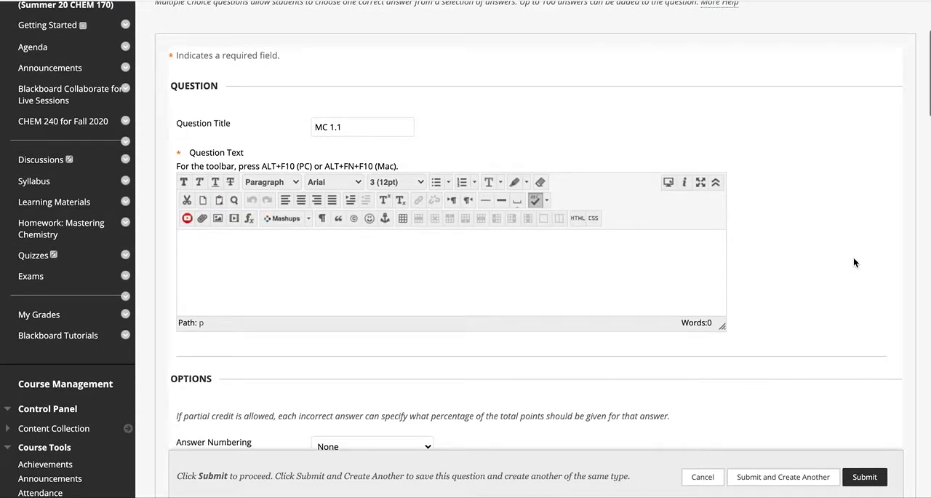
text(How many bonds does carbon make?)
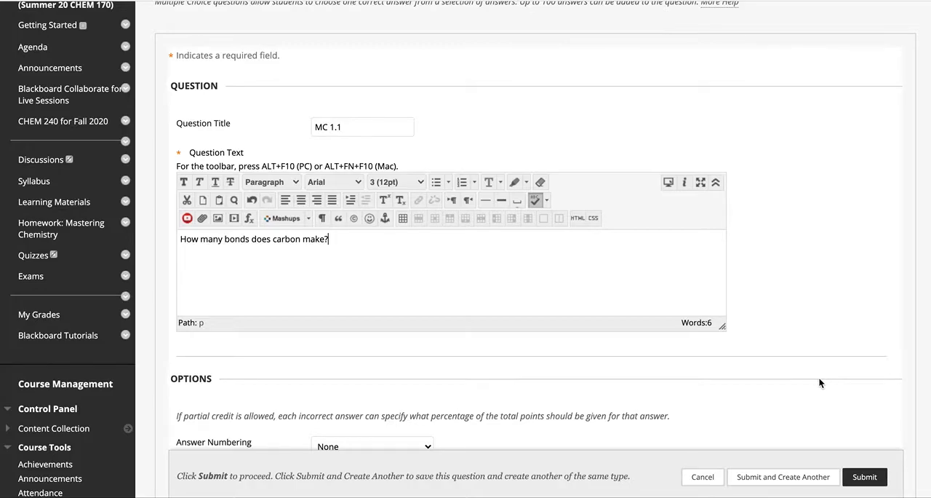
Step: Enter 1 as Answer 1 and 2 as Answer 2 for the carbon bonds question
scroll(819, 377, down, 5)
scroll(819, 377, down, 1)
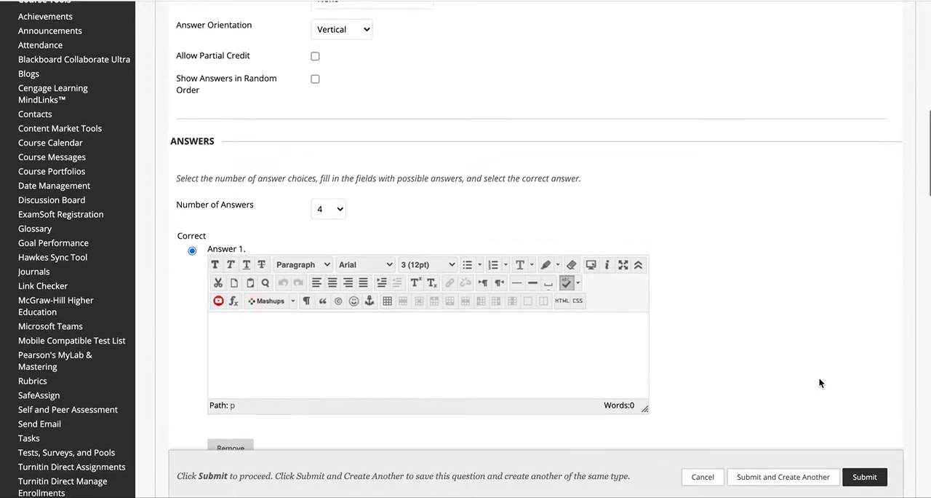
click(410, 308)
text(1)
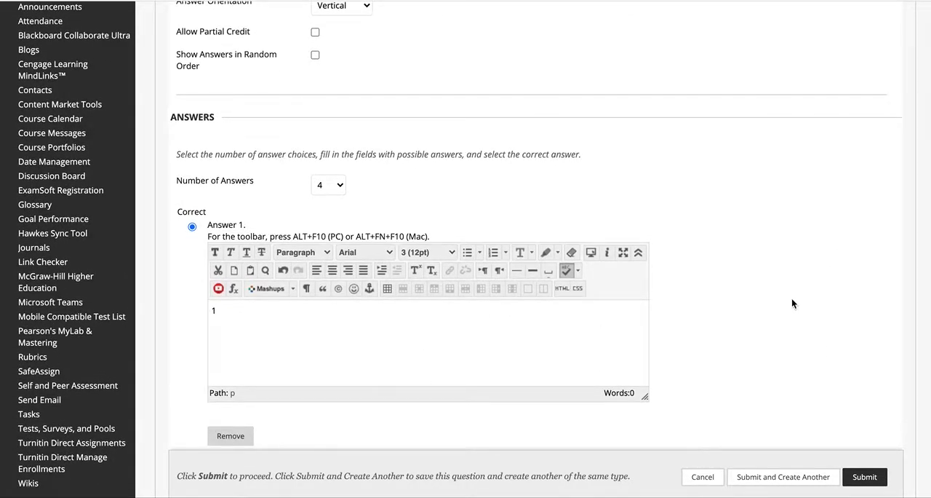
scroll(792, 298, down, 3)
click(524, 345)
text(2)
Step: Enter 3 as Answer 3 and 4 as Answer 4 for the carbon bonds question
scroll(798, 333, down, 3)
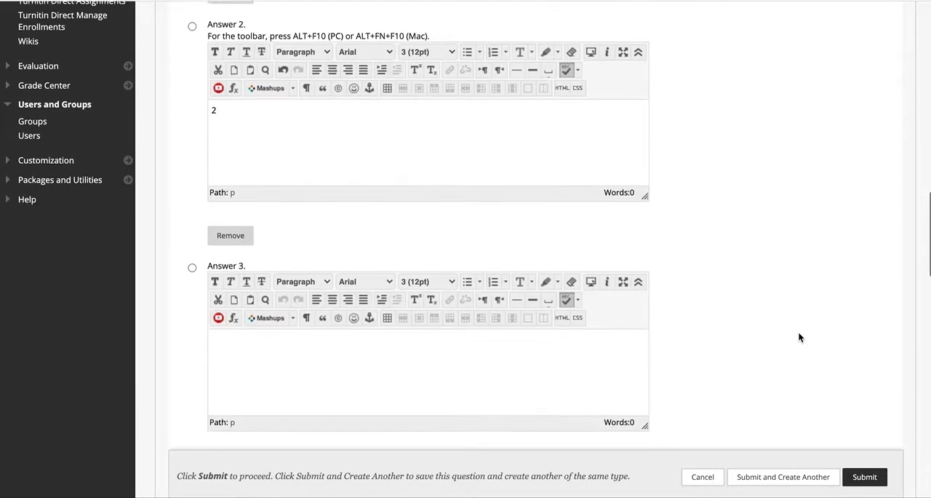
click(437, 354)
text(3)
scroll(623, 373, down, 1)
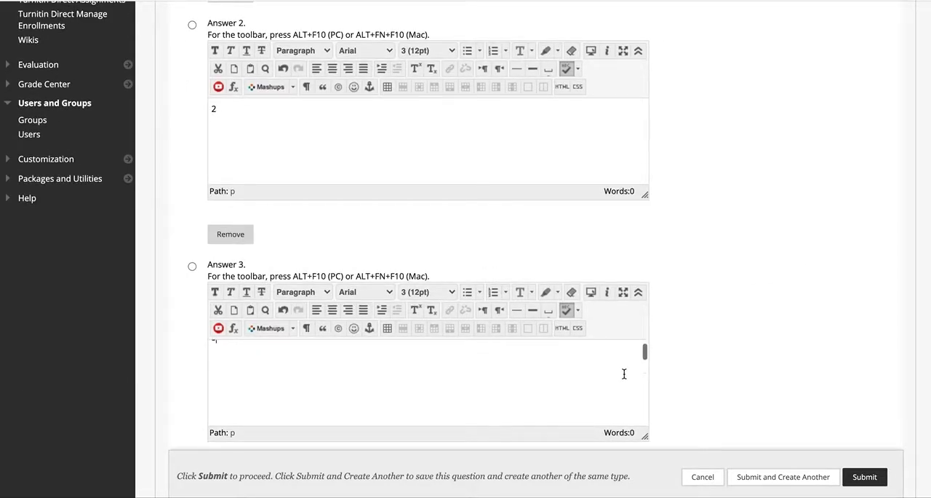
scroll(788, 349, down, 3)
click(397, 407)
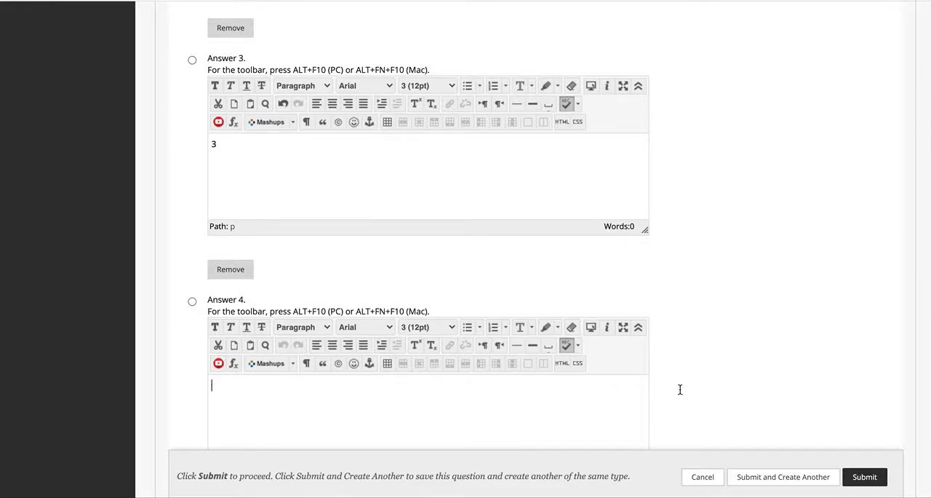
scroll(734, 397, down, 3)
scroll(735, 398, up, 2)
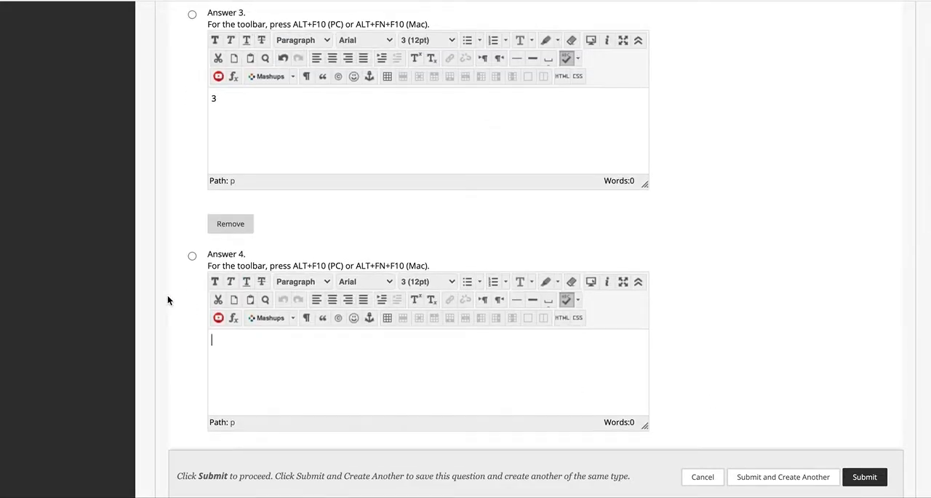
scroll(236, 364, up, 1)
text(4)
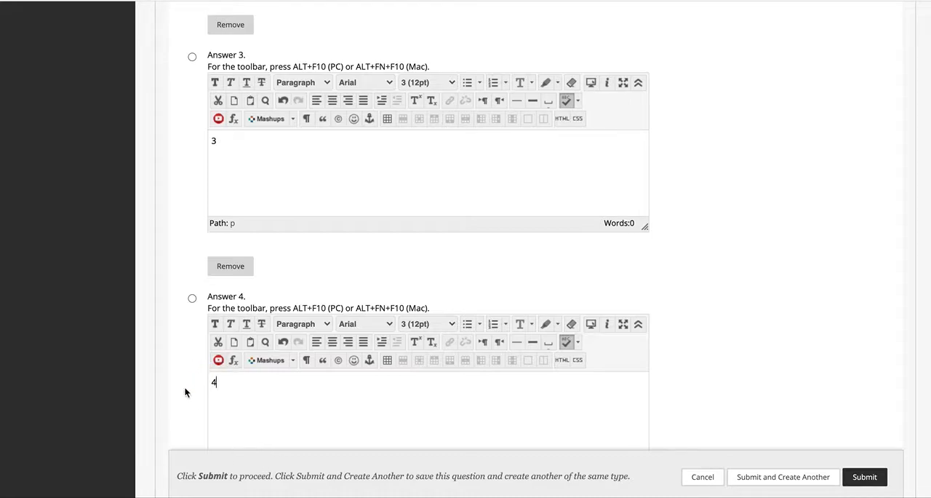
Step: Mark Answer 4 as the correct answer, then submit the question and create another of the same type
click(192, 298)
click(185, 299)
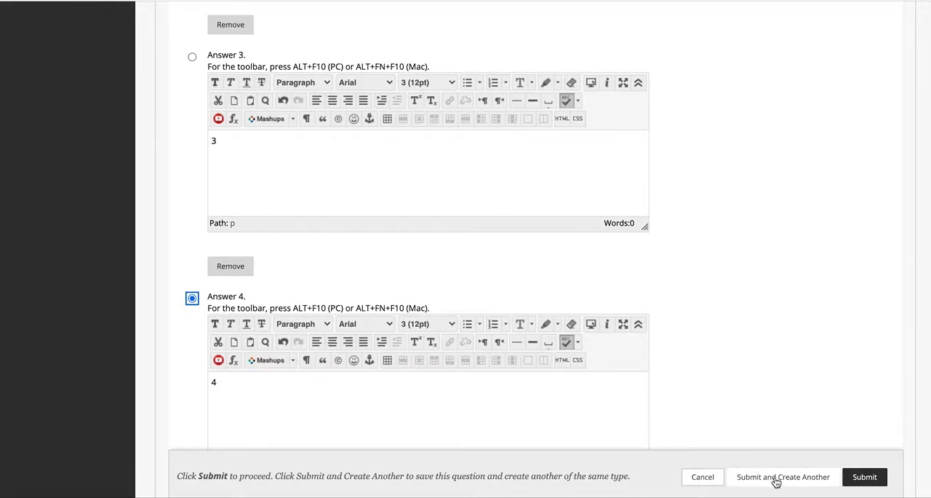
scroll(792, 430, down, 2)
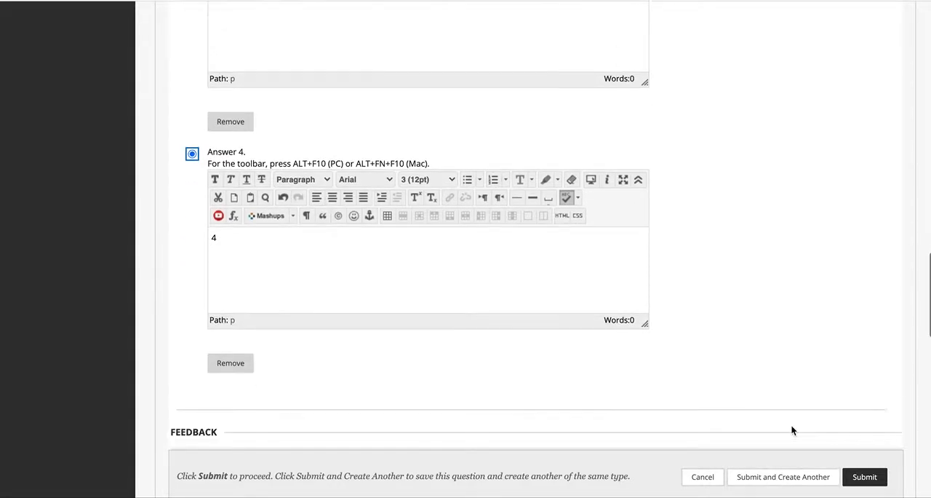
click(781, 483)
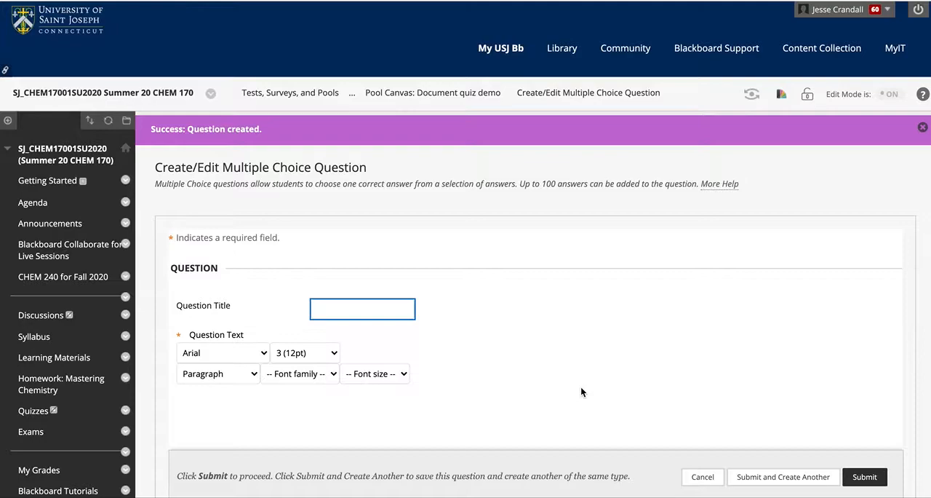
Step: Title the new multiple choice question "MC 1.2" and enter the question text "How many bonds does nitrogen make?"
text(MC)
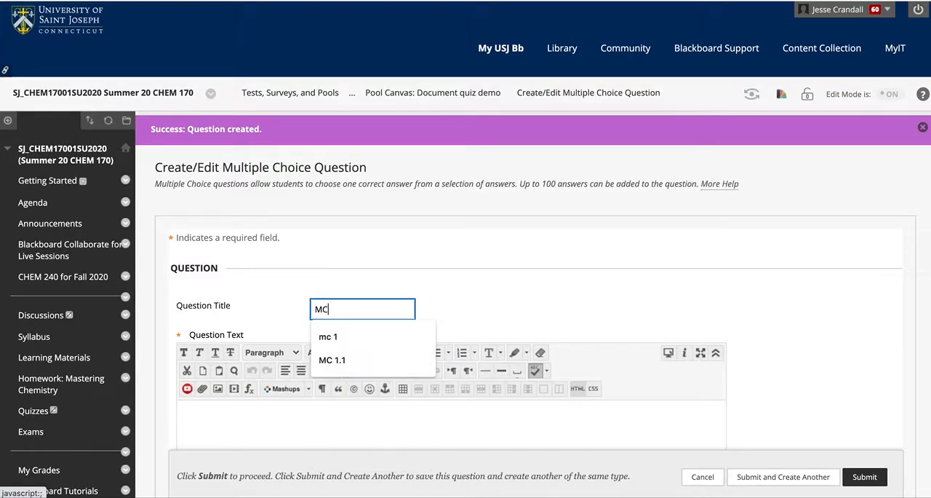
text( 1.2)
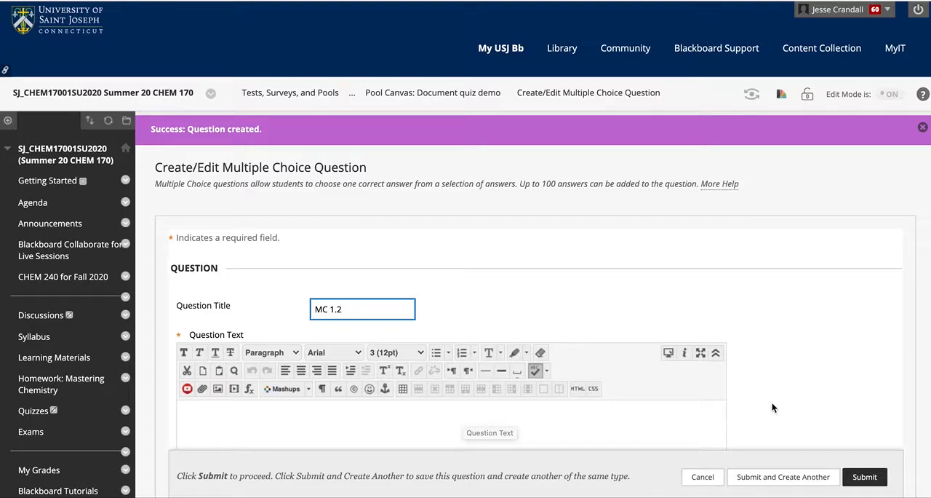
scroll(774, 408, down, 1)
scroll(774, 408, down, 2)
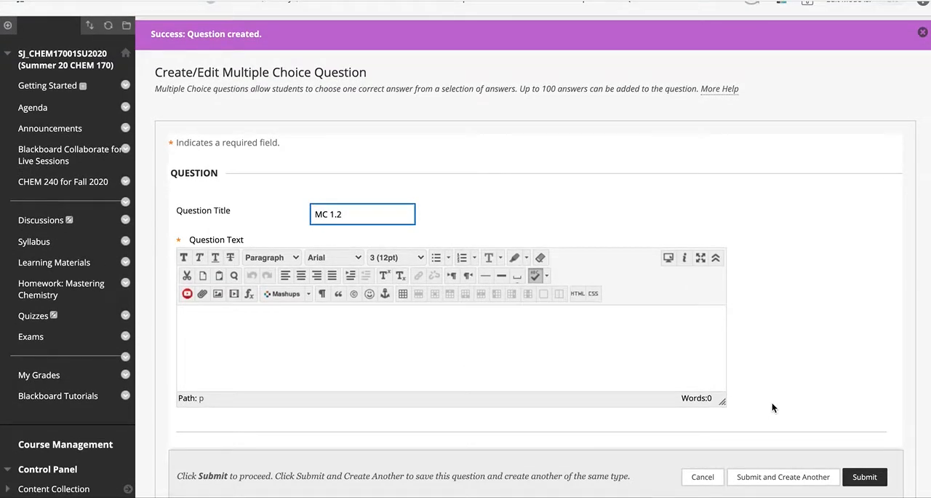
click(442, 332)
text(How many bonds does nitrogen make?)
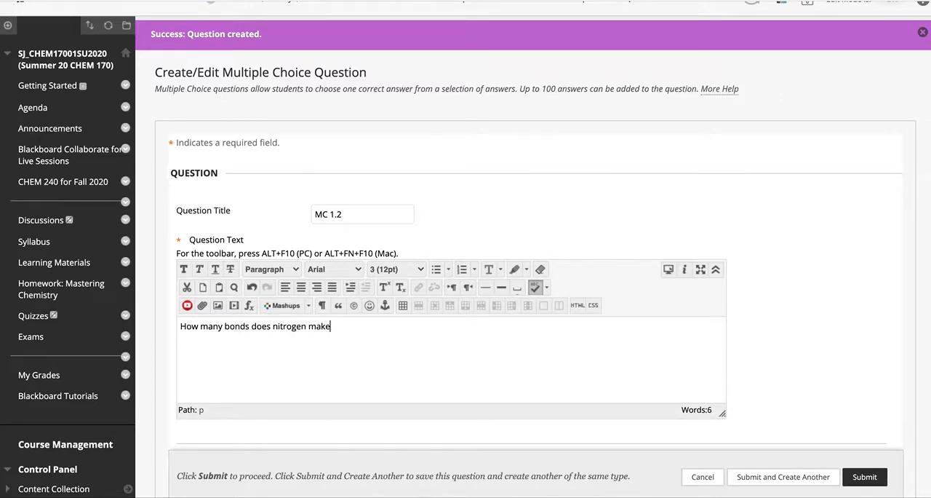
Step: Enter 1 as Answer 1 and 2 as Answer 2 for the nitrogen bonds question
scroll(819, 338, down, 8)
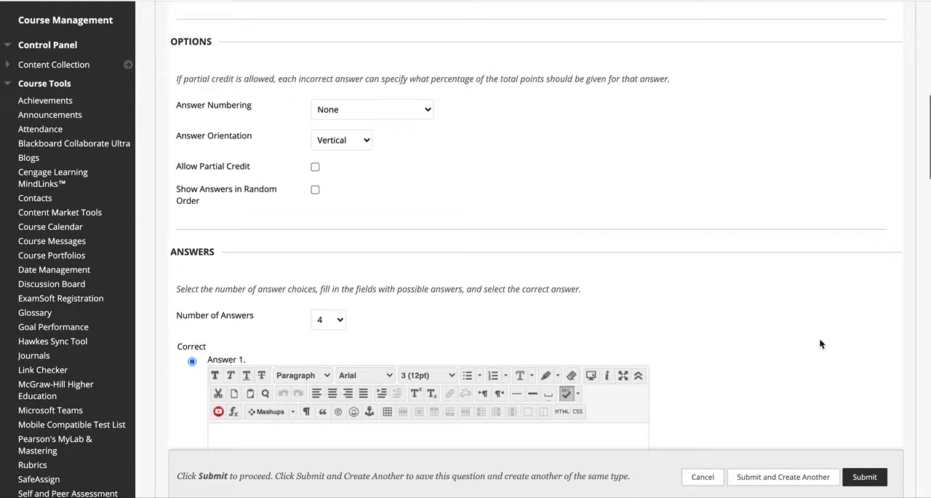
click(309, 418)
text(1)
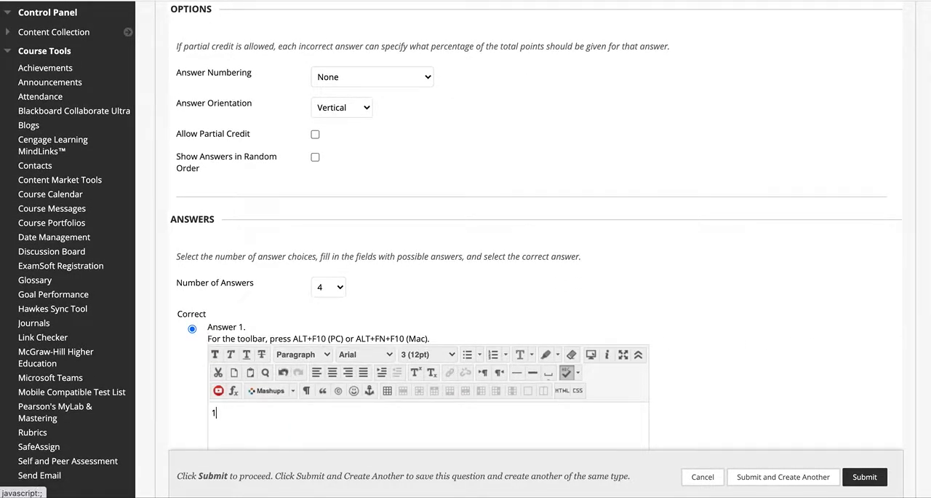
scroll(622, 367, down, 1)
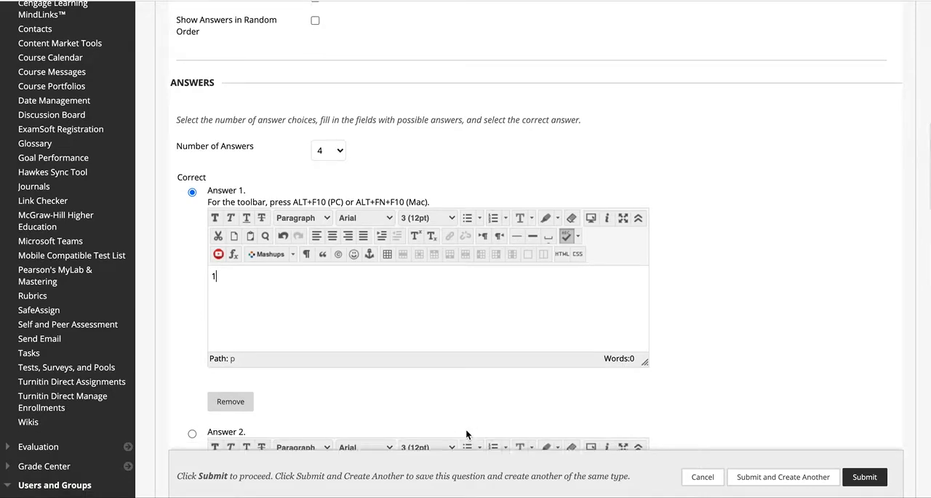
scroll(465, 429, down, 2)
click(431, 360)
text(2)
Step: Enter 3 as Answer 3, mark it as correct, and enter 4 as Answer 4 for the nitrogen bonds question
scroll(685, 352, down, 3)
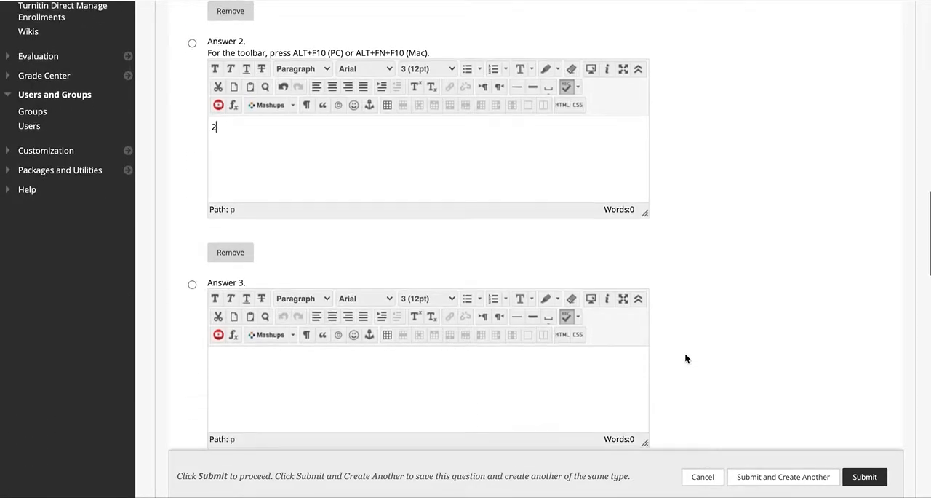
click(516, 388)
text(3)
click(193, 284)
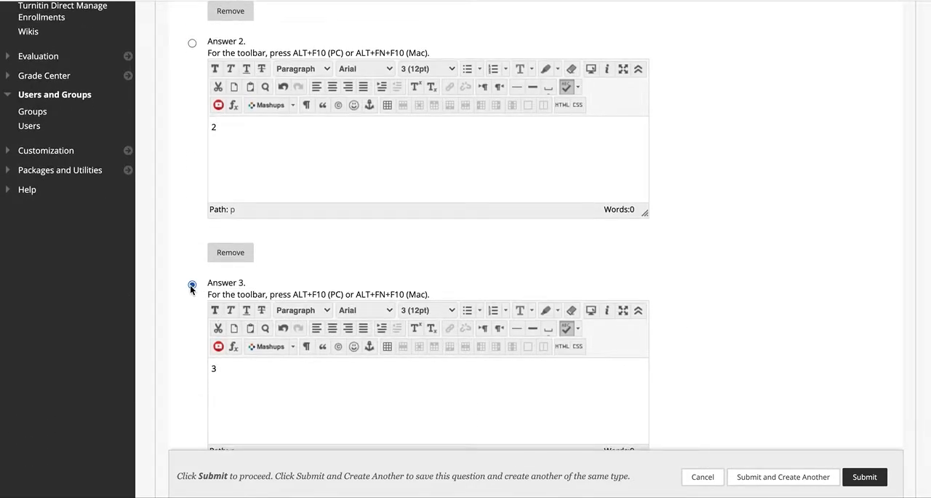
scroll(174, 358, down, 5)
click(321, 290)
text(4)
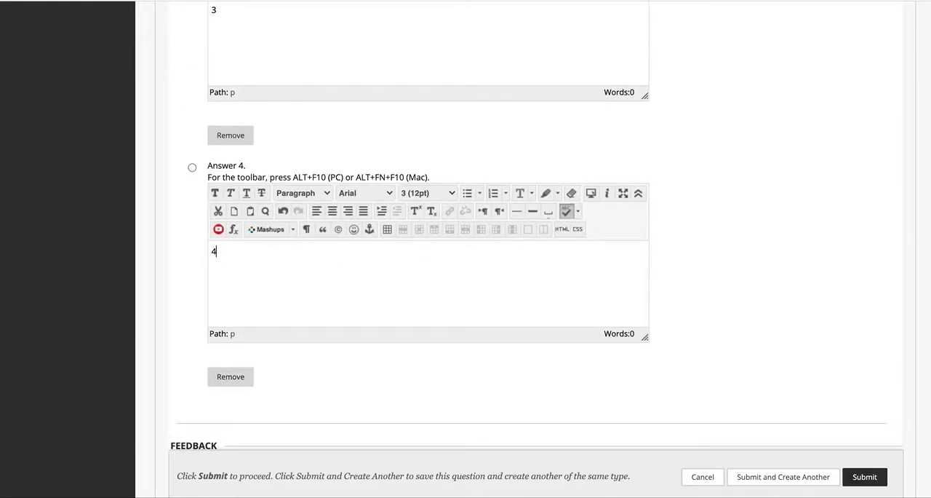
Step: Submit the MC 1.2 question with its answer options left at the defaults and return to the pool canvas
scroll(739, 254, up, 15)
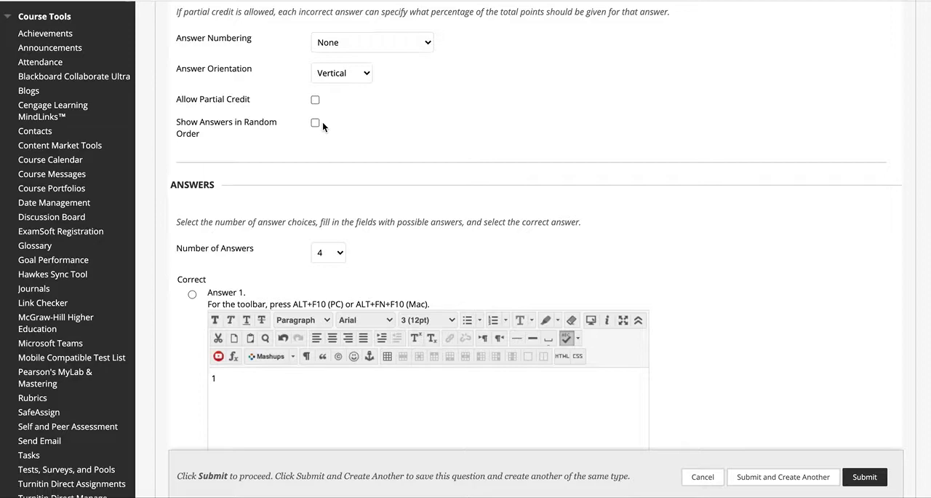
scroll(680, 129, up, 5)
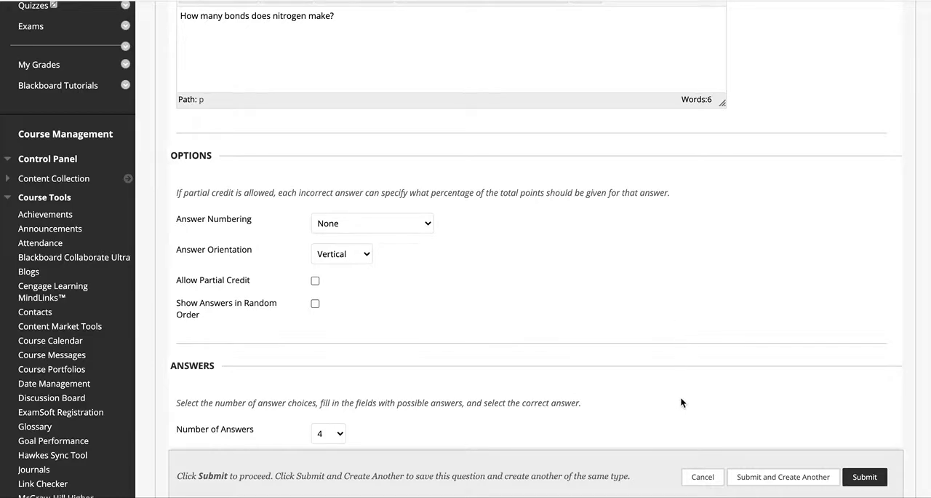
scroll(748, 311, up, 3)
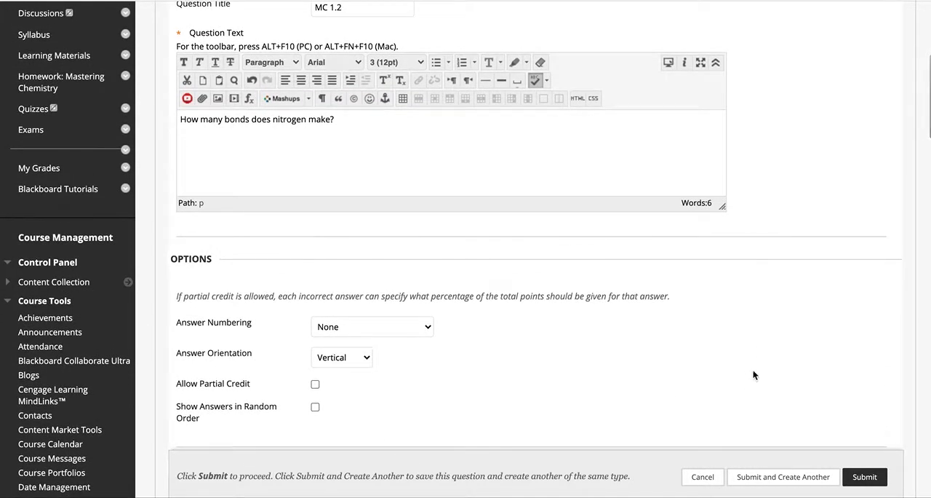
click(866, 479)
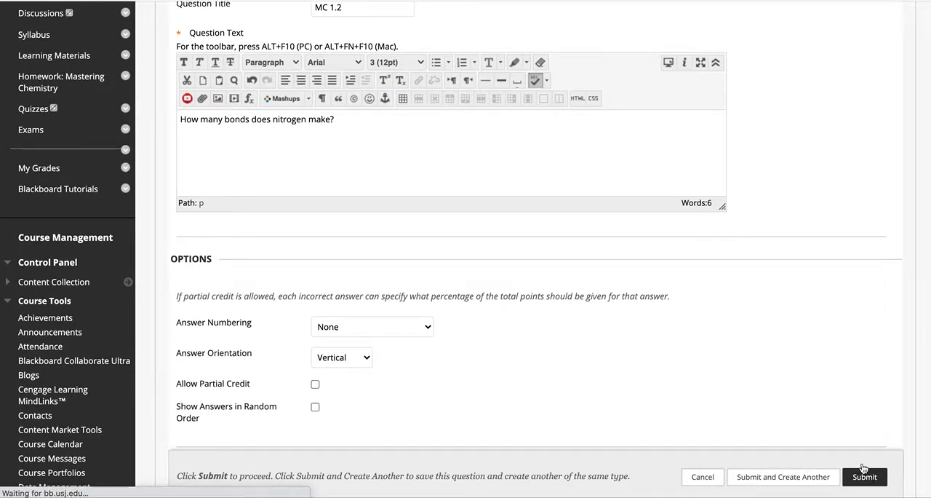
scroll(482, 358, down, 5)
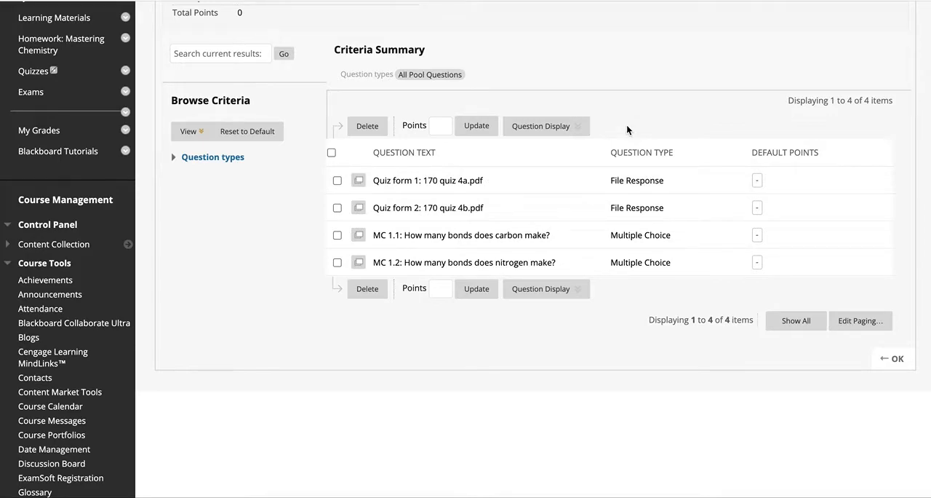
scroll(627, 124, up, 4)
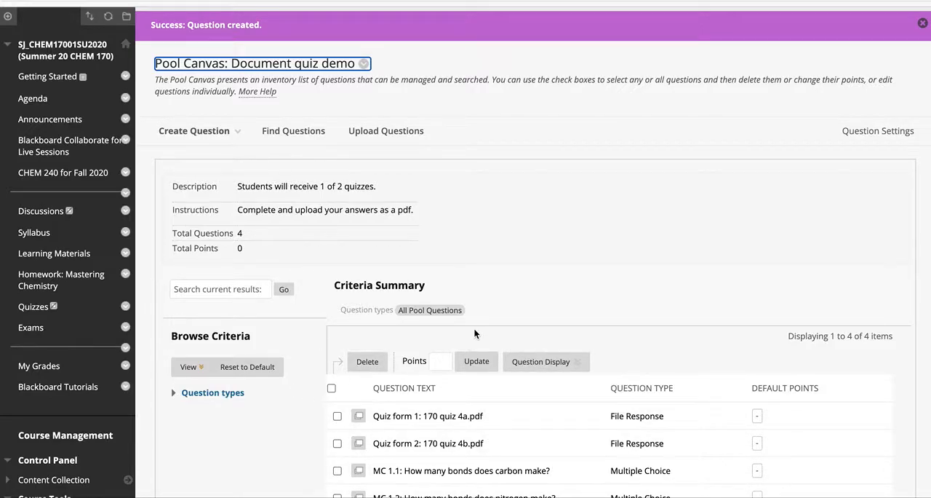
scroll(474, 329, down, 3)
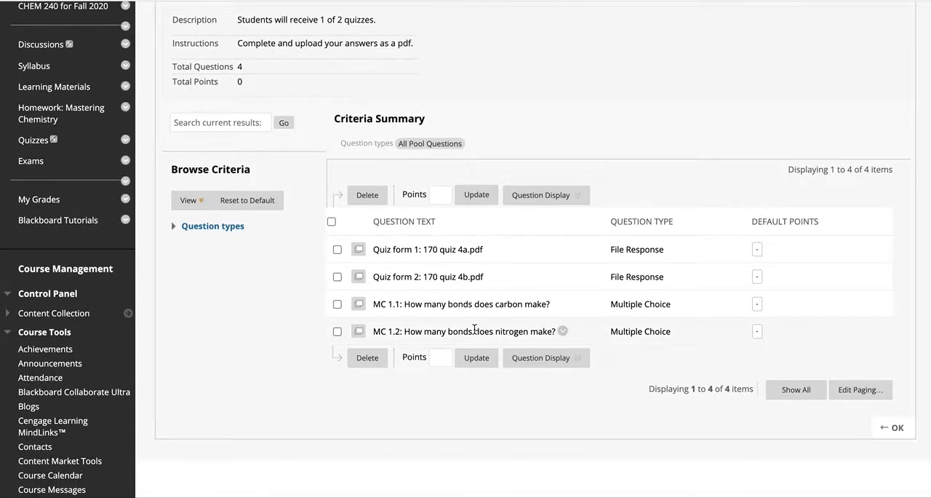
scroll(474, 331, down, 1)
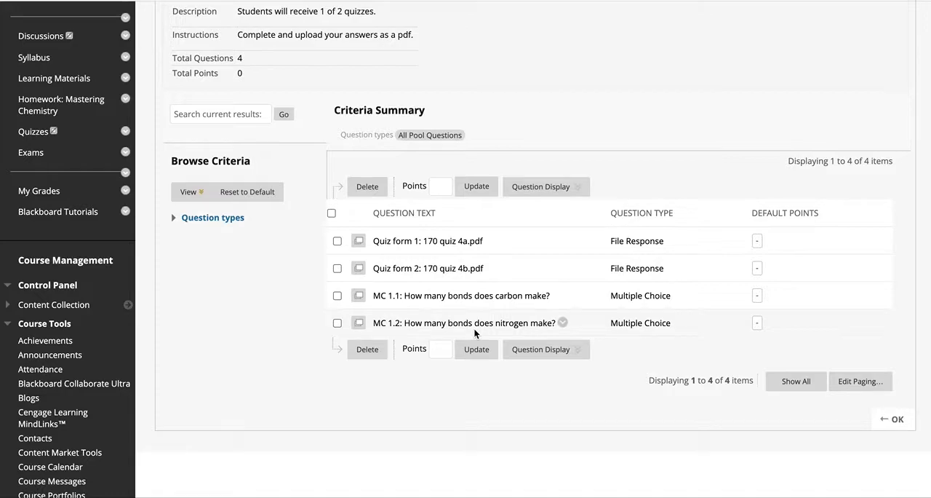
click(523, 350)
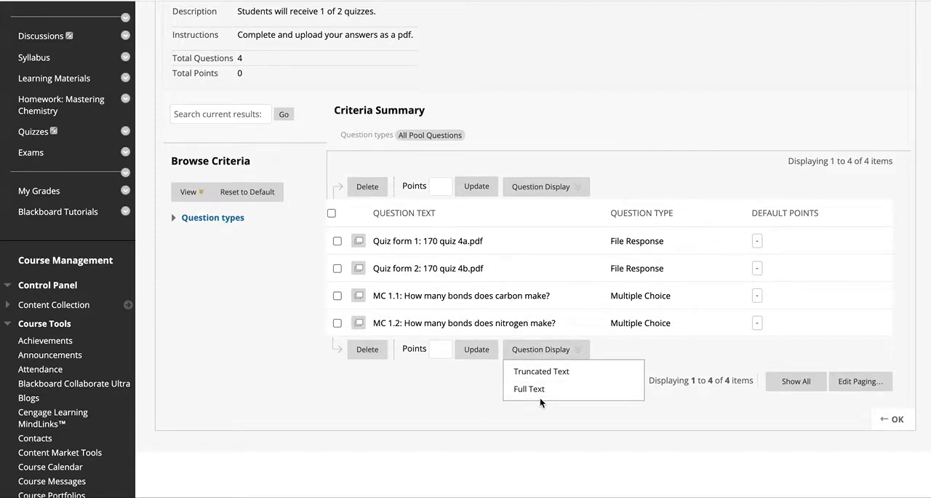
click(540, 396)
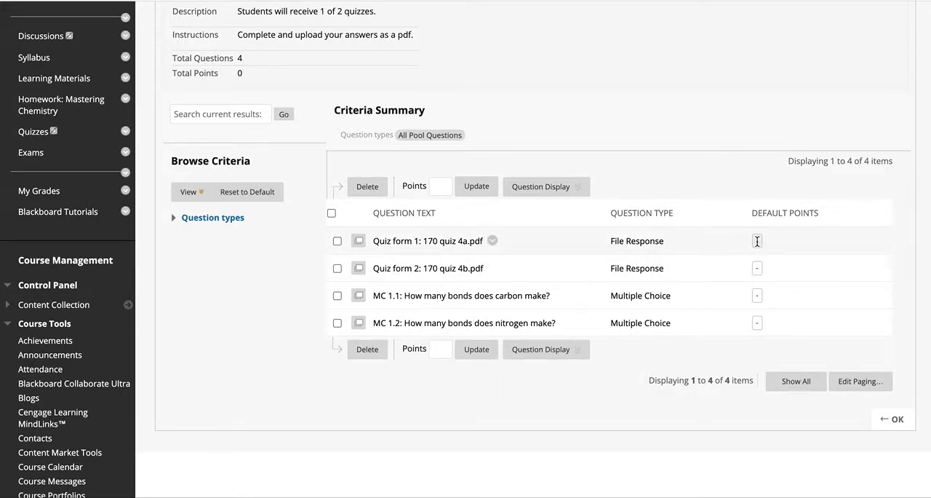
Step: Set the default points to 10 for both File Response questions, Quiz form 1 and Quiz form 2
click(758, 241)
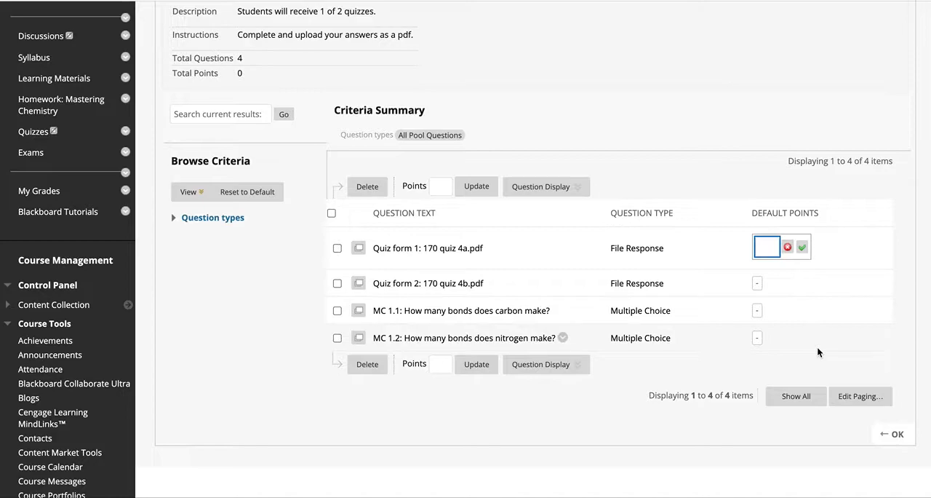
text(10)
click(754, 284)
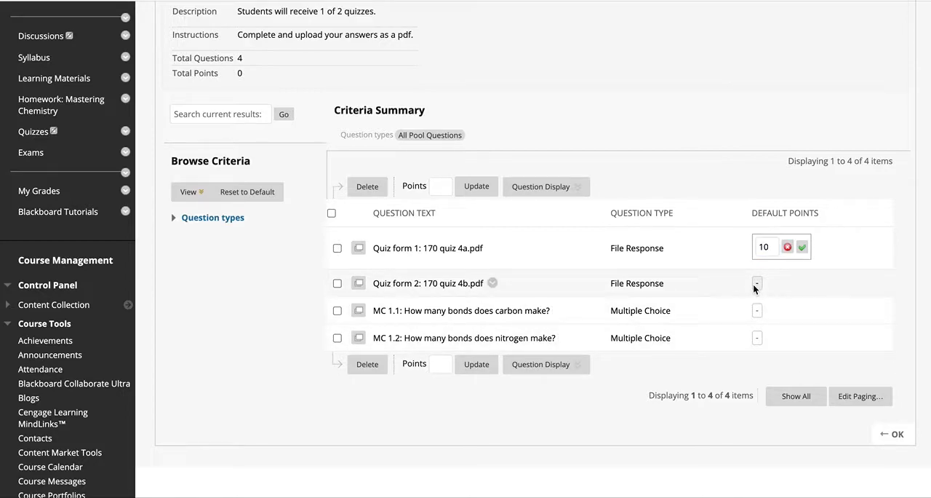
text(10)
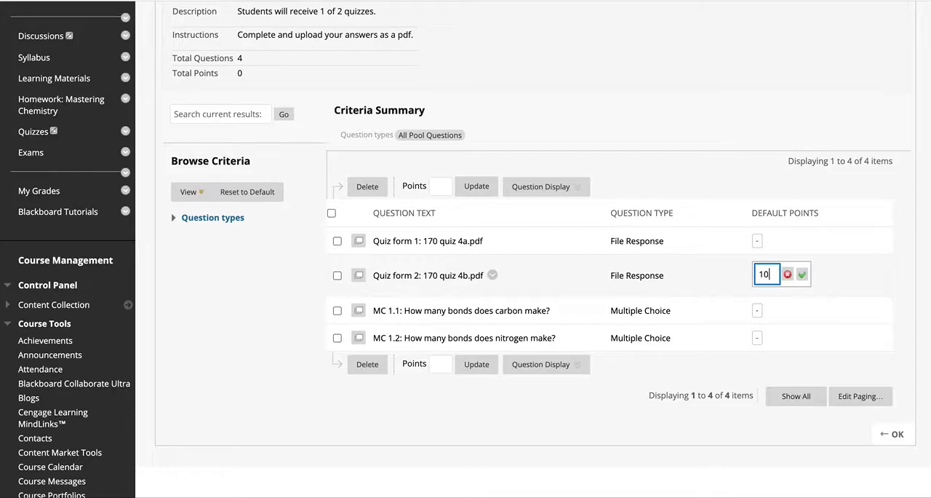
click(803, 274)
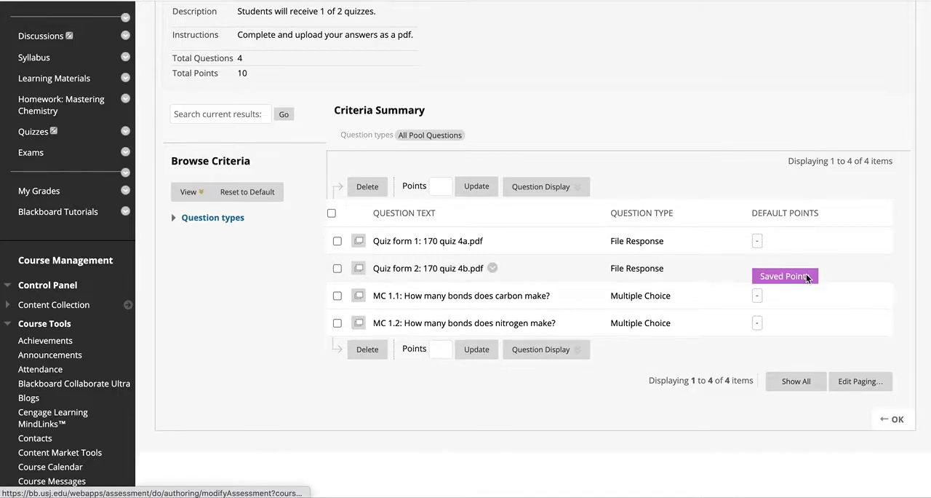
click(756, 240)
text(10)
key(Return)
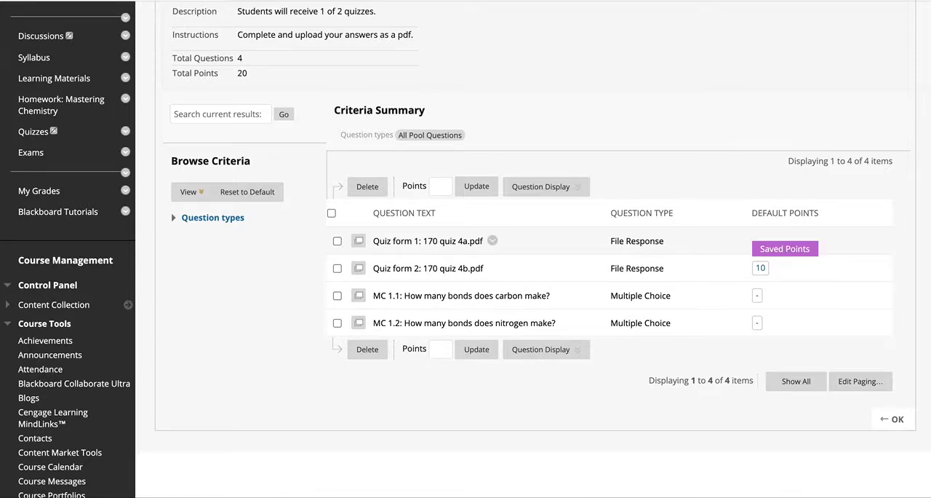
Step: Set the default points to 1 for both multiple choice questions, MC 1.1 and MC 1.2
click(757, 295)
text(1)
key(Return)
click(758, 322)
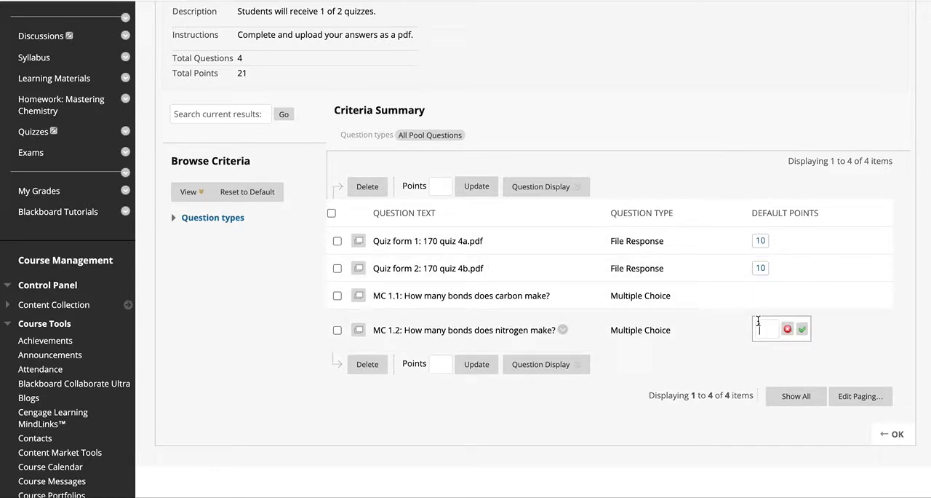
text(1)
key(Return)
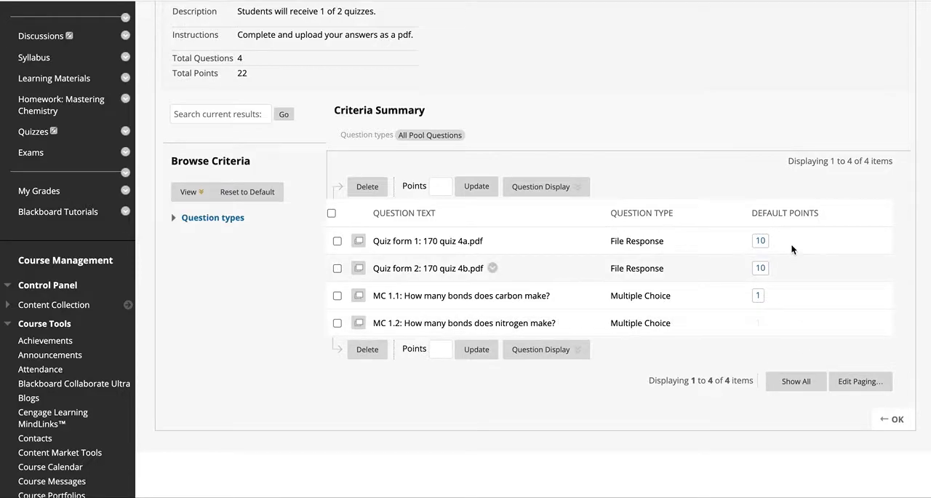
Step: Leave the points of Quiz form 1 as they are, finish the question pool and return to the list of pools
click(760, 241)
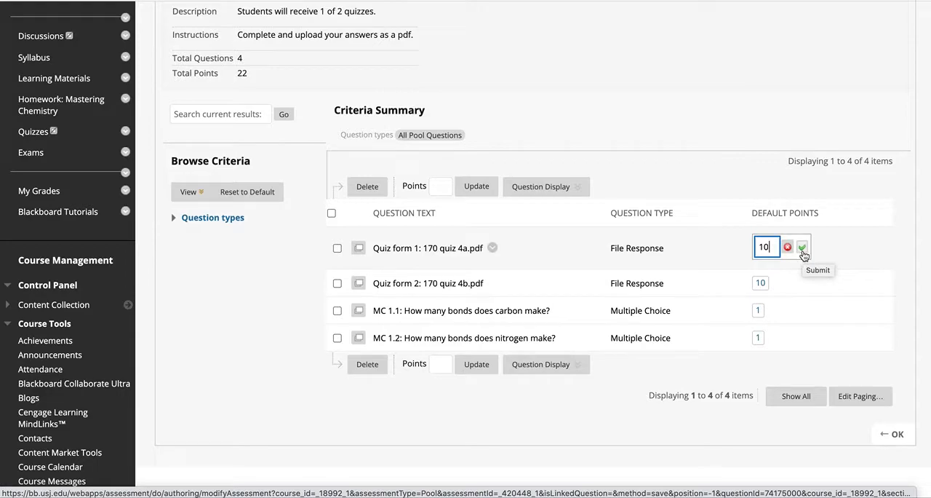
click(827, 287)
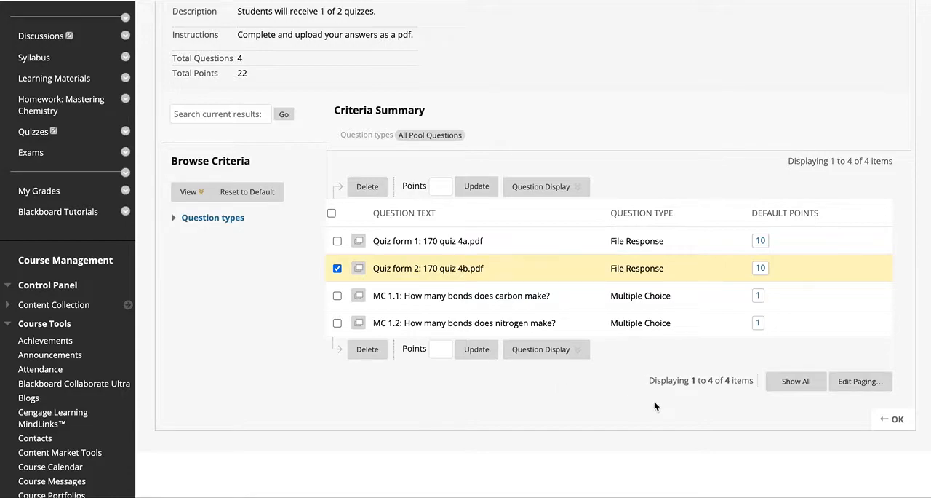
click(893, 419)
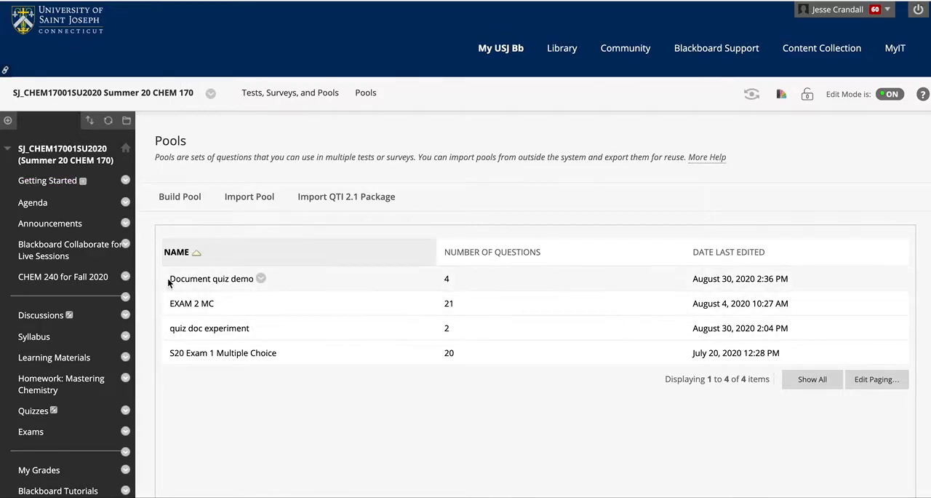
mouse_move(248, 480)
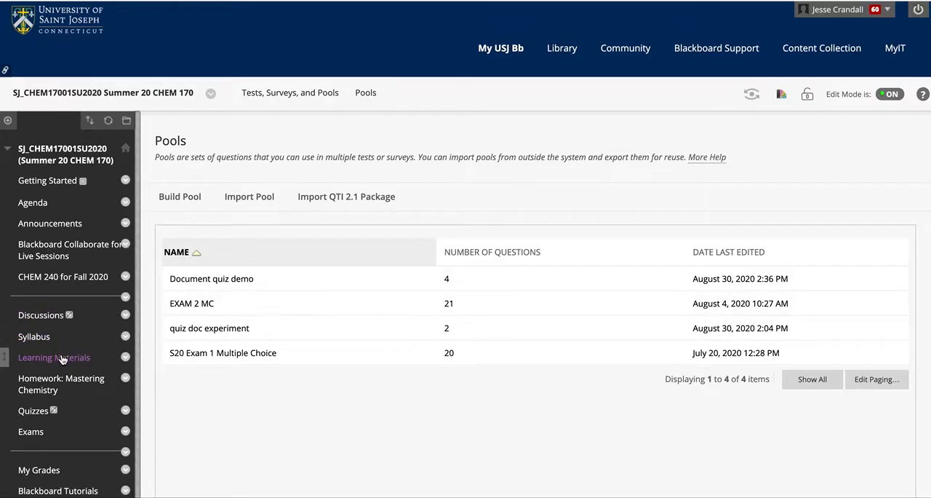
Step: Open the course's Quizzes content area and start creating a new test there
click(33, 414)
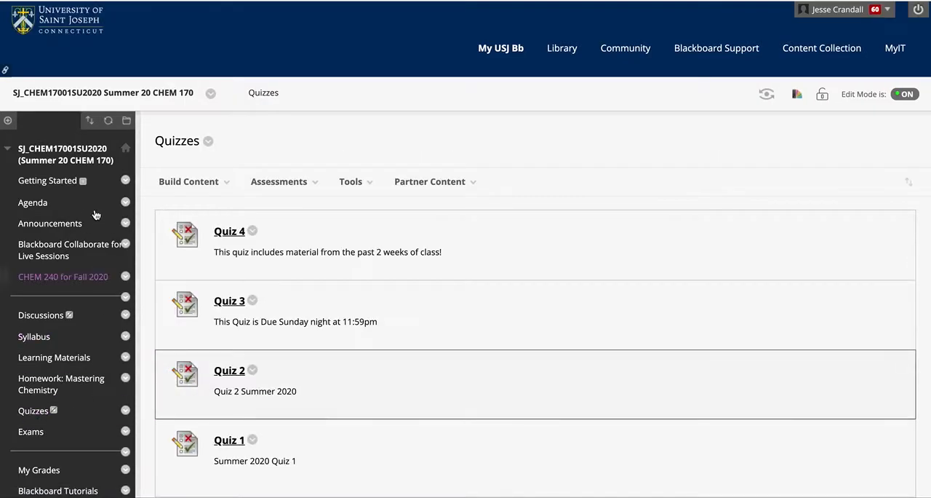
scroll(364, 340, down, 8)
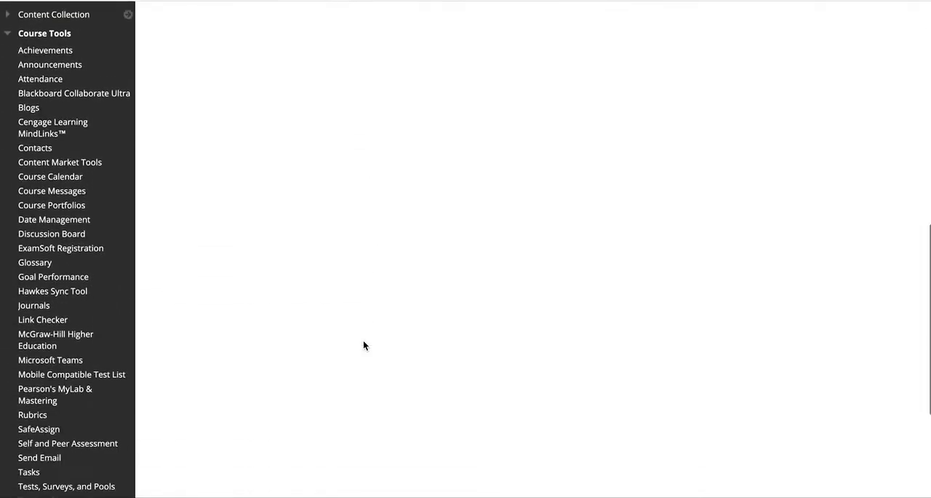
scroll(363, 340, up, 8)
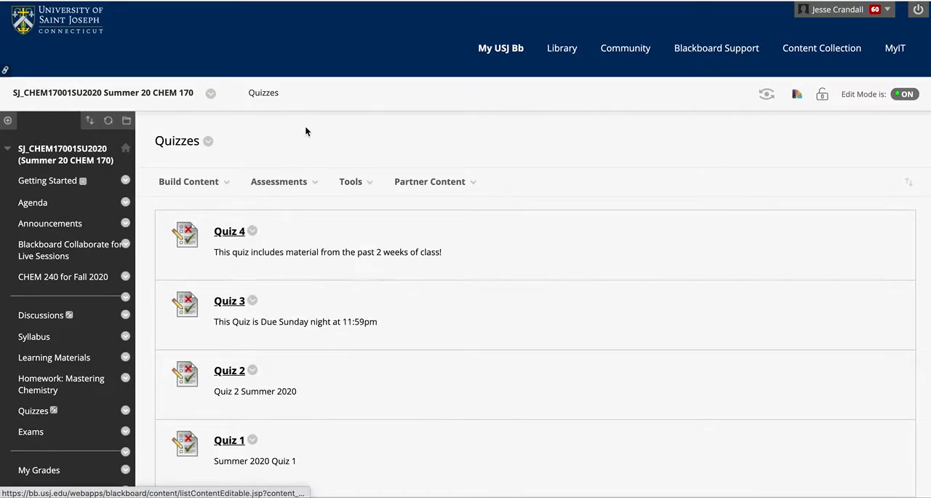
mouse_move(281, 182)
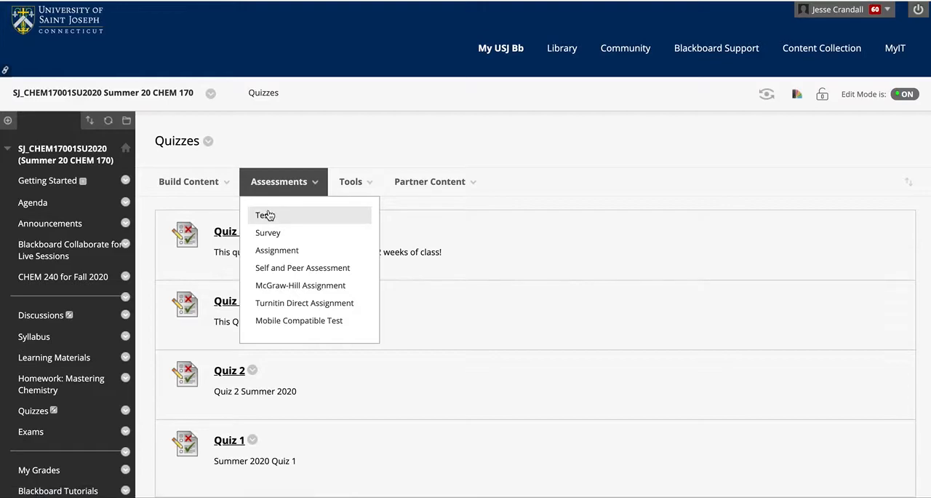
click(266, 214)
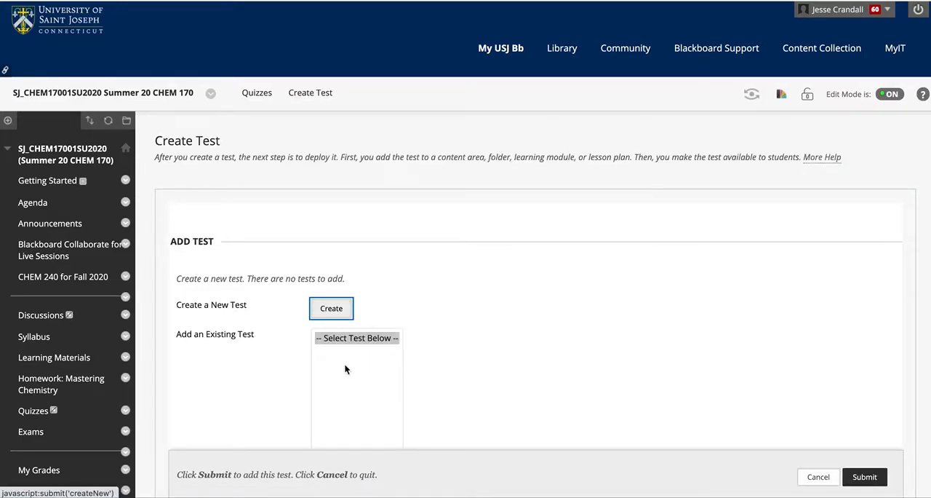
click(340, 312)
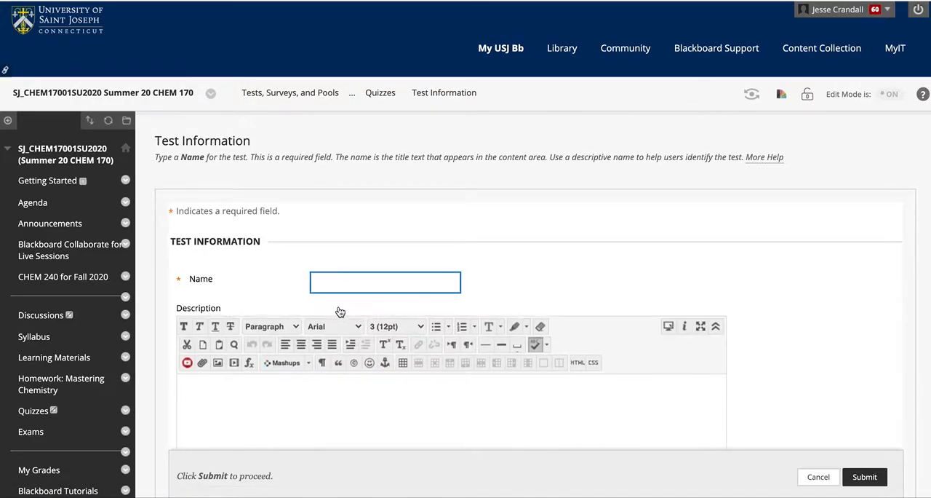
Step: Name the test "Random Form Assignment quiz" and enter the description "quiz 4 (a or b)"
text(Random For)
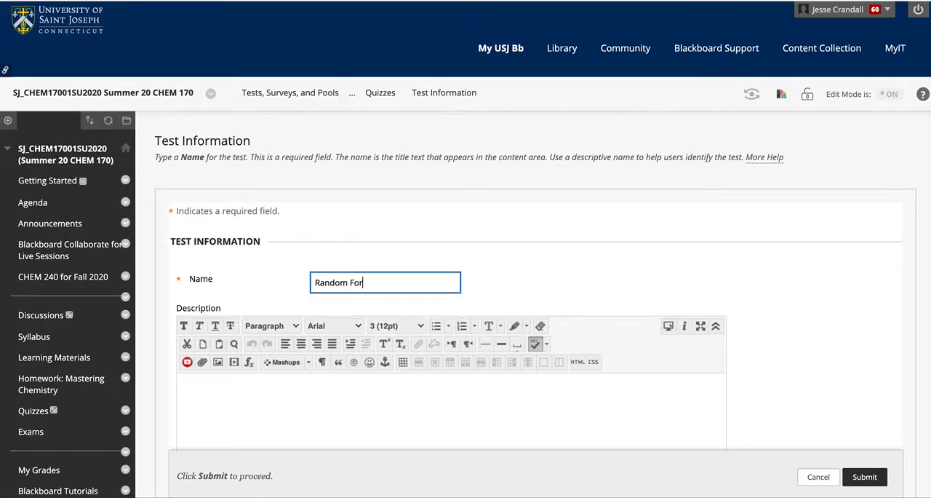
text(m Assignment quiz)
click(320, 399)
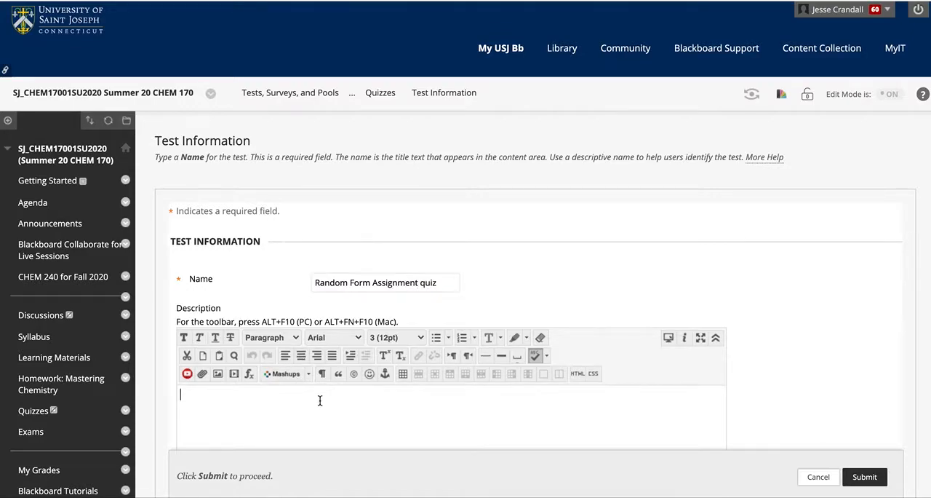
scroll(823, 354, down, 3)
text(quiz 4)
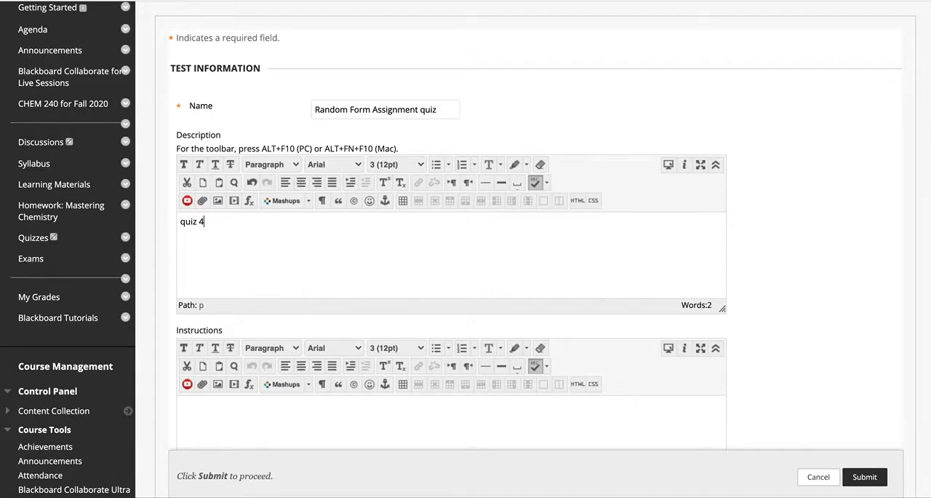
text((a or b)
scroll(768, 393, down, 5)
Step: Begin the test instructions with "Use the linked quiz and answer all questions. Upload here as a pdf."
click(565, 290)
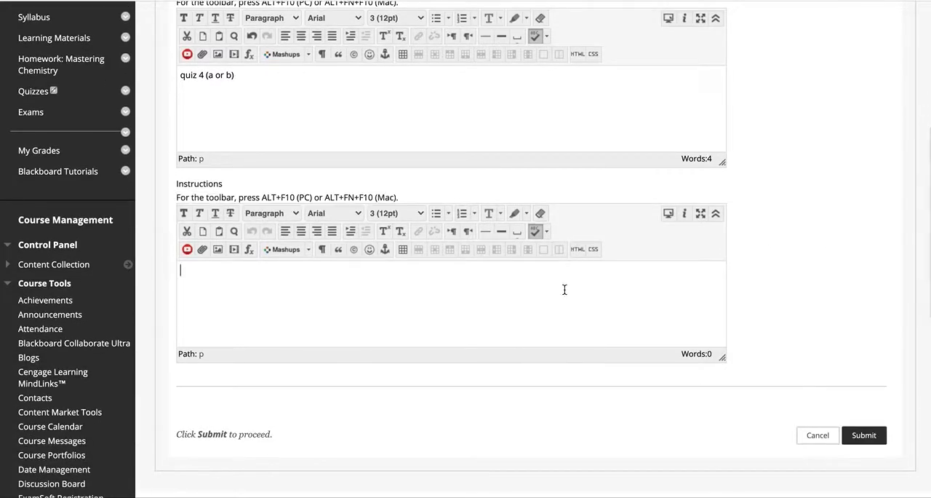
text(Use the linked quiz to )
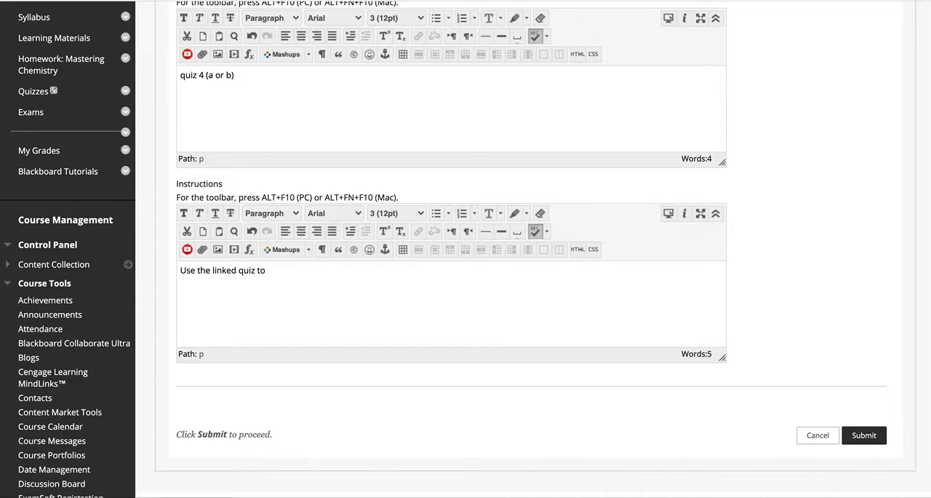
text(nd answer all questions. Upload here as a pdf. You 1 hour)
Step: Add "You have 1 hour to complete and upload the quiz from when you enter the quiz." to the instructions and submit the test information
key(BackSpace)
key(BackSpace)
key(BackSpace)
key(BackSpace)
key(BackSpace)
key(BackSpace)
key(BackSpace)
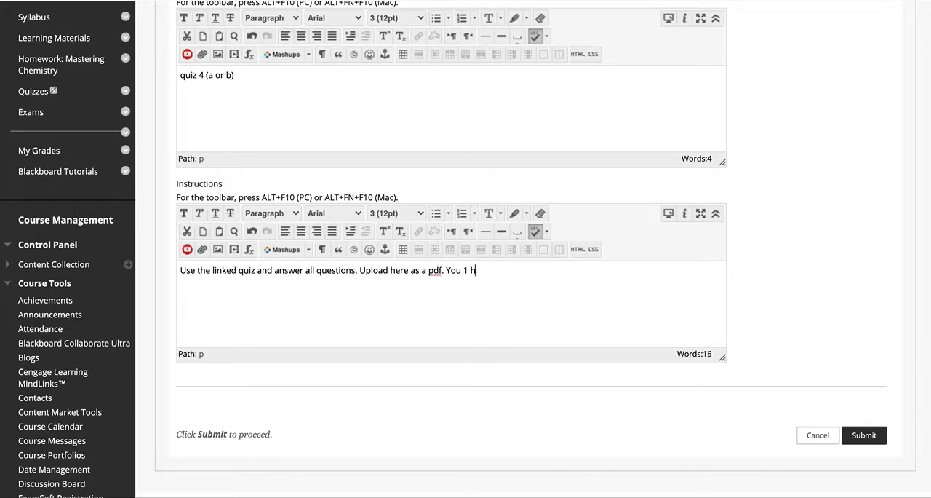
text(have 1 hour to complete and upload)
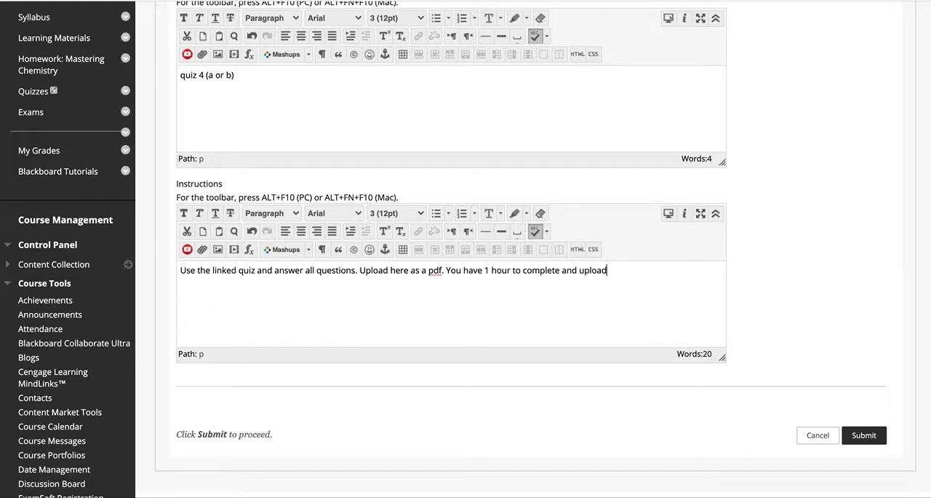
text( the quiz from when you be)
key(BackSpace)
key(BackSpace)
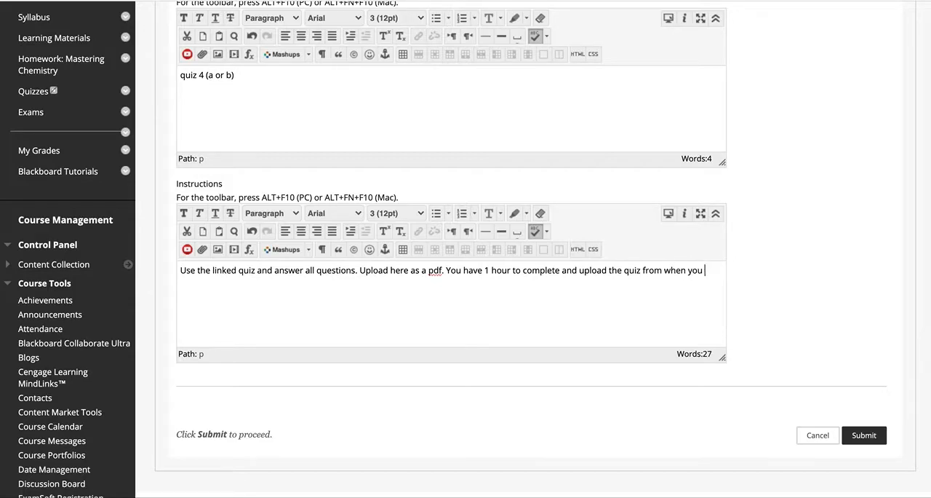
text(enter the quiz.)
click(865, 435)
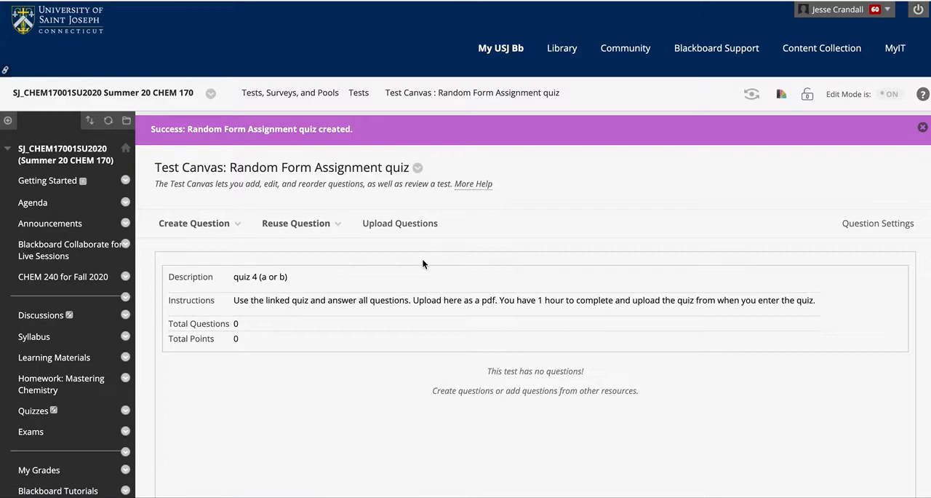
Step: Open Find Questions to reuse existing questions in the test, and filter the questions by the Document quiz demo pool
scroll(364, 396, down, 2)
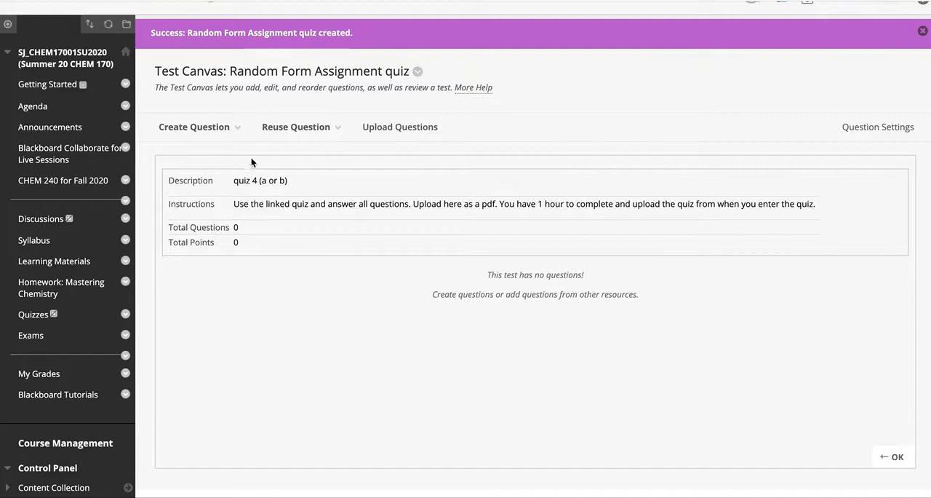
click(215, 127)
click(311, 305)
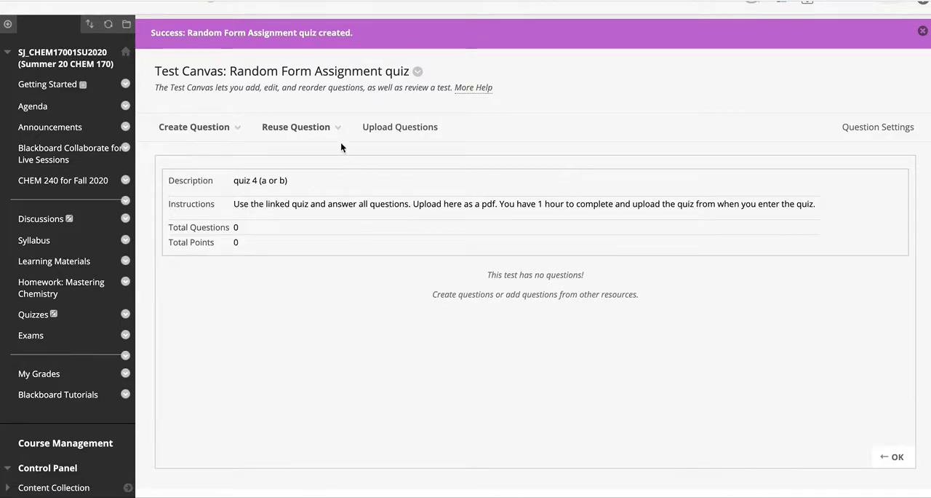
click(323, 128)
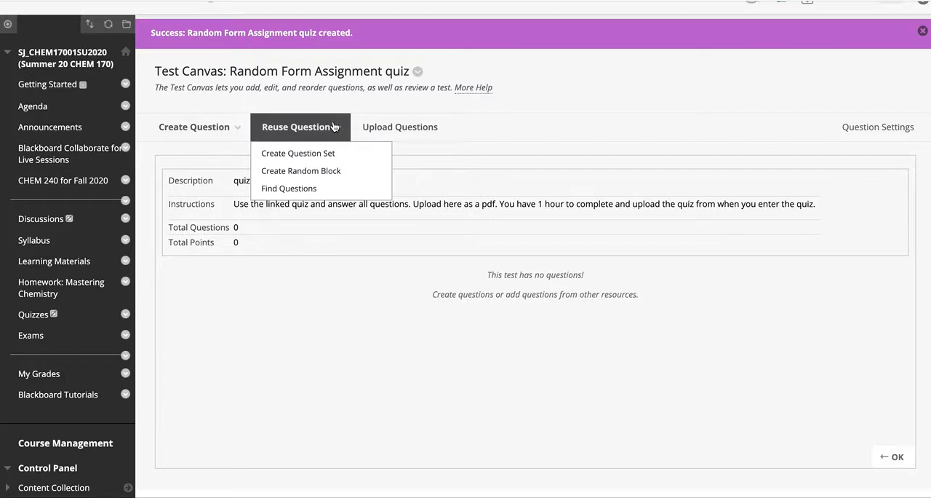
mouse_move(305, 131)
click(296, 191)
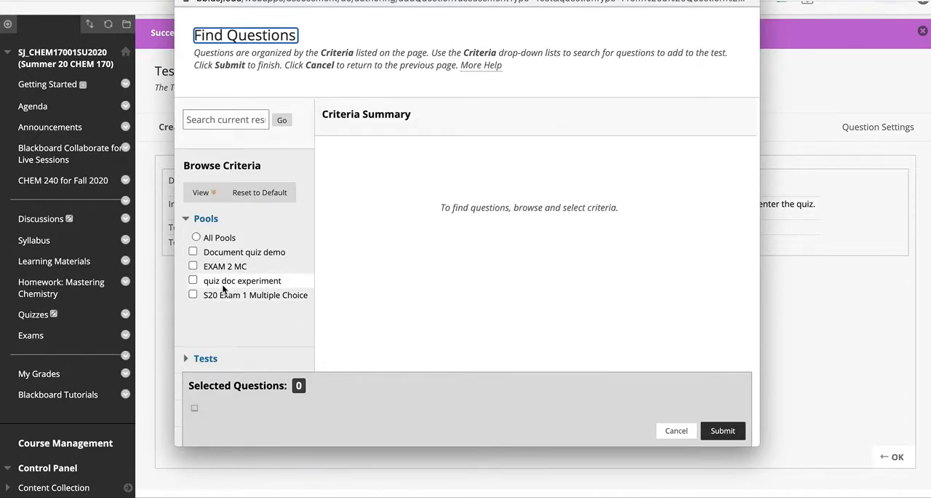
click(197, 238)
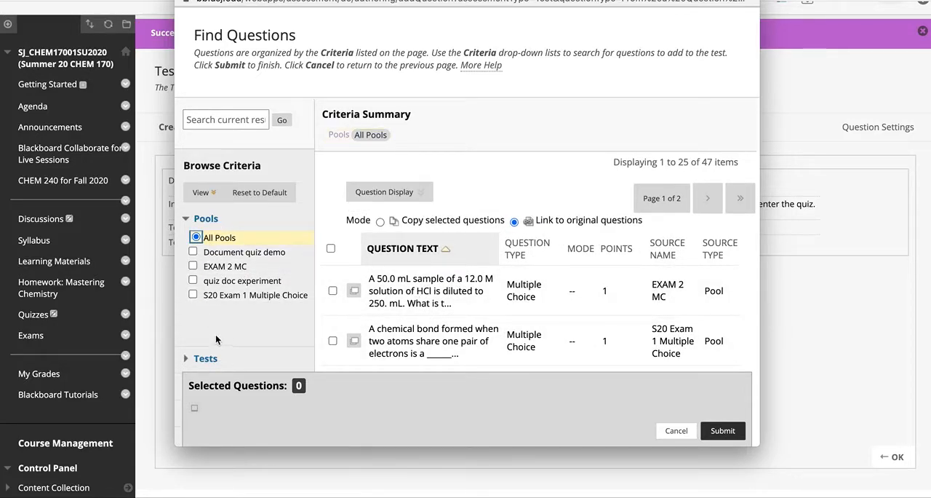
click(193, 252)
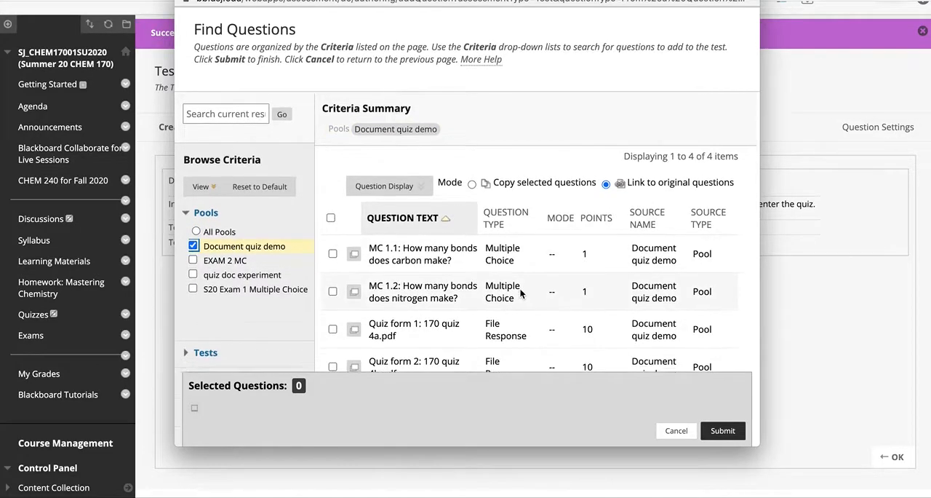
Step: Add the File Response questions Quiz form 1 and Quiz form 2 to the test as links to the original questions
scroll(520, 289, down, 3)
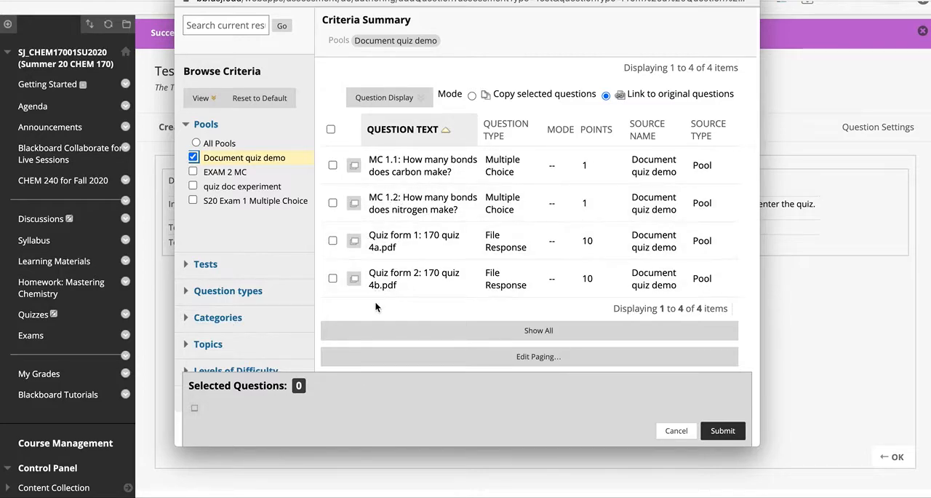
click(333, 241)
click(332, 278)
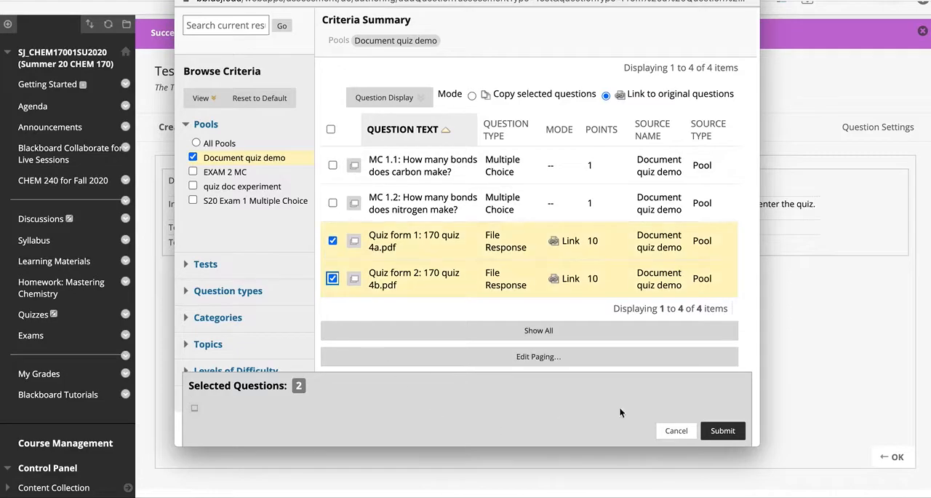
click(723, 431)
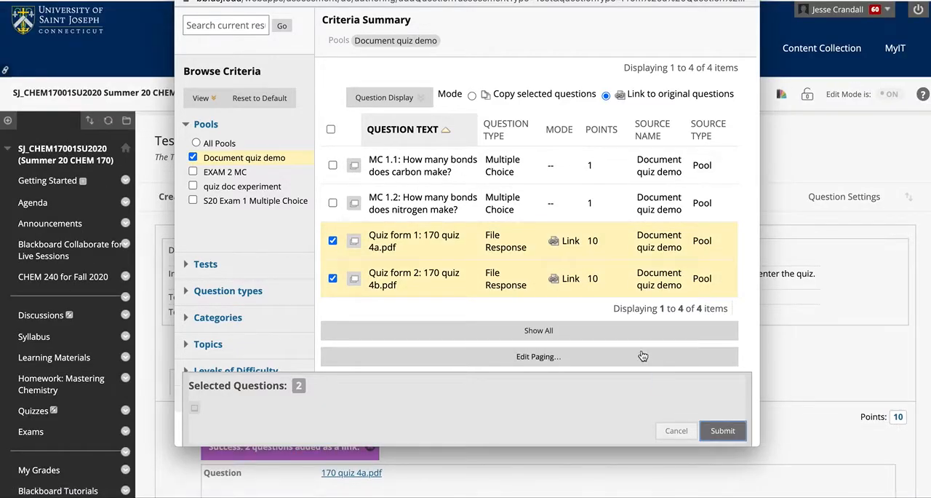
scroll(555, 370, down, 3)
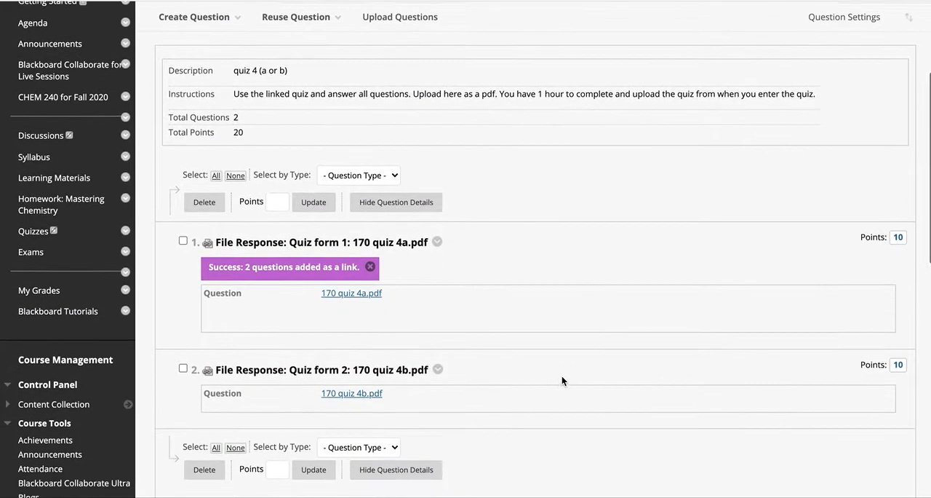
scroll(562, 379, down, 2)
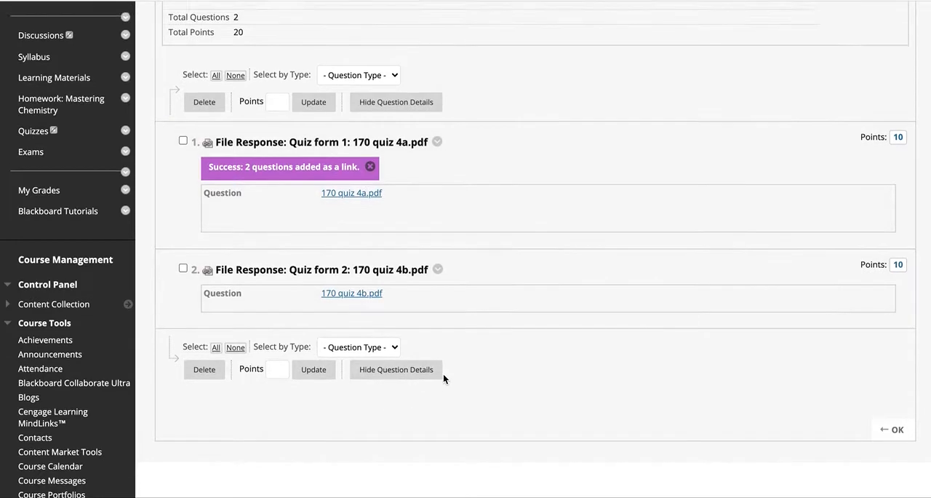
Step: Delete both linked File Response questions, Quiz form 1 and Quiz form 2, from the test
scroll(444, 377, up, 1)
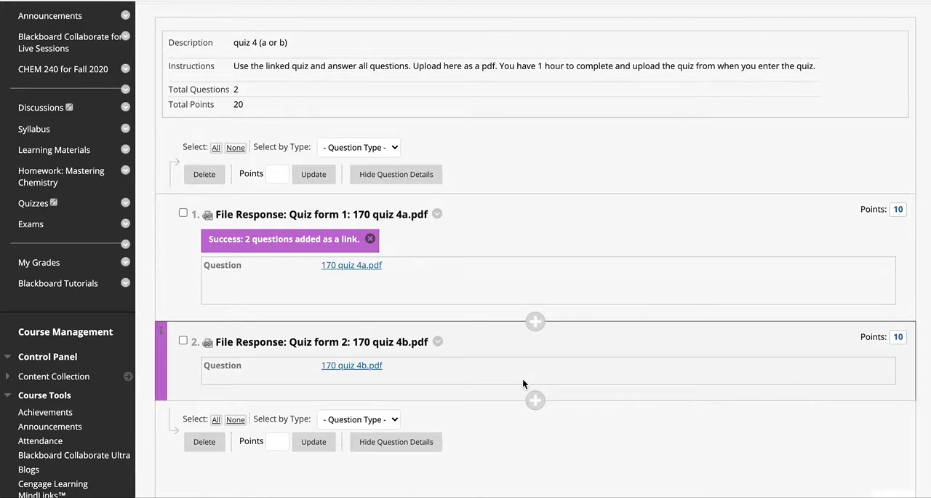
click(182, 341)
click(182, 213)
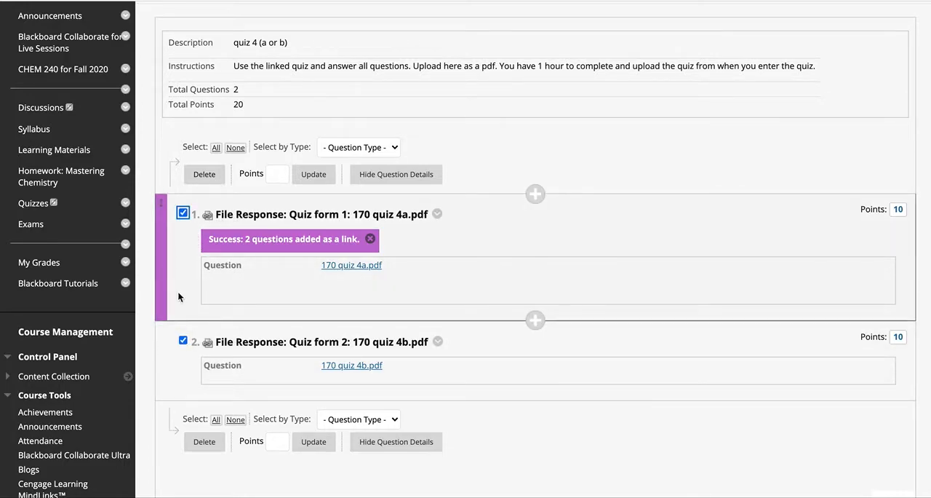
click(206, 176)
click(580, 38)
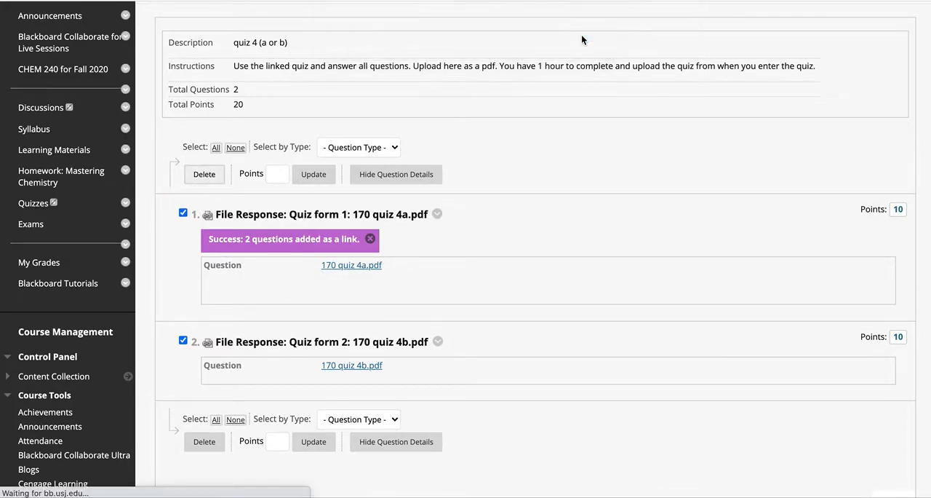
Step: Create a question set with Quiz form 1 and Quiz form 2 from the Document quiz demo pool, and review the questions in the set
click(306, 224)
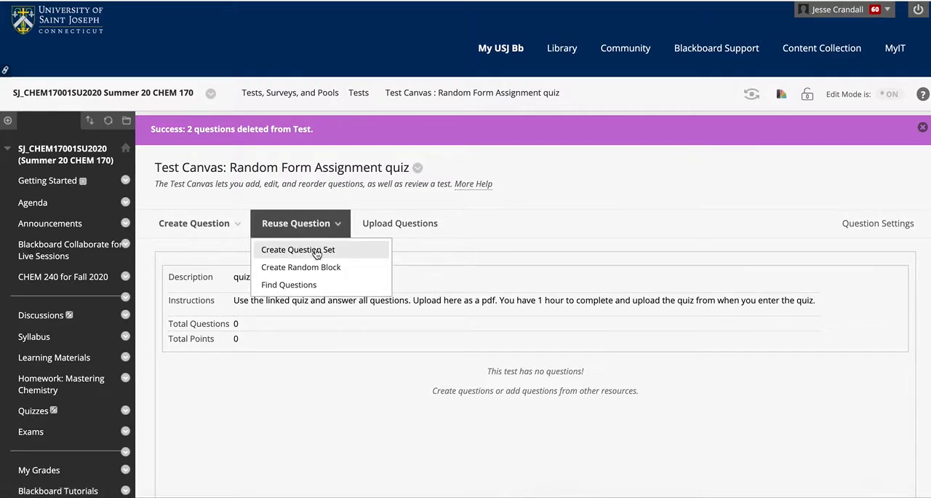
click(314, 250)
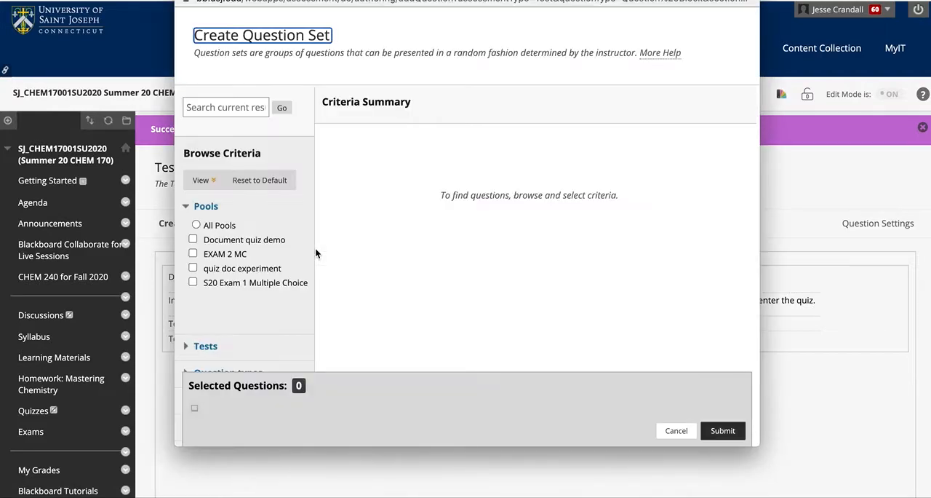
click(193, 240)
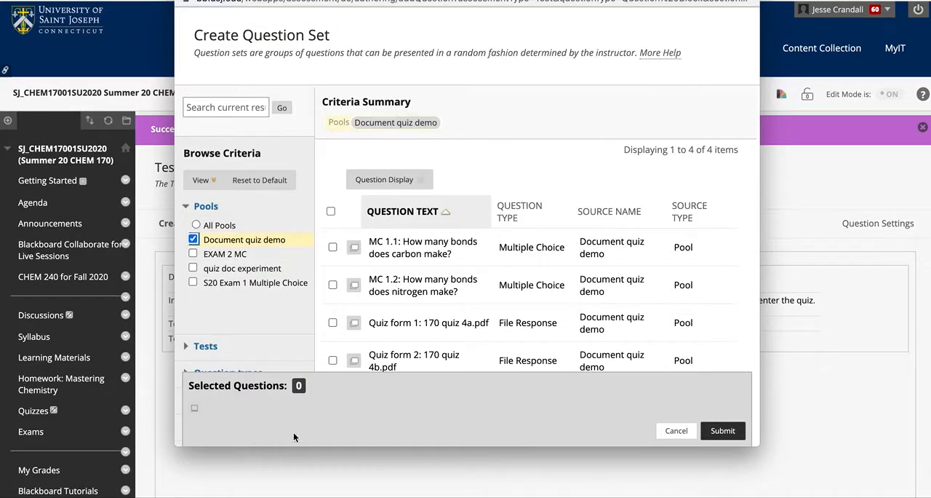
scroll(446, 318, down, 2)
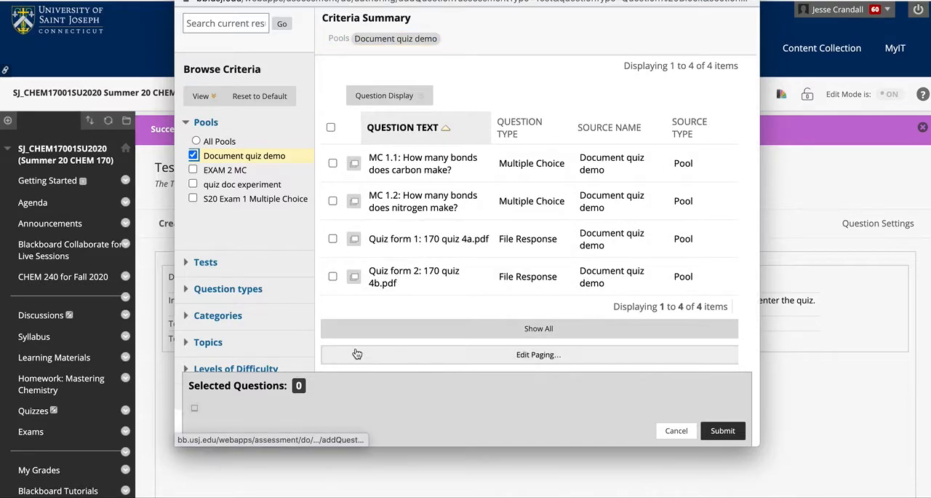
click(333, 238)
click(332, 277)
click(723, 430)
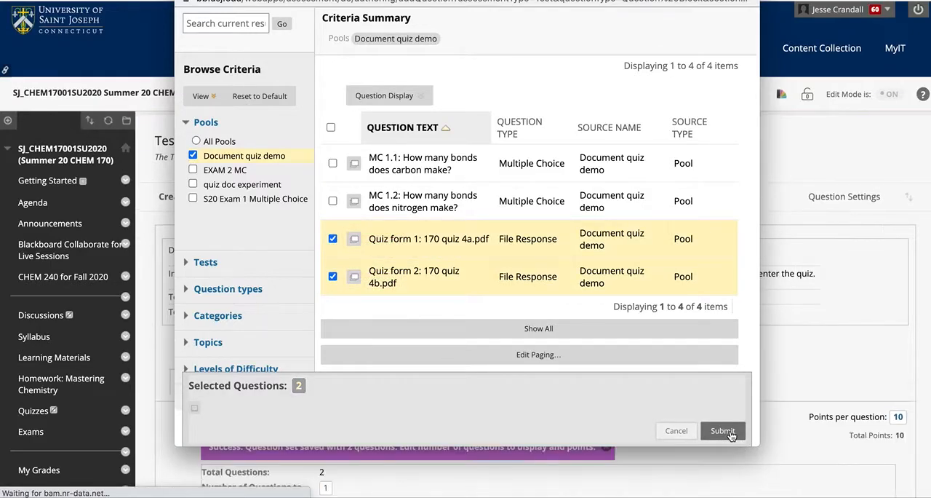
scroll(619, 378, down, 4)
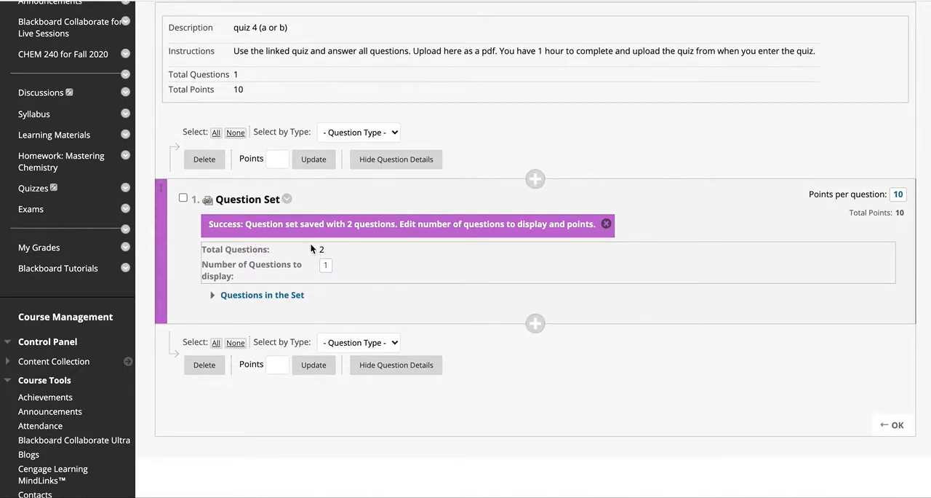
click(218, 294)
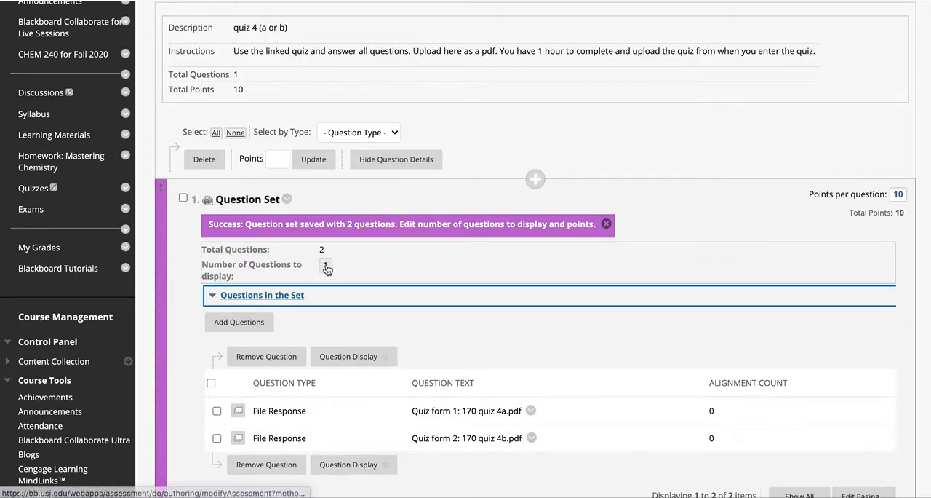
click(374, 250)
click(217, 298)
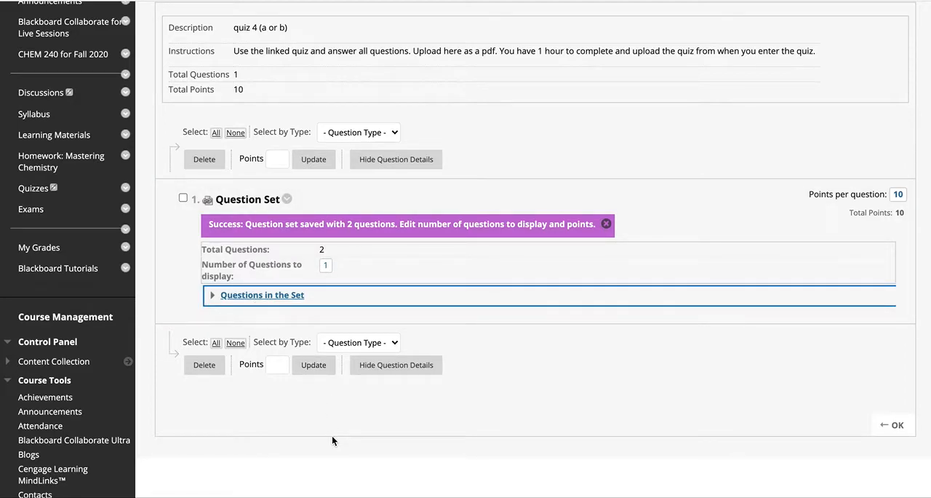
scroll(379, 76, up, 2)
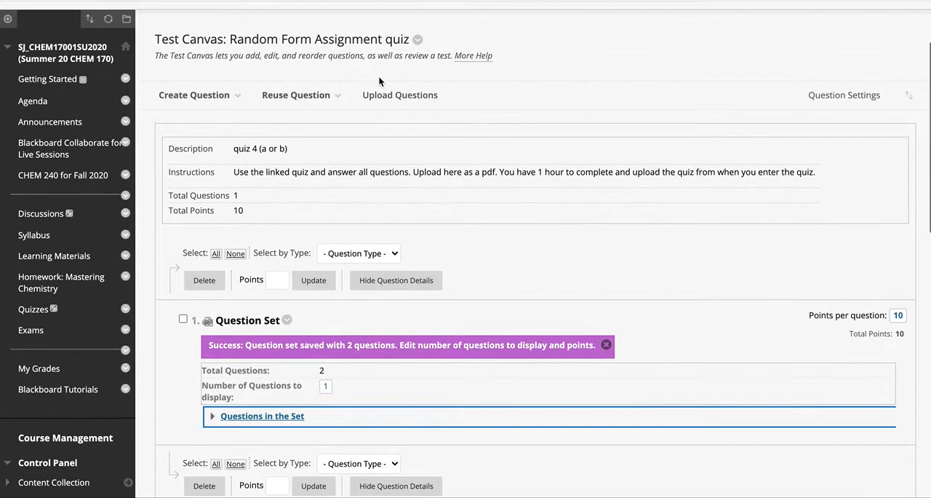
click(291, 95)
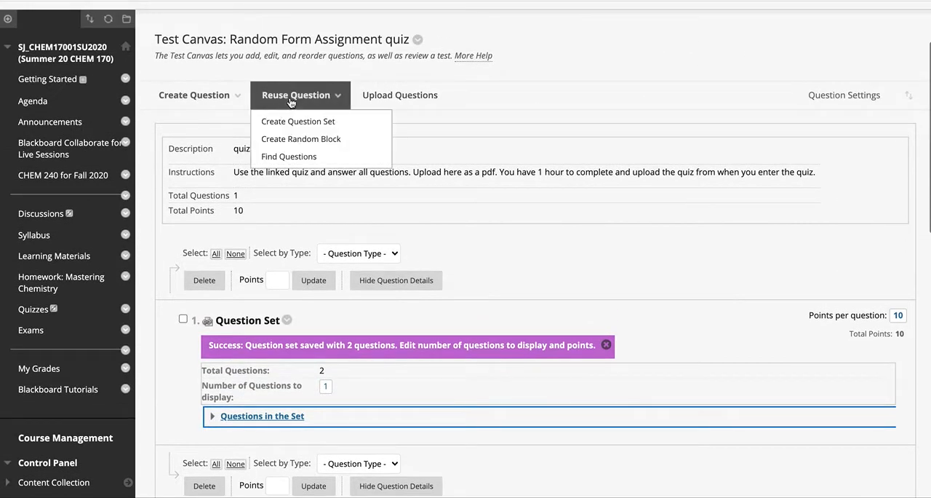
click(318, 140)
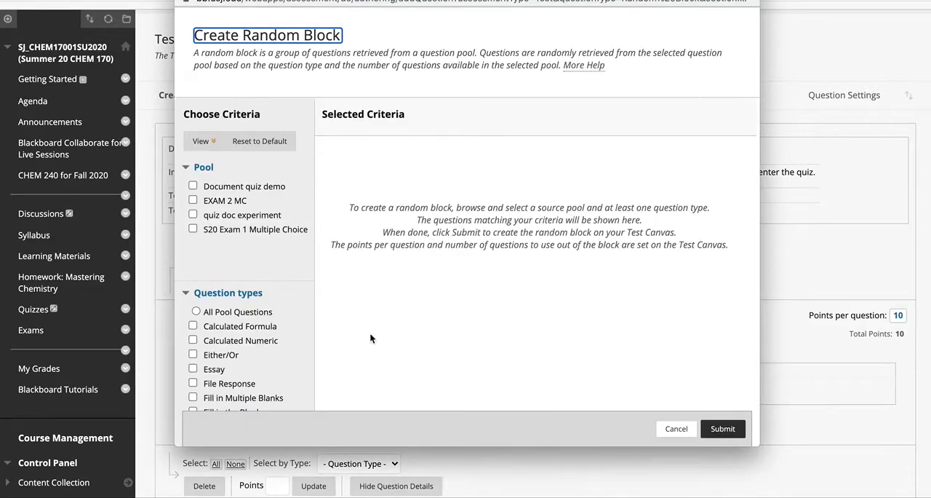
click(193, 187)
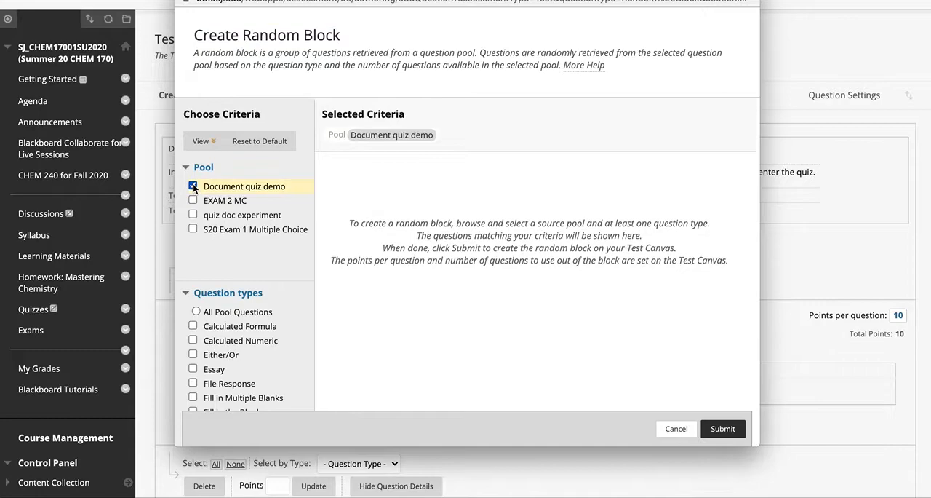
scroll(278, 366, down, 3)
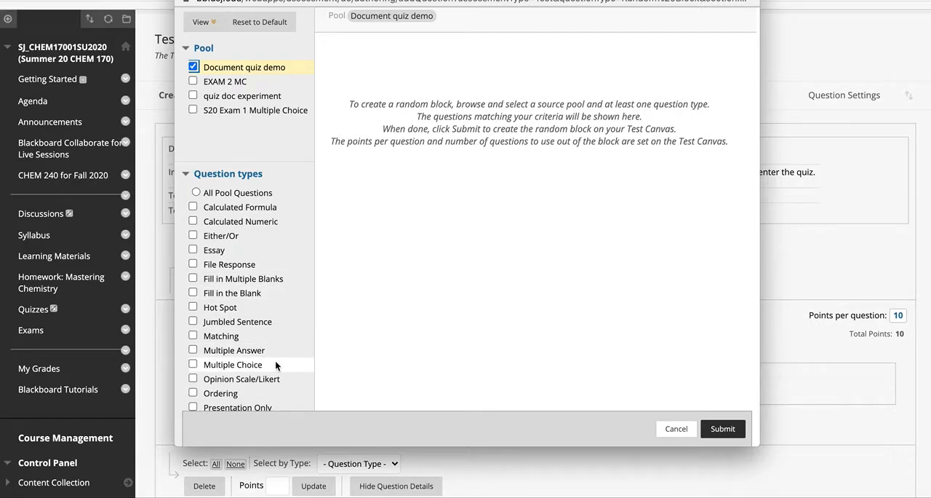
click(192, 364)
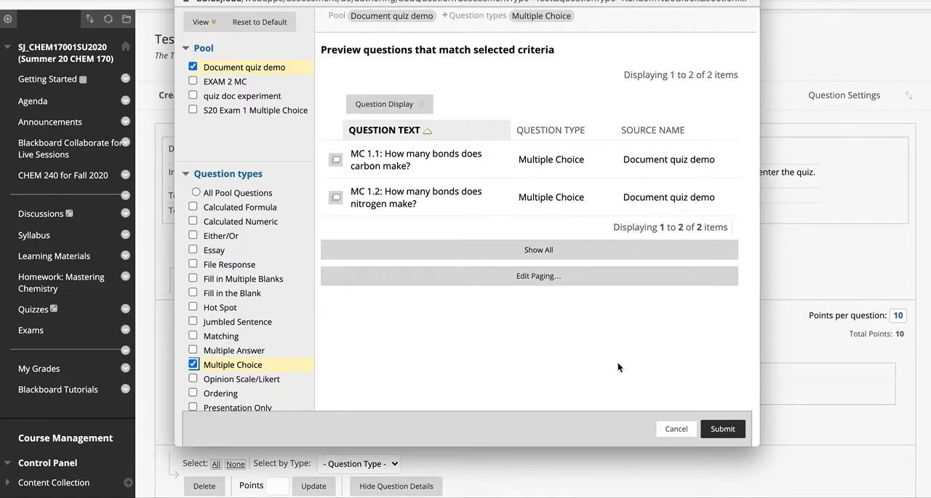
click(677, 429)
Step: Create a second question set with MC 1.1 and MC 1.2 from the Document quiz demo pool, and review the questions in it
click(304, 96)
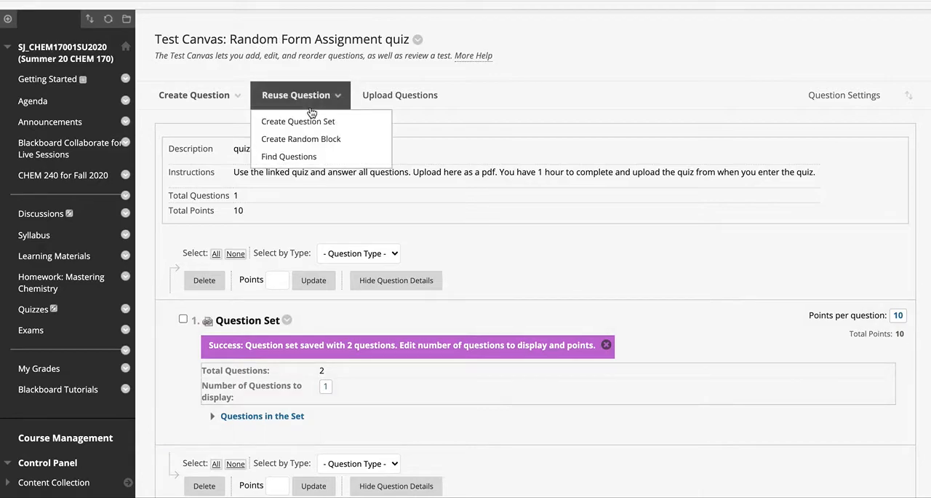
click(317, 128)
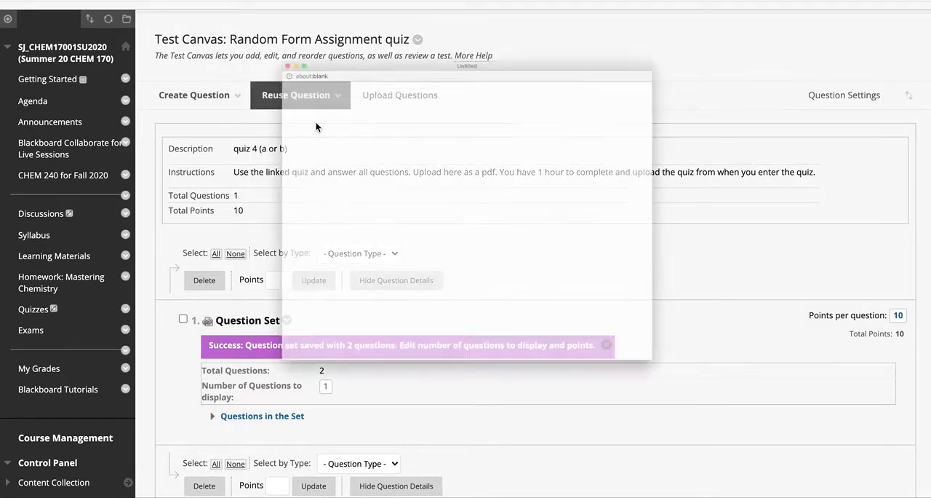
click(213, 243)
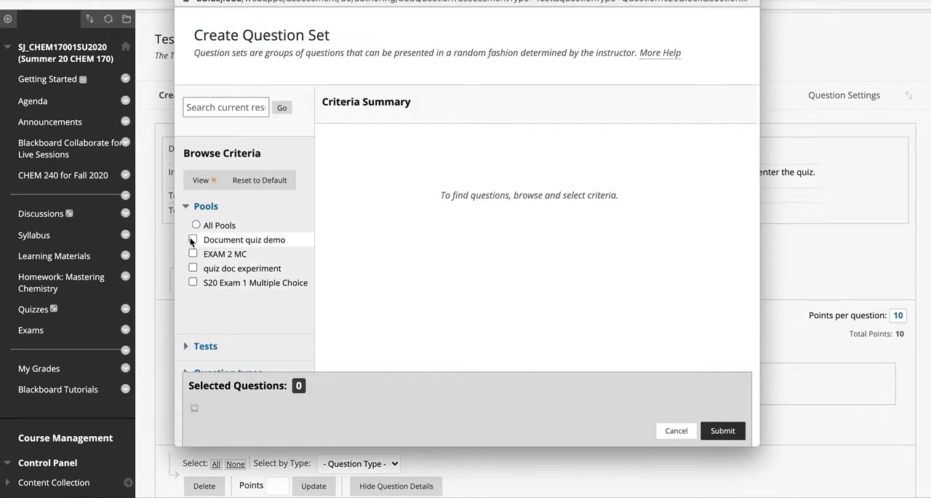
scroll(420, 228, down, 1)
click(332, 195)
click(333, 233)
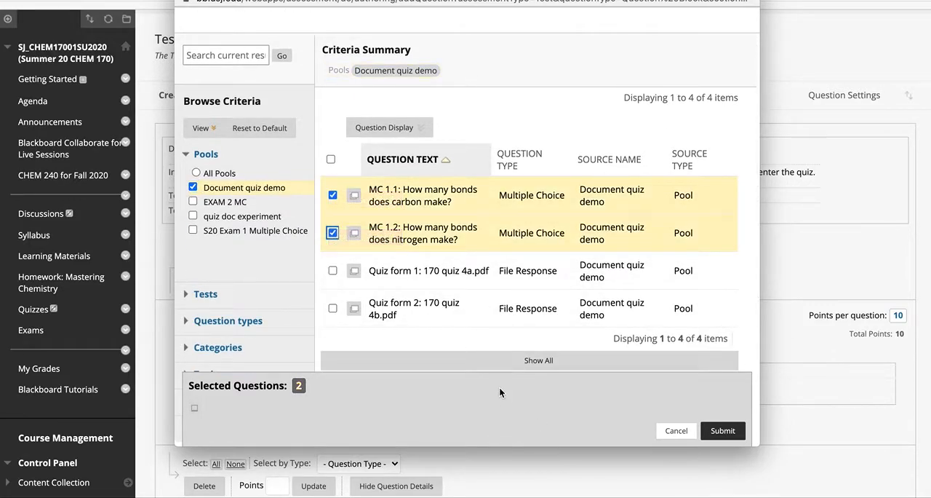
click(723, 430)
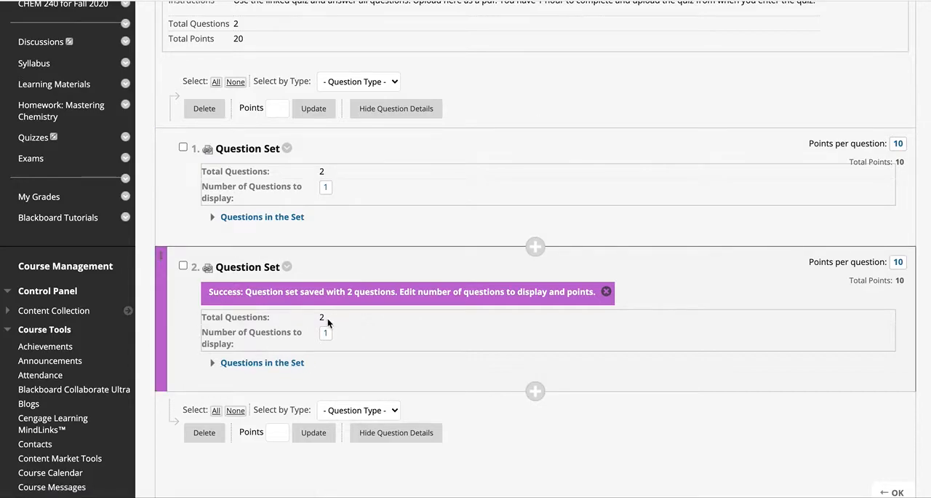
click(215, 362)
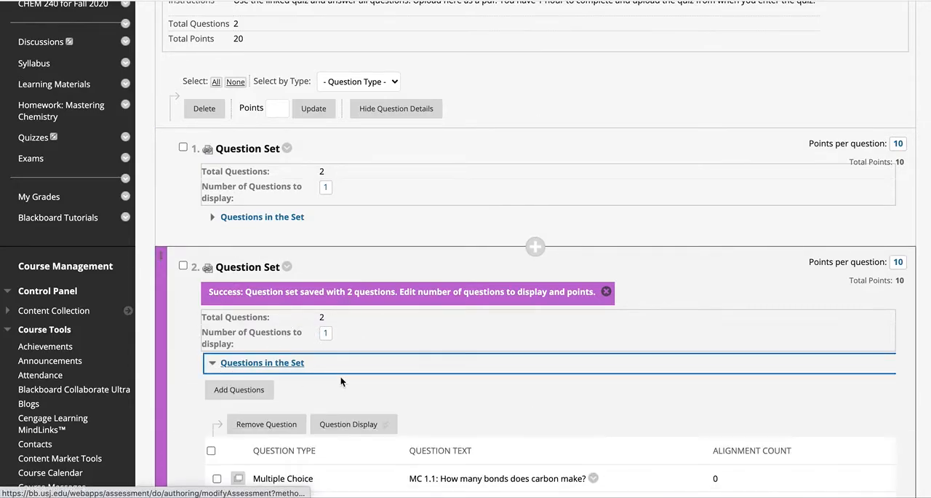
scroll(341, 379, down, 2)
click(331, 390)
click(216, 218)
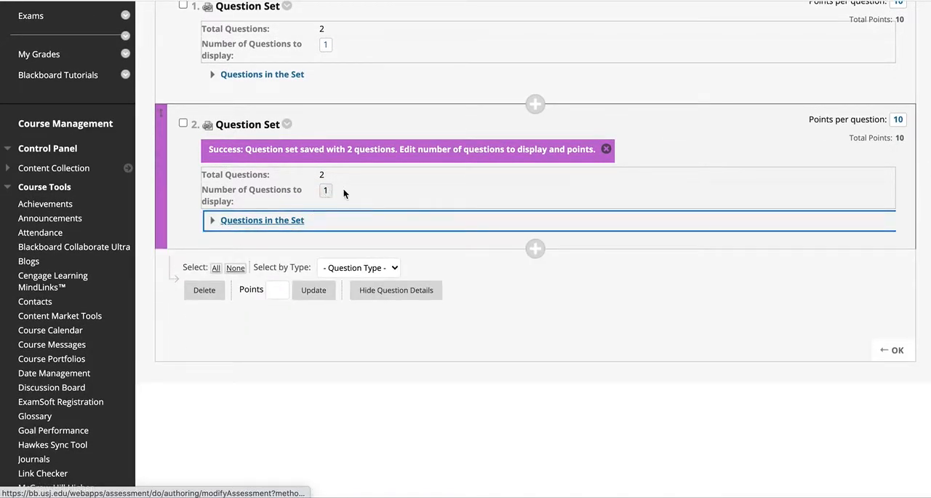
Step: Set the points per question of the second question set to 1
scroll(451, 209, up, 1)
scroll(450, 207, up, 2)
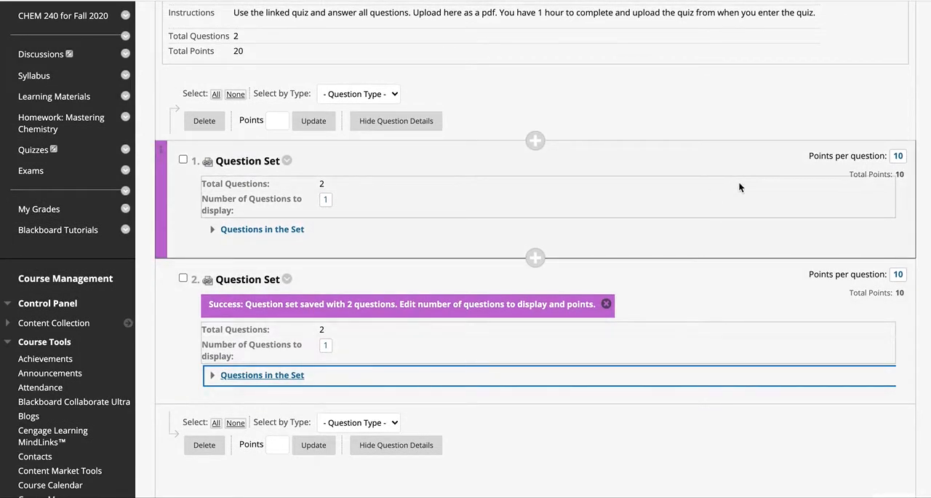
click(899, 274)
key(BackSpace)
click(899, 280)
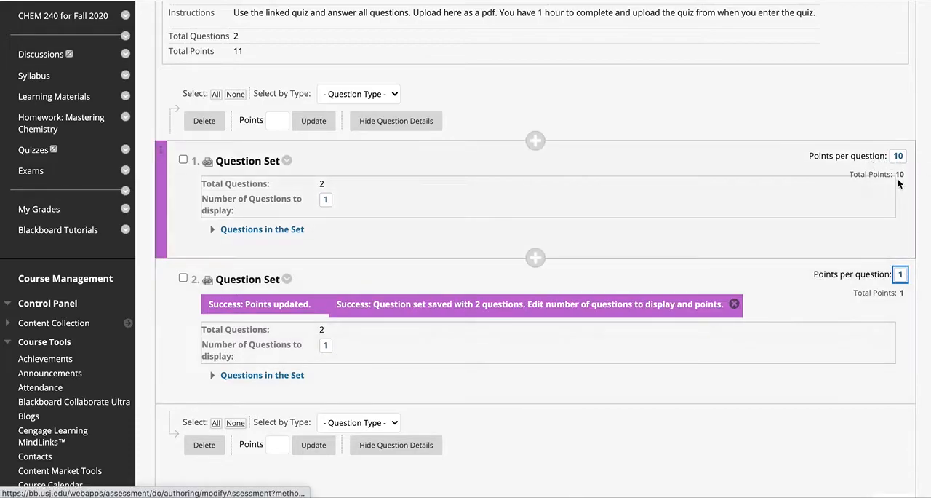
Step: Finish editing the test questions and add the existing Random Form Assignment quiz test to the Quizzes content area
scroll(705, 320, down, 3)
scroll(705, 322, up, 1)
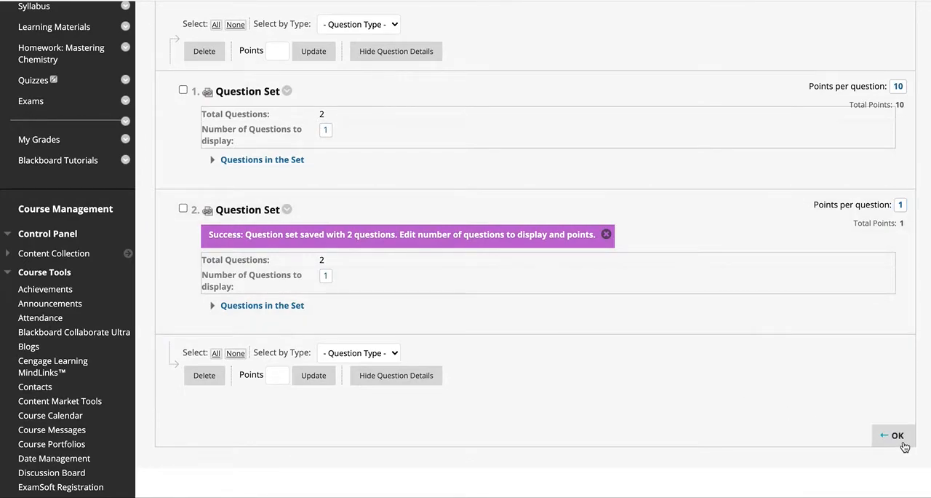
click(896, 436)
scroll(617, 317, down, 2)
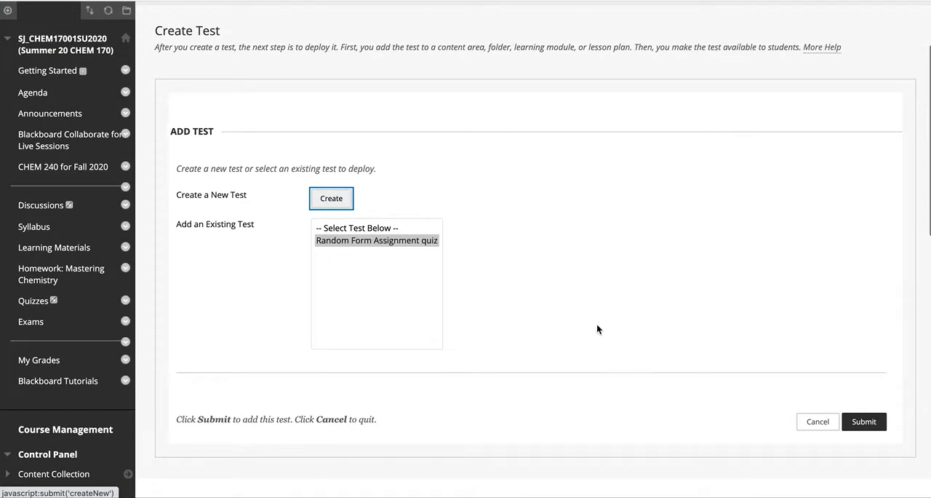
click(368, 242)
click(852, 420)
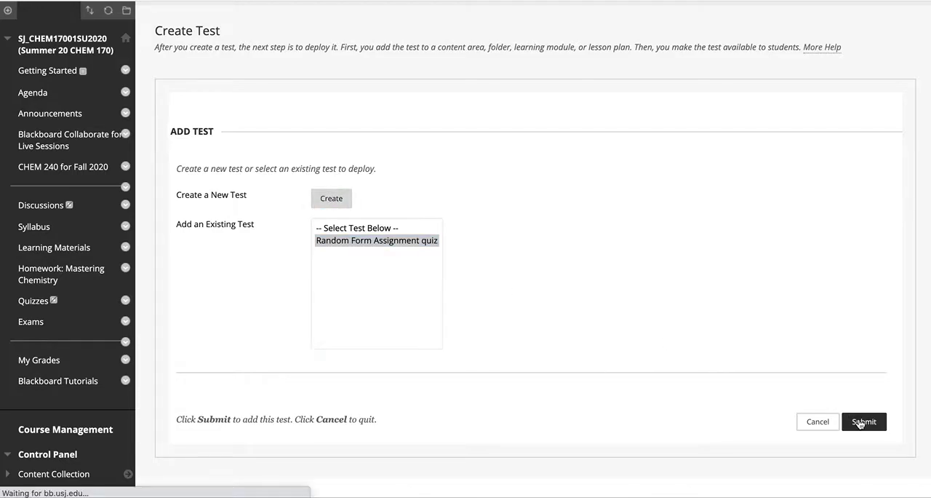
Step: Show the test description and instructions to students before they begin, and set the test to open in a new window
scroll(480, 353, down, 8)
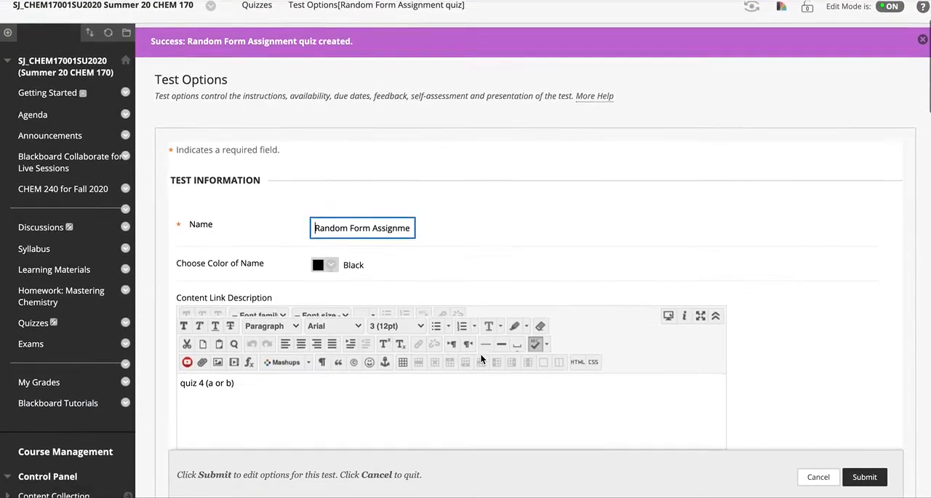
scroll(481, 358, down, 1)
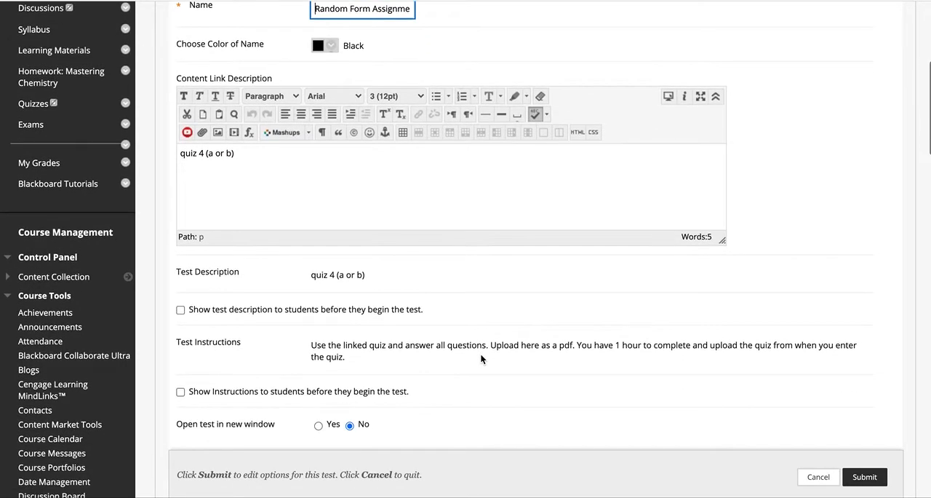
scroll(481, 353, down, 3)
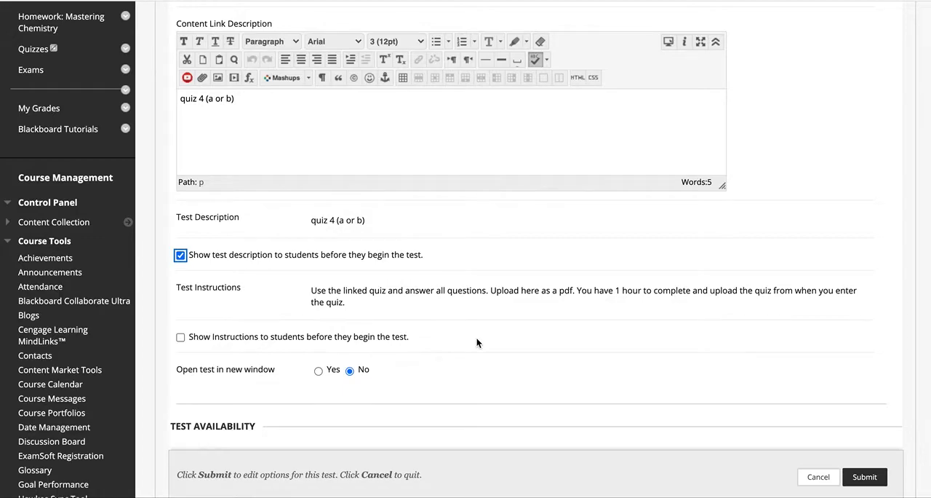
scroll(476, 343, down, 7)
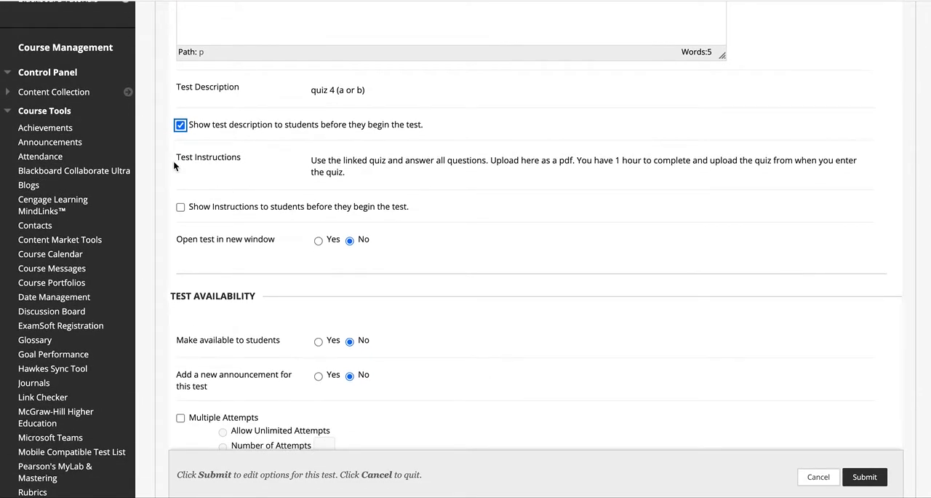
click(181, 208)
click(318, 241)
Step: Make the test available to students and exclude it from Grade Center score calculations
scroll(504, 347, down, 5)
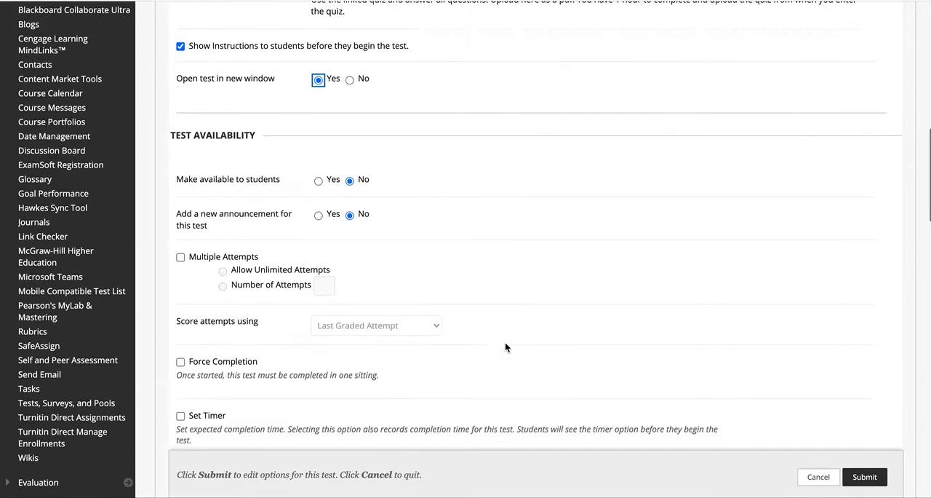
click(318, 154)
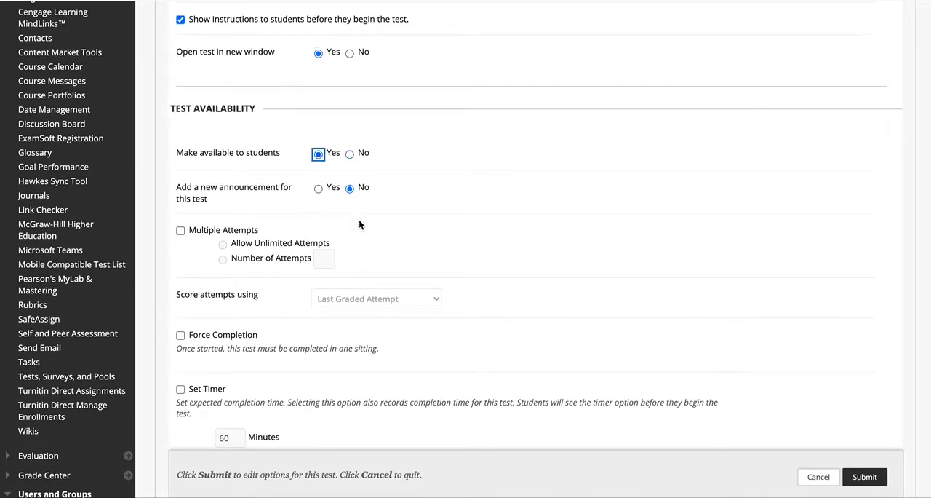
scroll(596, 242, down, 5)
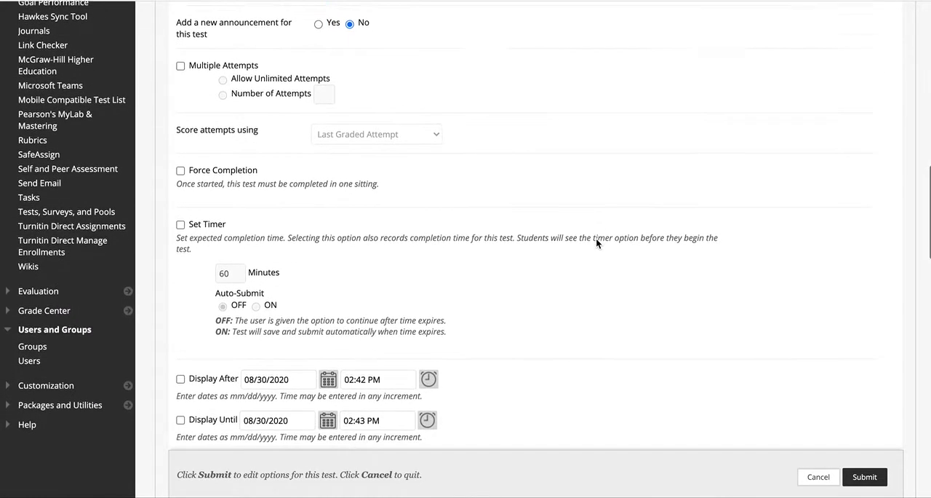
scroll(596, 242, down, 7)
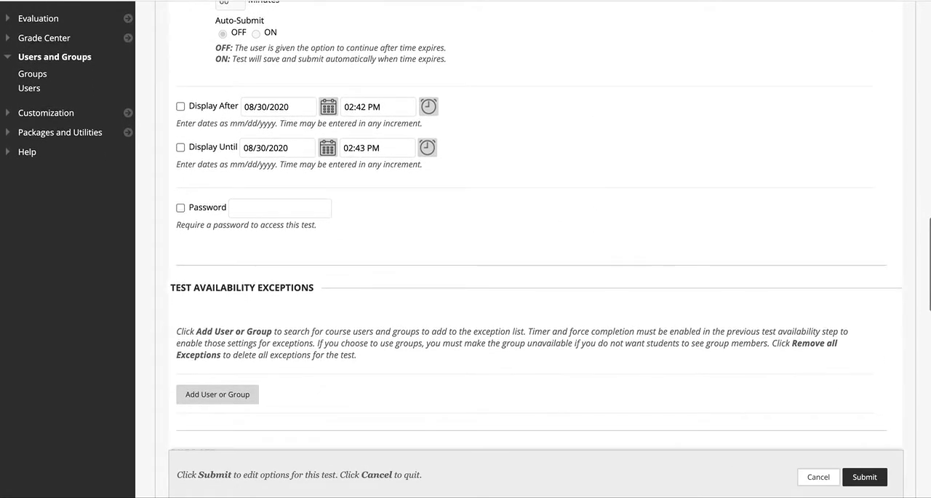
scroll(541, 284, down, 12)
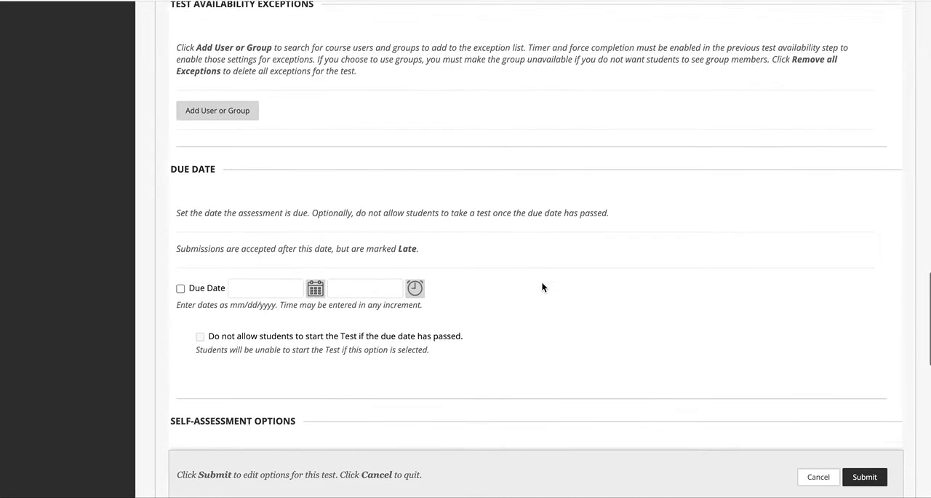
scroll(542, 284, down, 4)
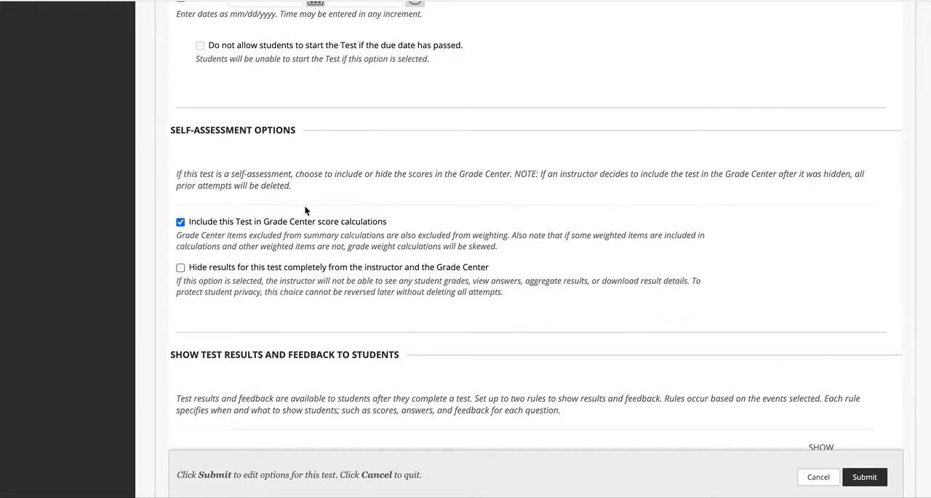
click(180, 223)
scroll(385, 291, down, 3)
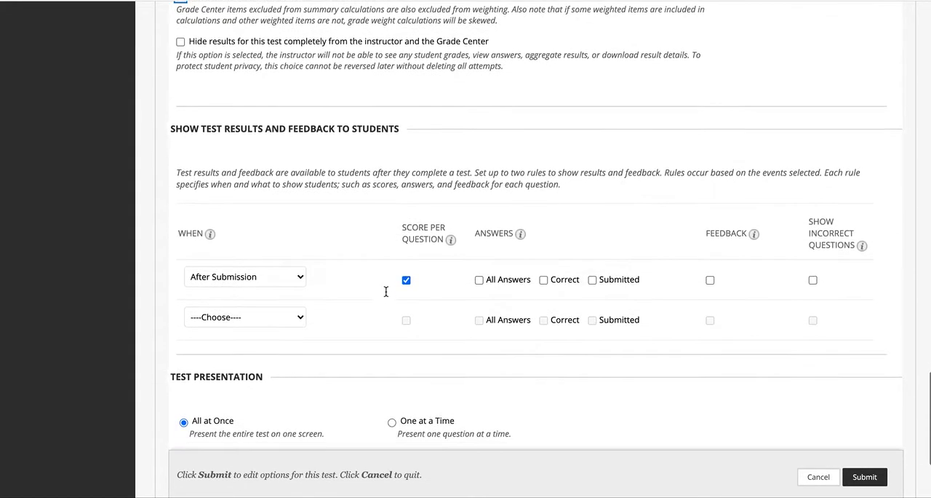
Step: Randomize the questions for each test attempt and submit the test options
scroll(385, 295, down, 1)
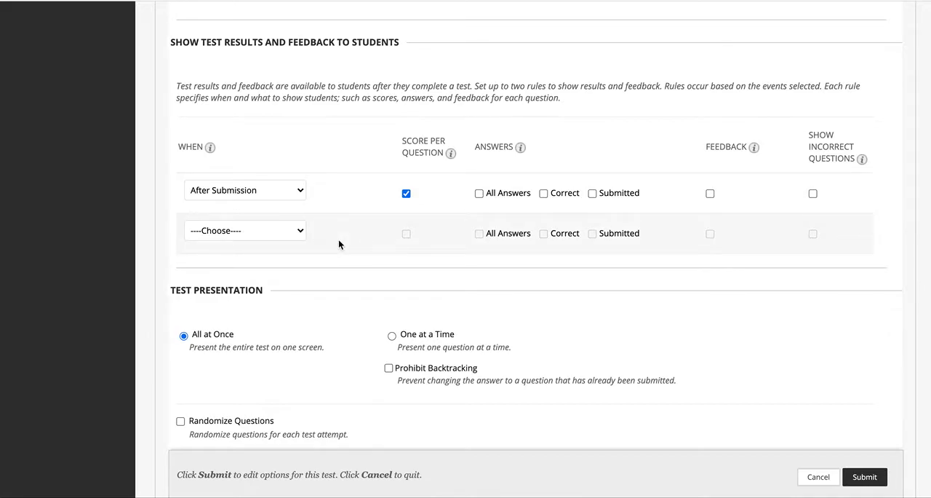
scroll(332, 392, down, 1)
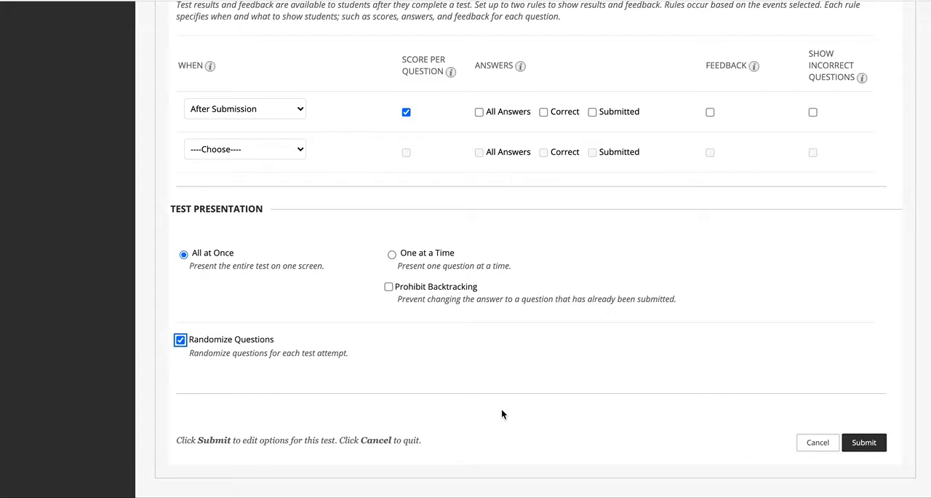
click(868, 444)
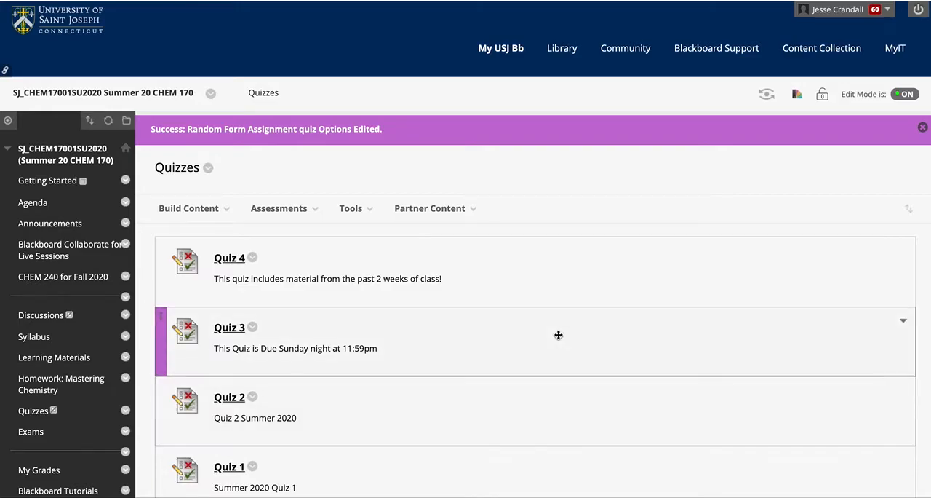
Step: Move the Random Form Assignment quiz above Quiz 4 so it is first in the Quizzes content area
scroll(558, 335, down, 7)
scroll(230, 340, up, 2)
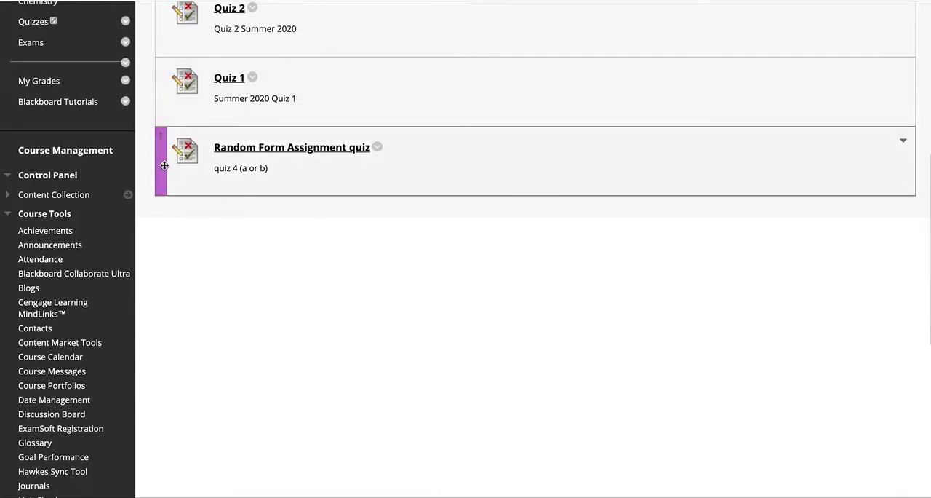
drag(161, 161, 183, 78)
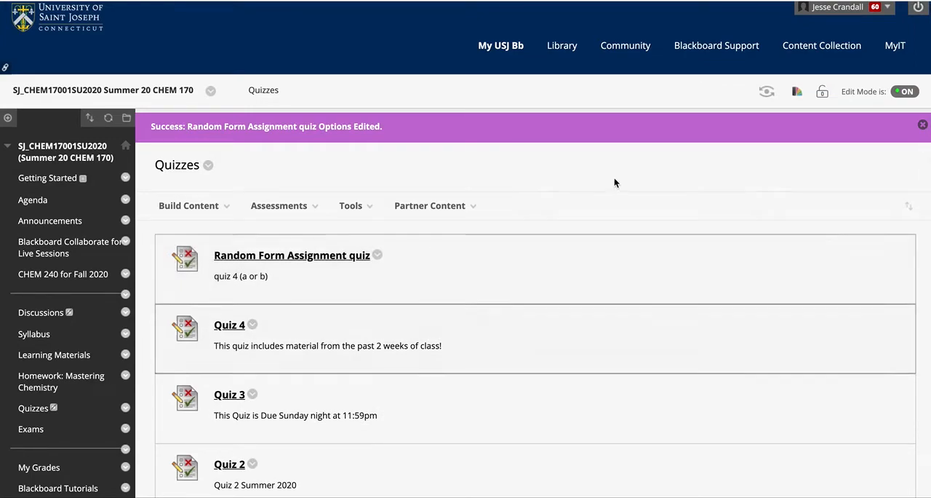
Step: Check and cancel the Random Form Assignment quiz's start page, and enable a 60-minute timer with auto-submit on in its test options
click(310, 256)
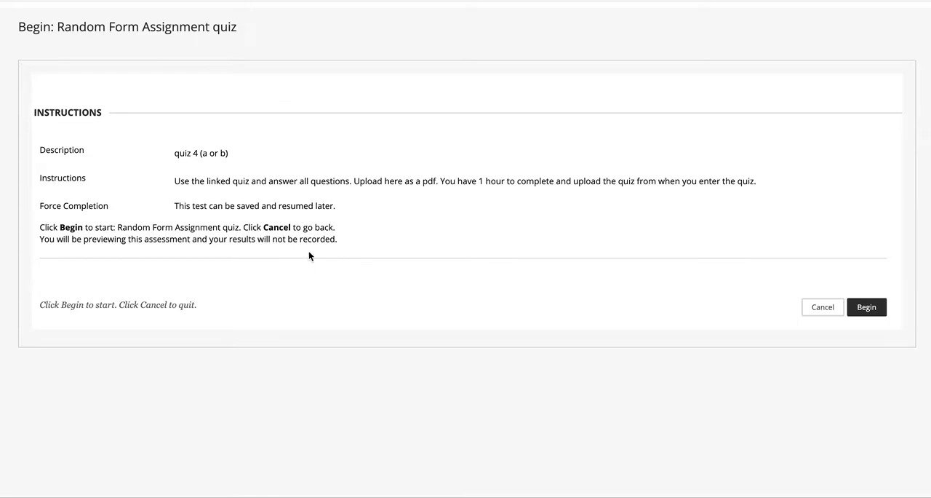
click(821, 307)
click(381, 260)
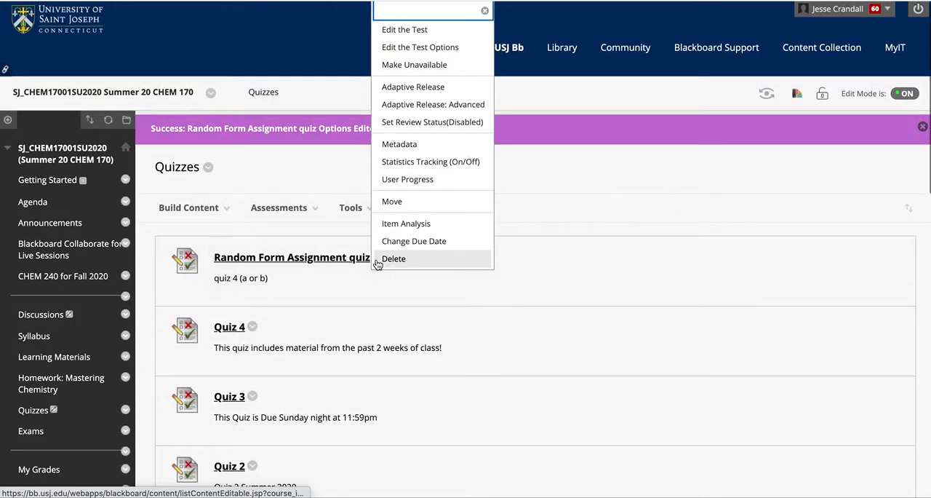
click(418, 48)
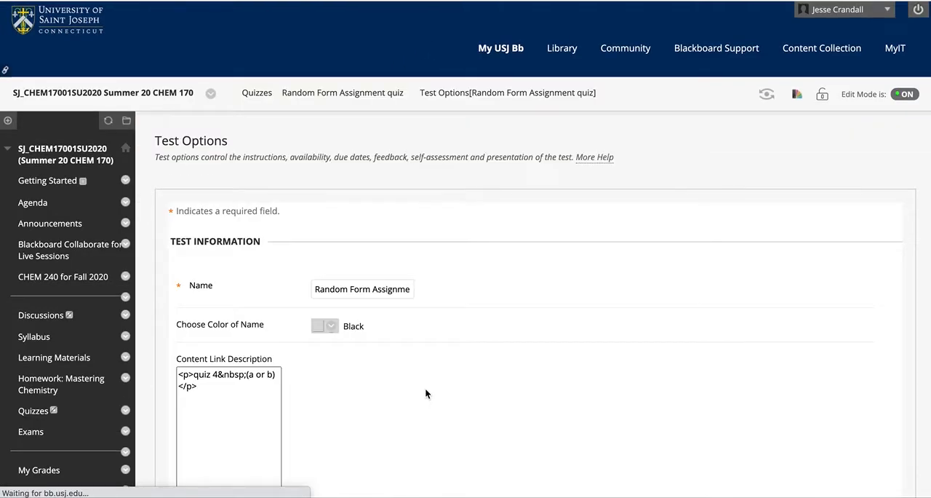
scroll(425, 388, down, 5)
scroll(426, 393, down, 4)
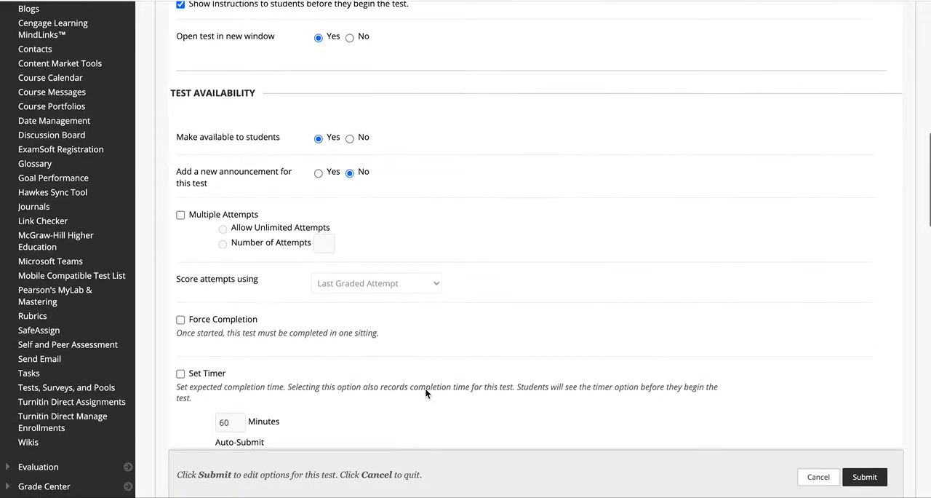
scroll(226, 311, down, 2)
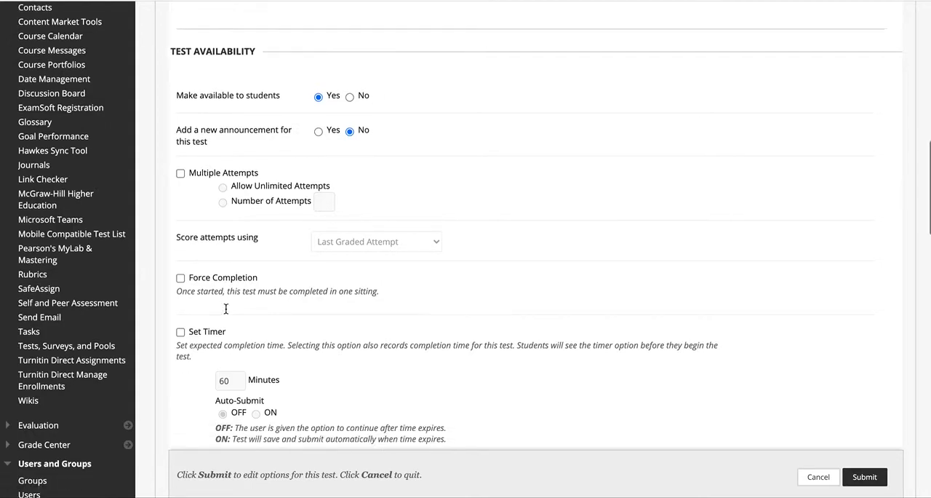
click(181, 267)
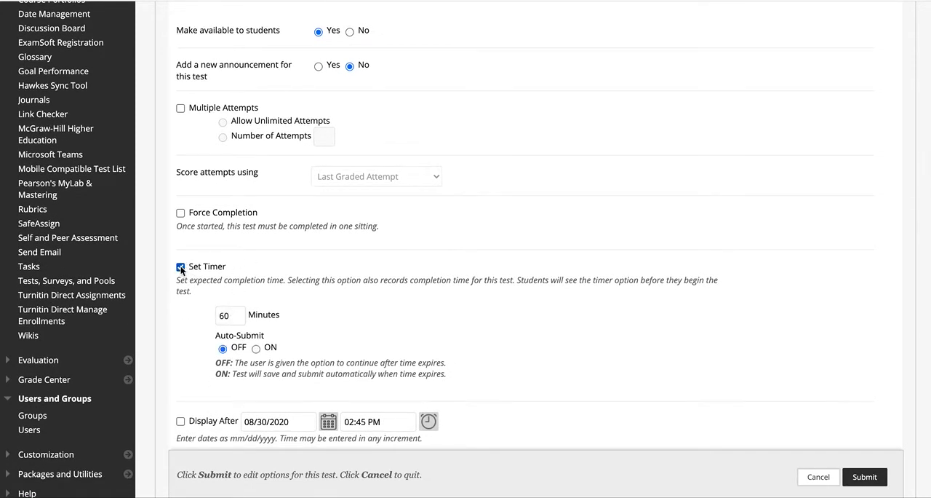
click(255, 348)
scroll(398, 336, down, 4)
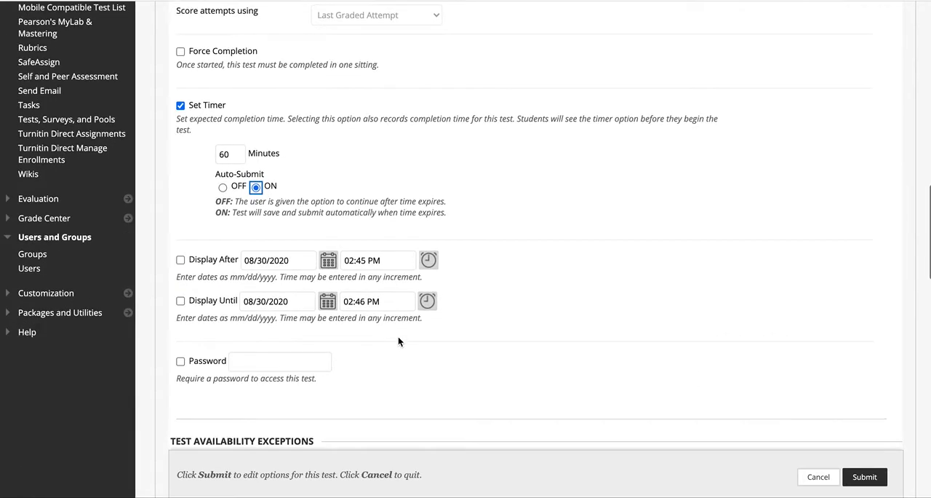
click(865, 476)
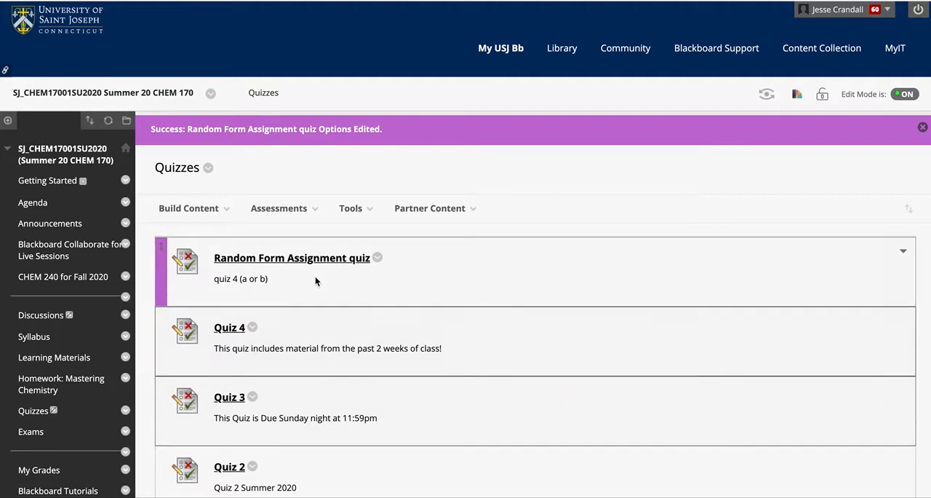
Step: Open the Random Form Assignment quiz's start page and review its time limit and instructions
click(298, 259)
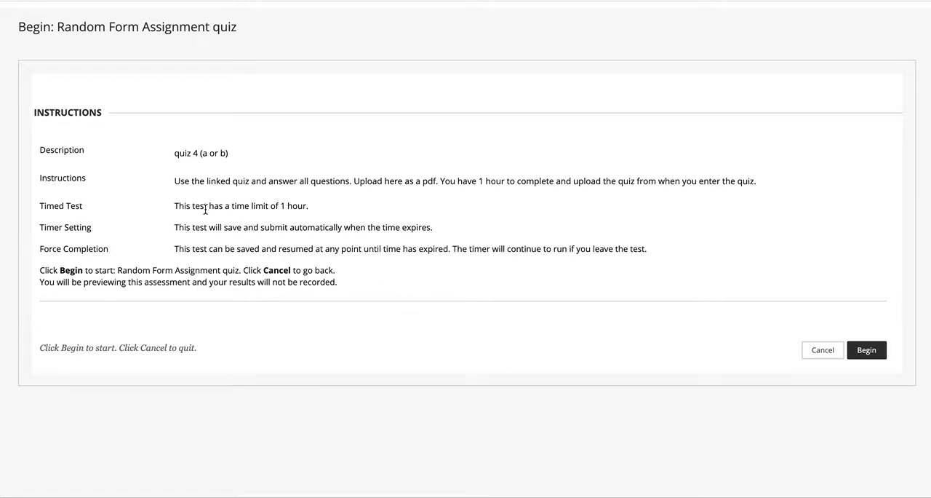
drag(172, 206, 318, 198)
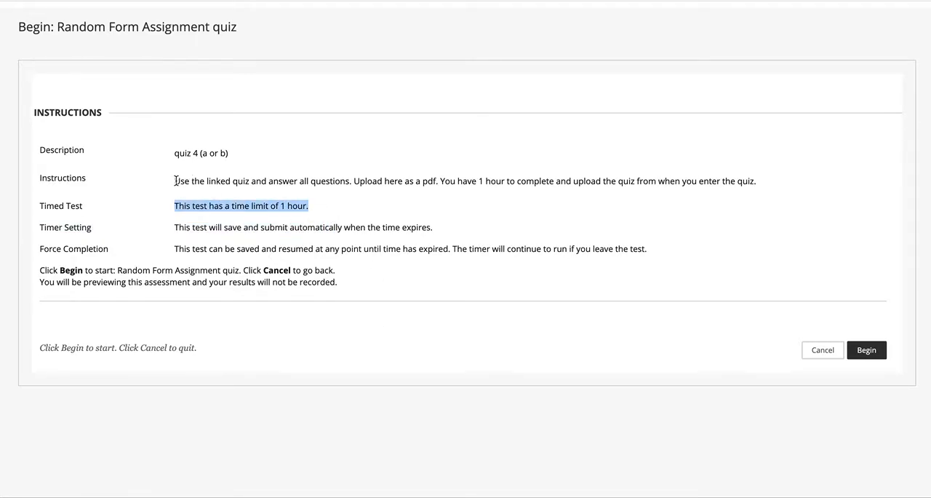
drag(174, 181, 725, 193)
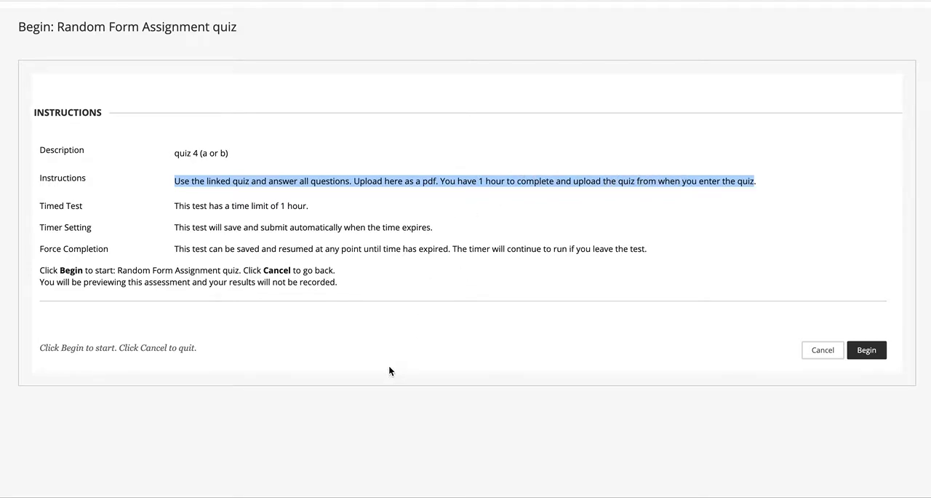
Step: Begin the test preview and review the multiple-choice question and the file upload question
click(868, 351)
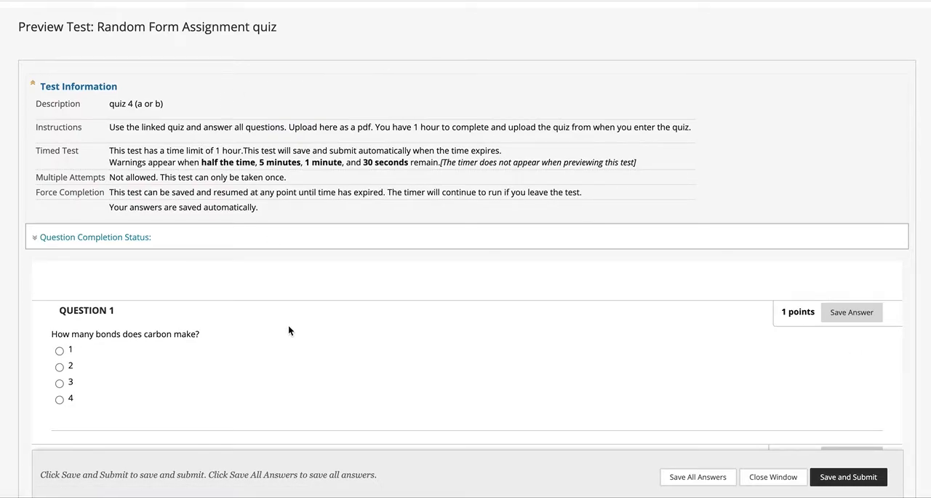
scroll(273, 382, down, 3)
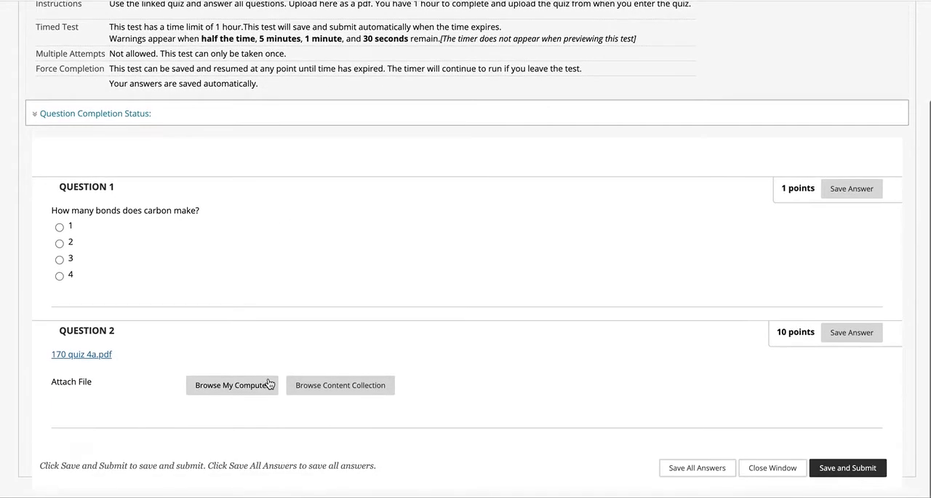
scroll(269, 382, up, 3)
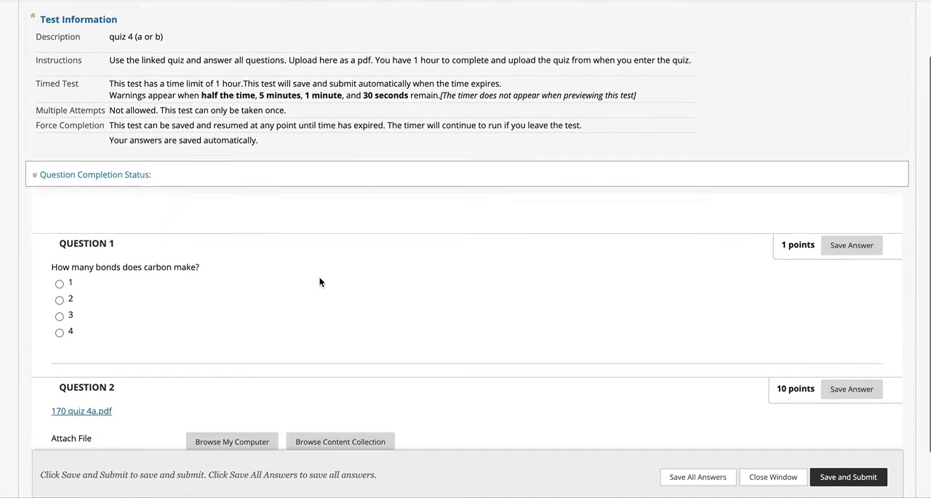
scroll(319, 276, down, 2)
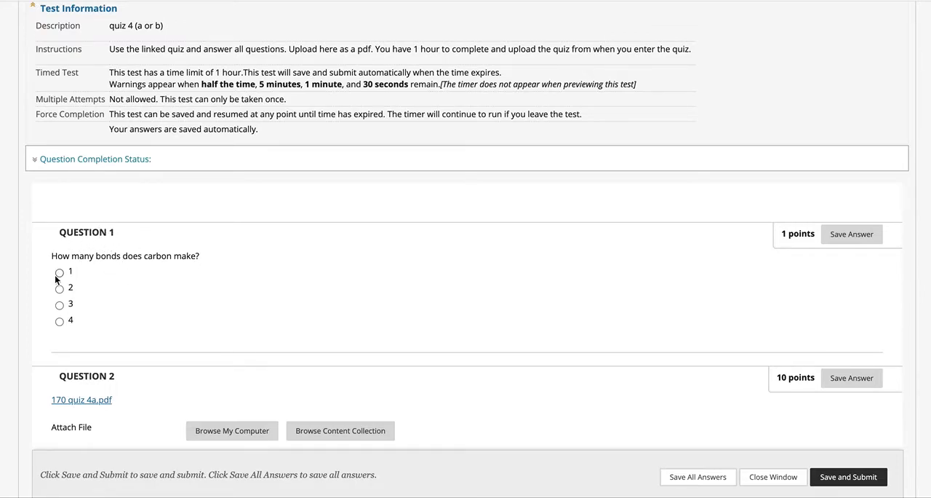
scroll(365, 302, down, 1)
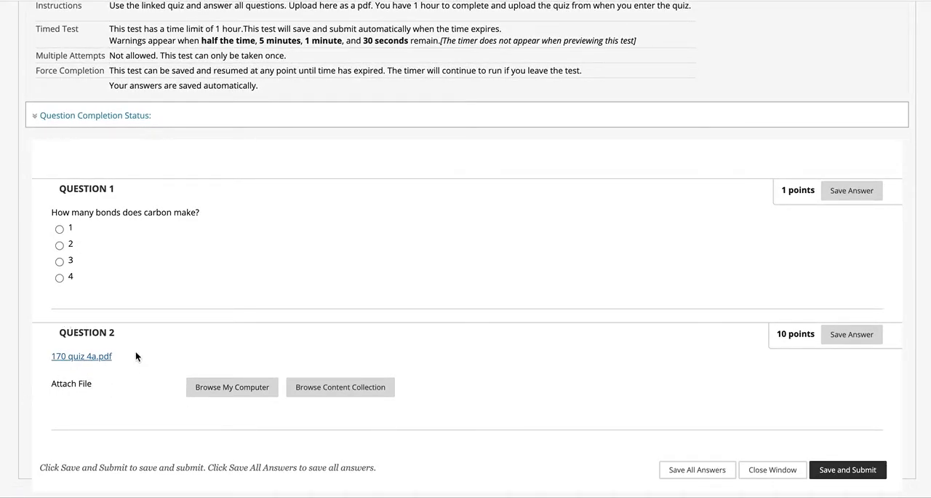
Step: Open the linked 170 quiz 4a.pdf from Question 2, look through its questions, and return to the test preview
click(89, 358)
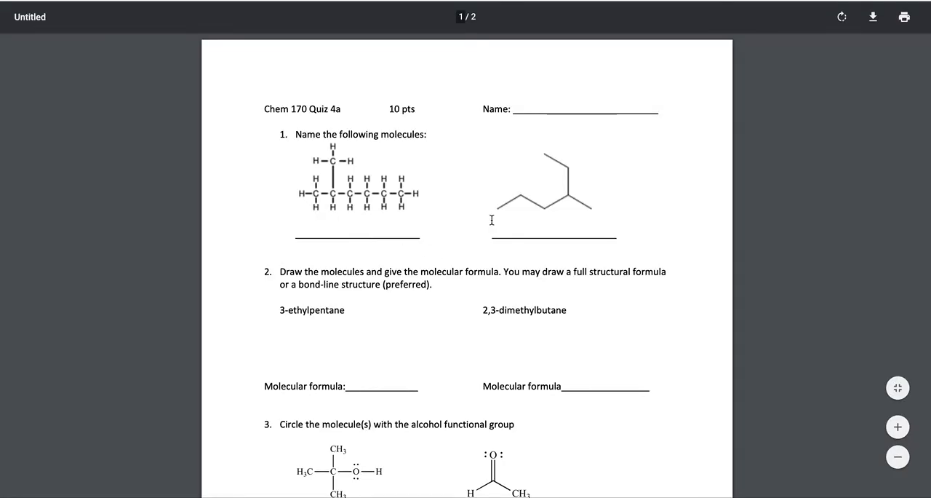
scroll(408, 342, down, 3)
scroll(389, 357, up, 2)
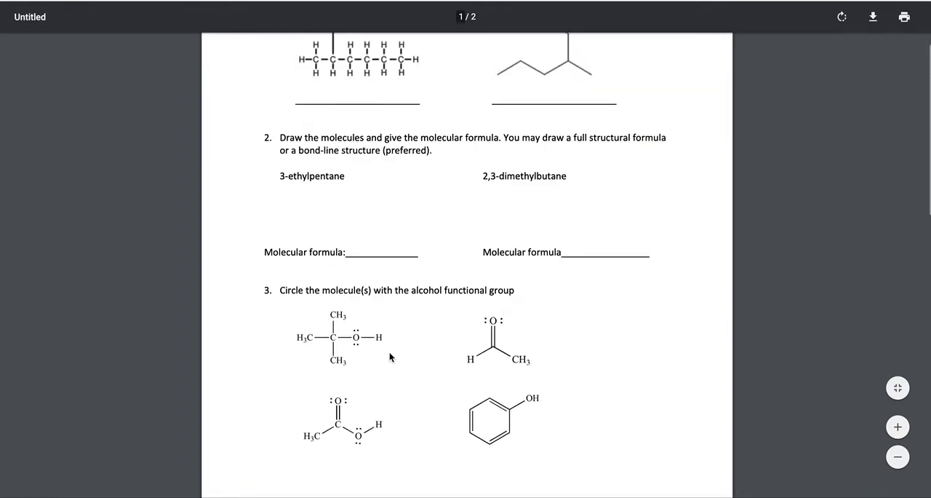
scroll(389, 357, down, 5)
scroll(389, 357, up, 2)
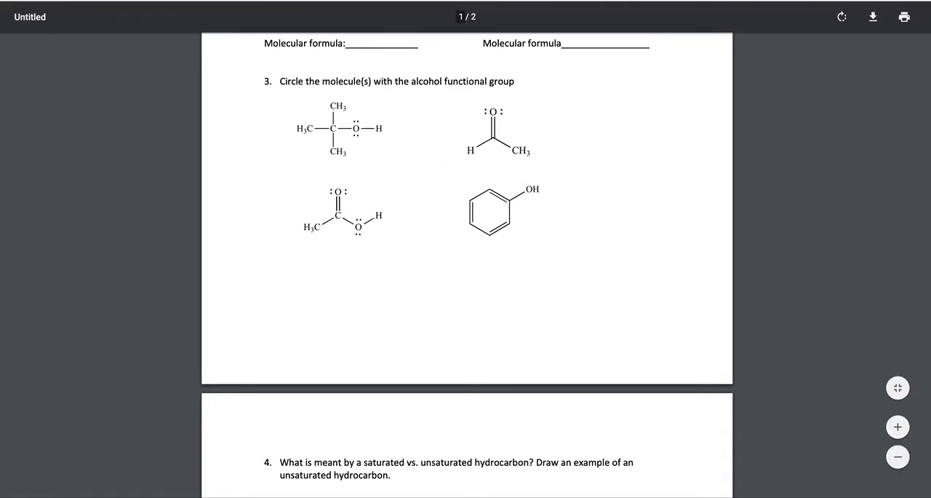
click(190, 1)
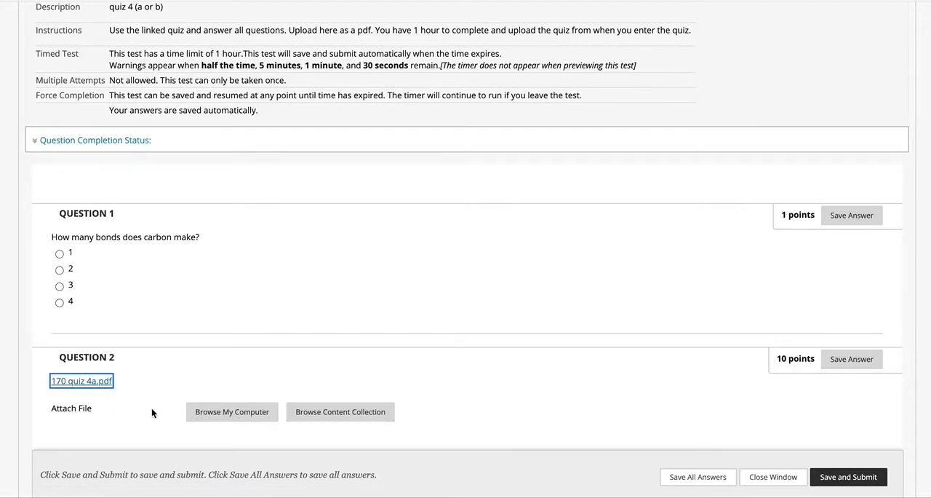
Step: View the computer's files available for attaching an answer to Question 2, and cancel the file selection
scroll(417, 331, down, 1)
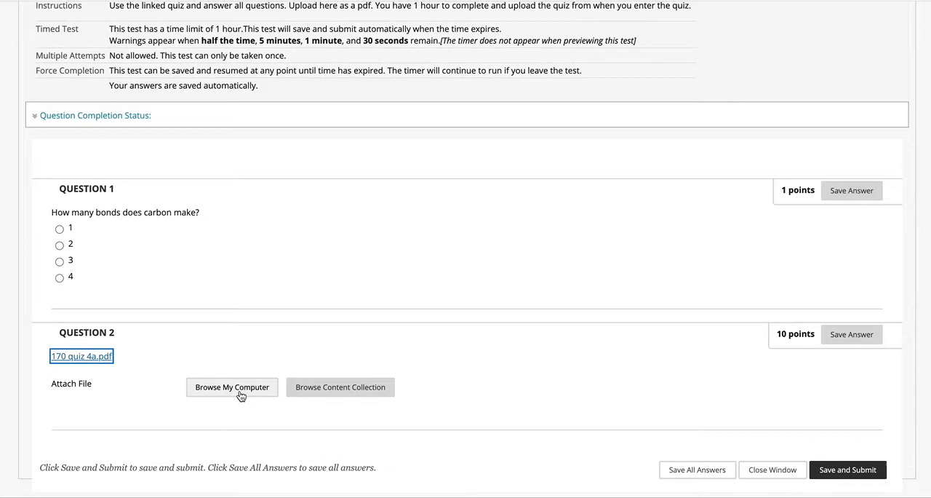
click(241, 393)
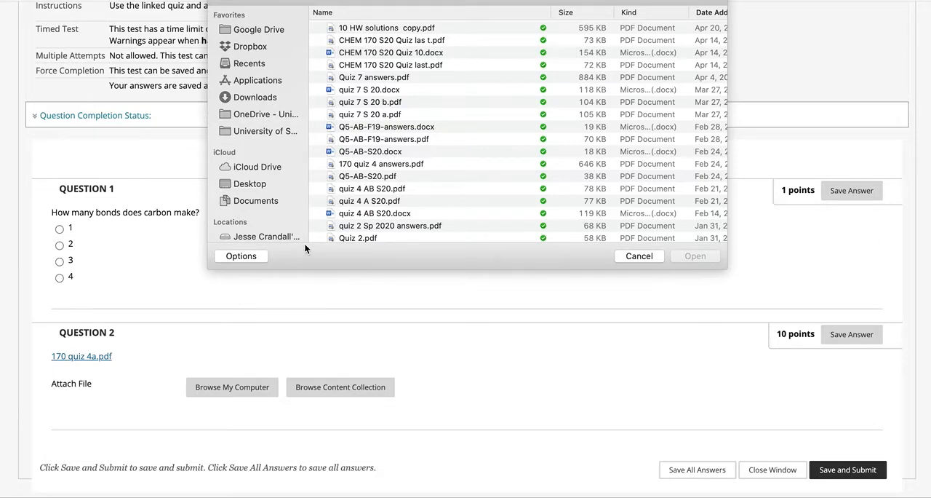
click(640, 257)
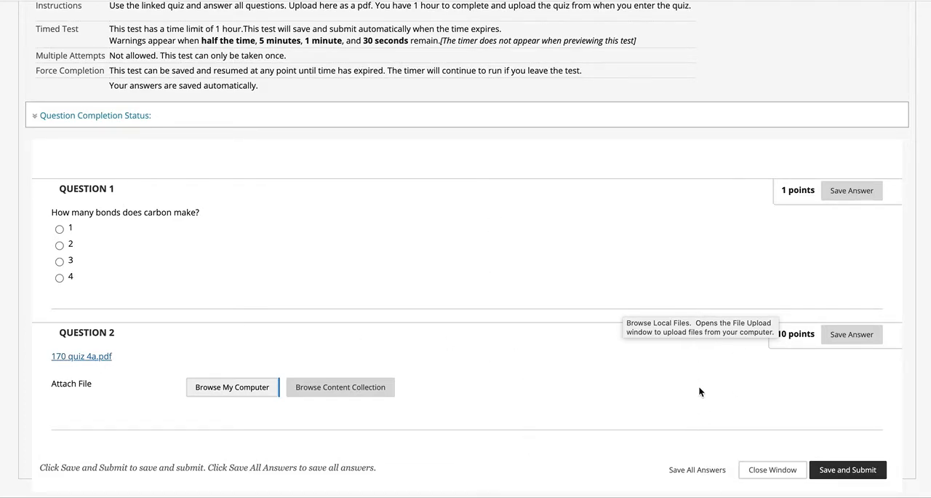
Step: Close the test preview without submitting and confirm leaving the page
scroll(675, 335, up, 2)
scroll(675, 335, down, 2)
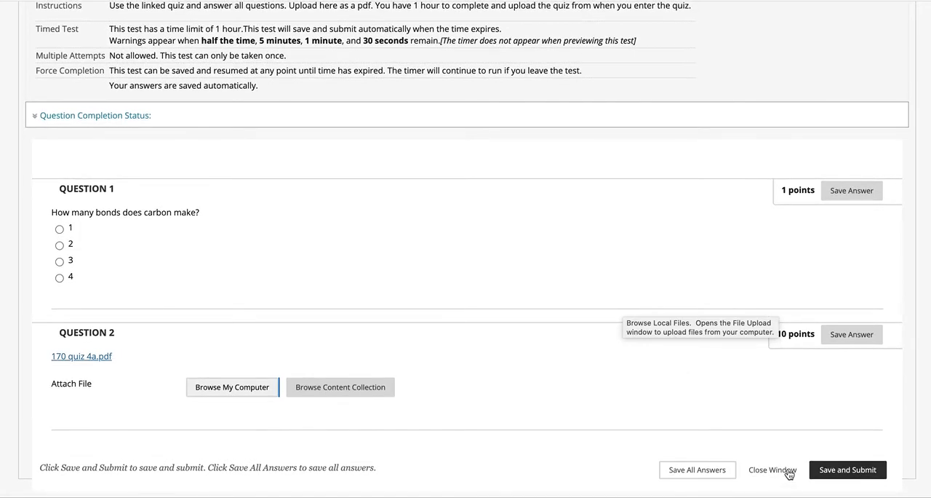
click(771, 468)
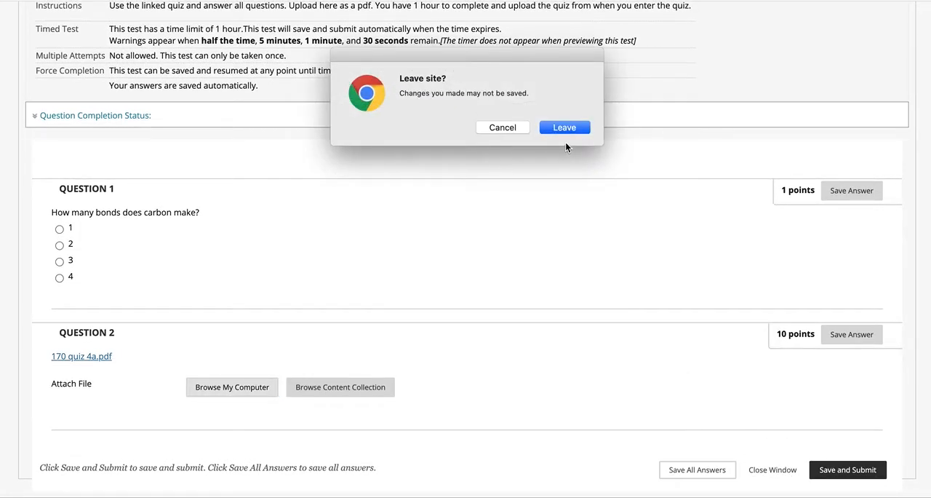
click(566, 128)
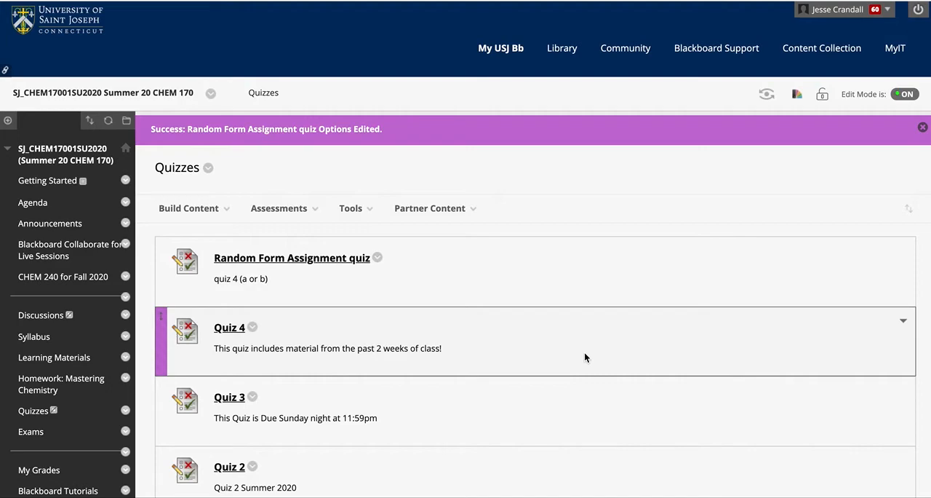
Step: Reopen the Random Form Assignment quiz, continue the attempt, and submit it with both questions unanswered
click(315, 261)
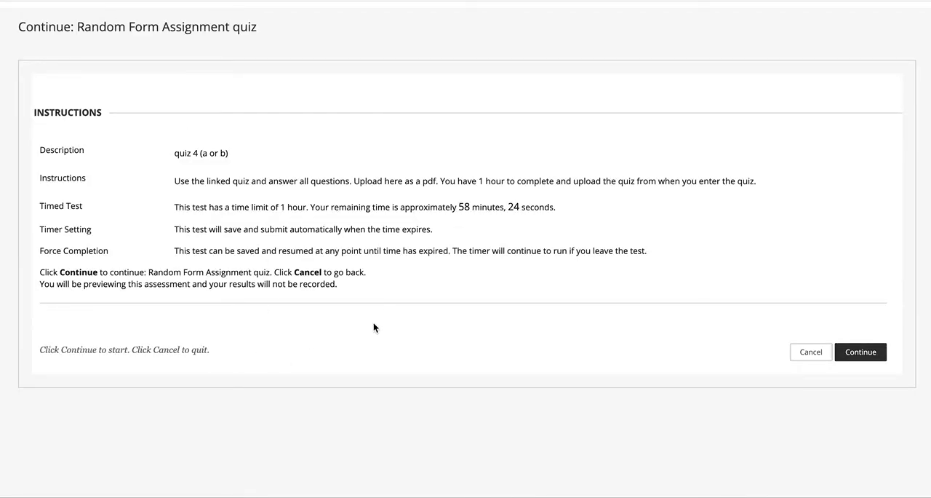
click(870, 352)
scroll(381, 390, down, 2)
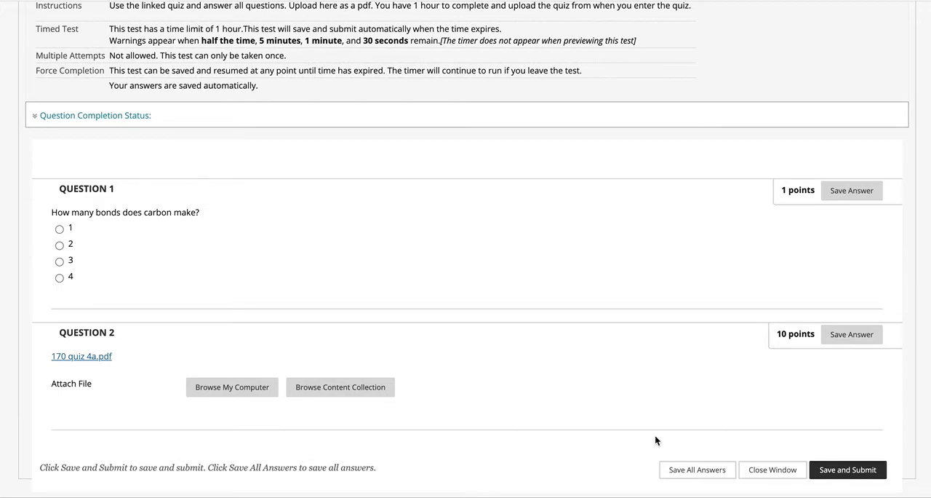
click(853, 471)
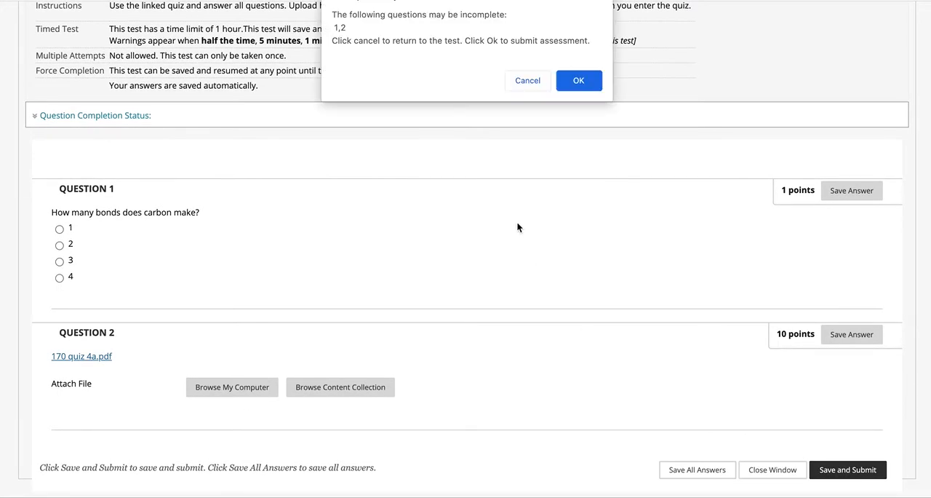
click(580, 86)
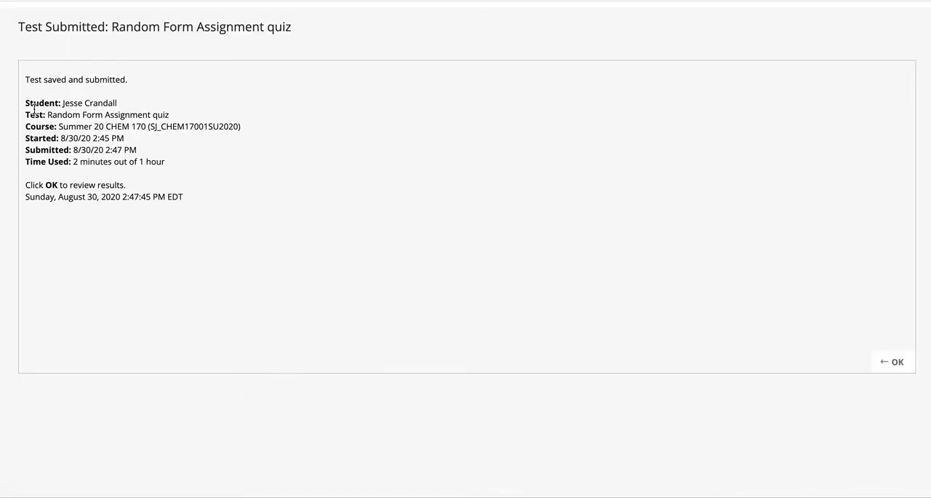
Step: Review the submitted test's details and question results, and return to the Quizzes page
click(48, 182)
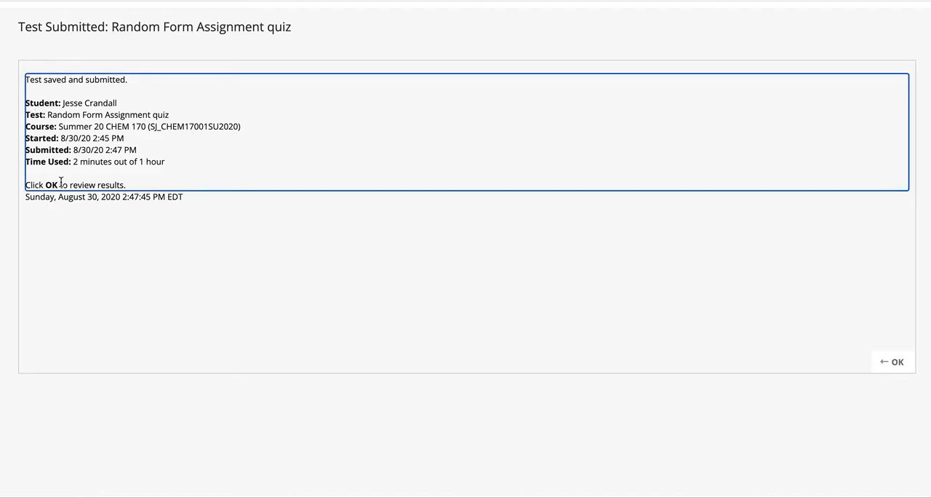
click(896, 355)
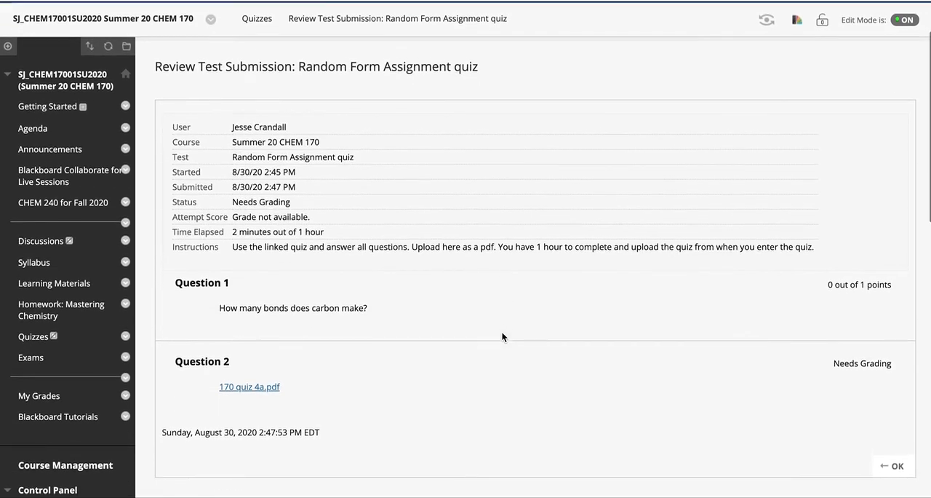
scroll(502, 336, down, 3)
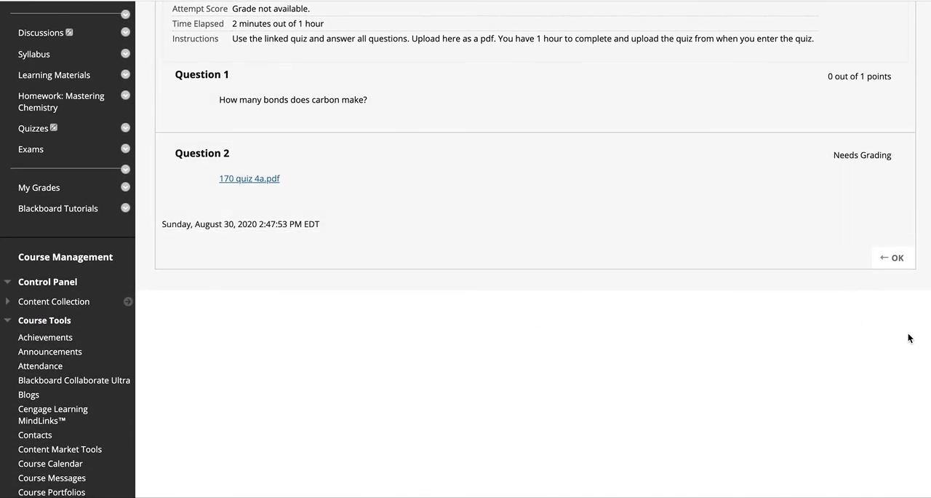
click(894, 259)
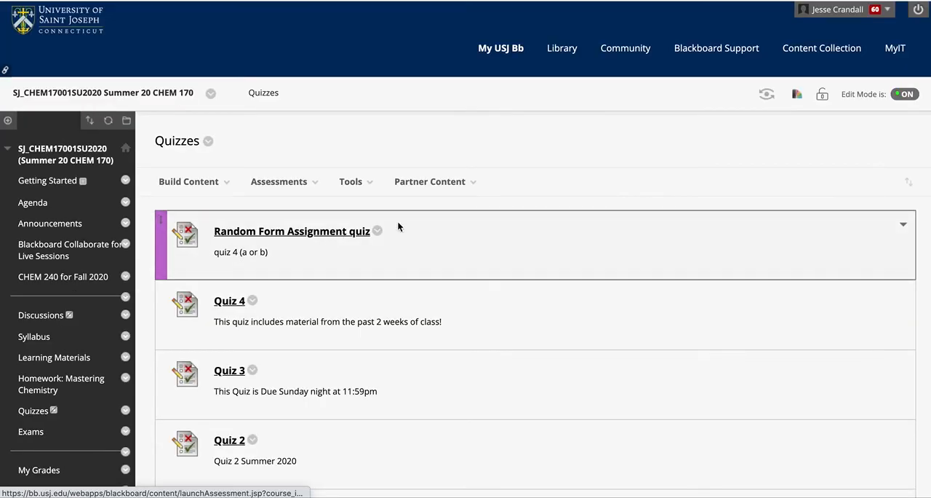
Step: Expand the Grade Center in the course's Control Panel and open the Full Grade Center
scroll(66, 416, down, 3)
scroll(66, 417, down, 2)
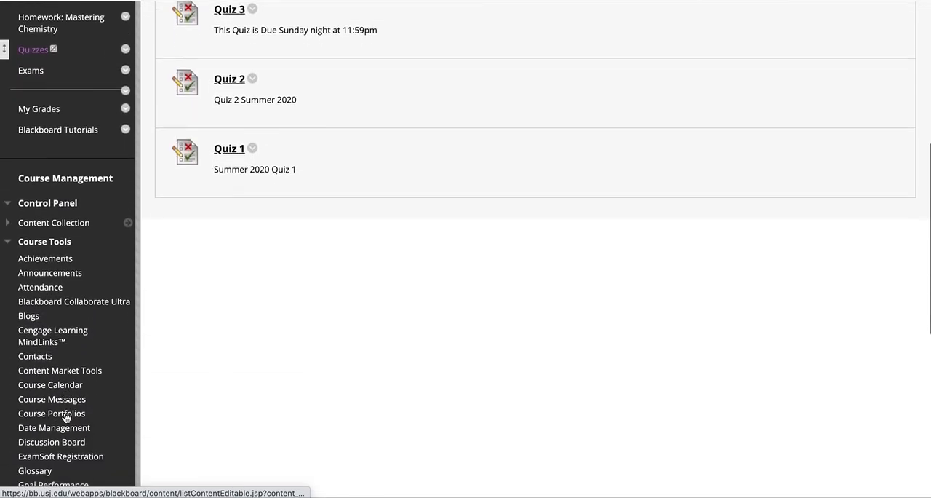
scroll(65, 416, down, 2)
scroll(65, 416, up, 2)
click(10, 161)
scroll(52, 293, down, 1)
scroll(52, 294, up, 1)
click(40, 380)
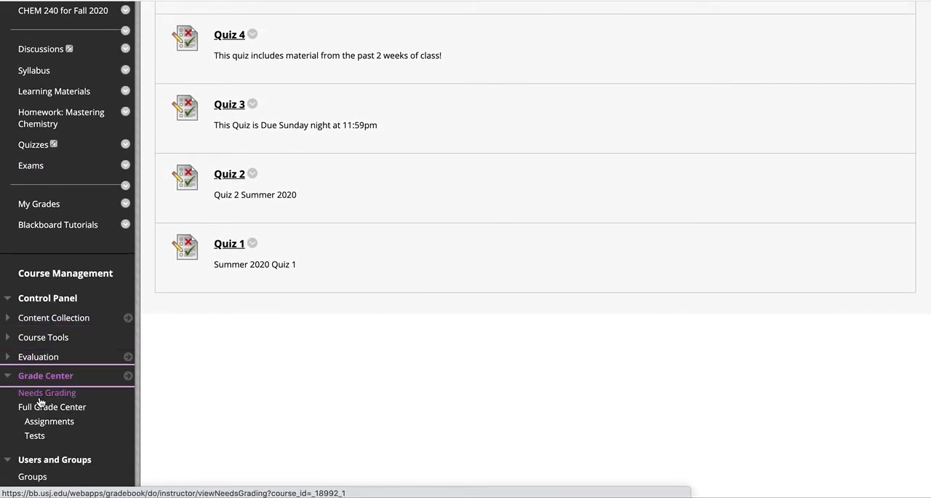
click(64, 409)
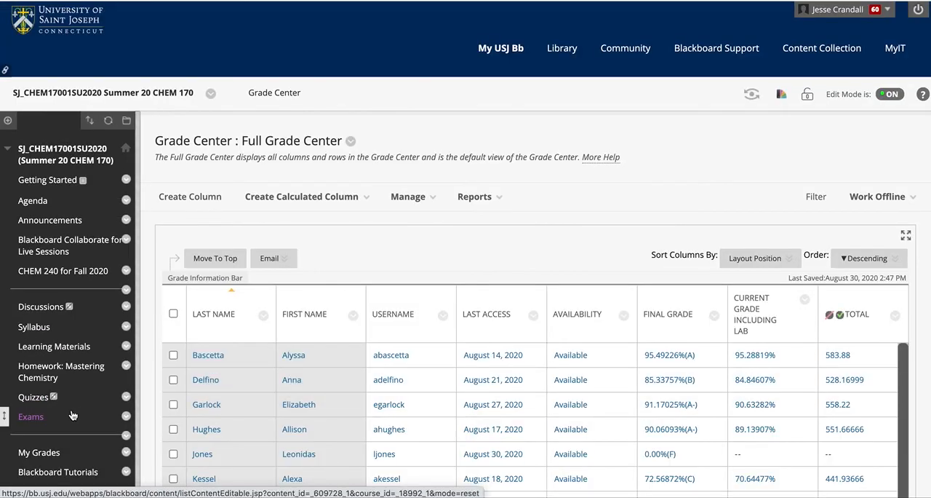
Step: Look through the Full Grade Center's columns as far as the Random Form Assignment Quiz column
scroll(73, 414, down, 5)
scroll(71, 415, up, 2)
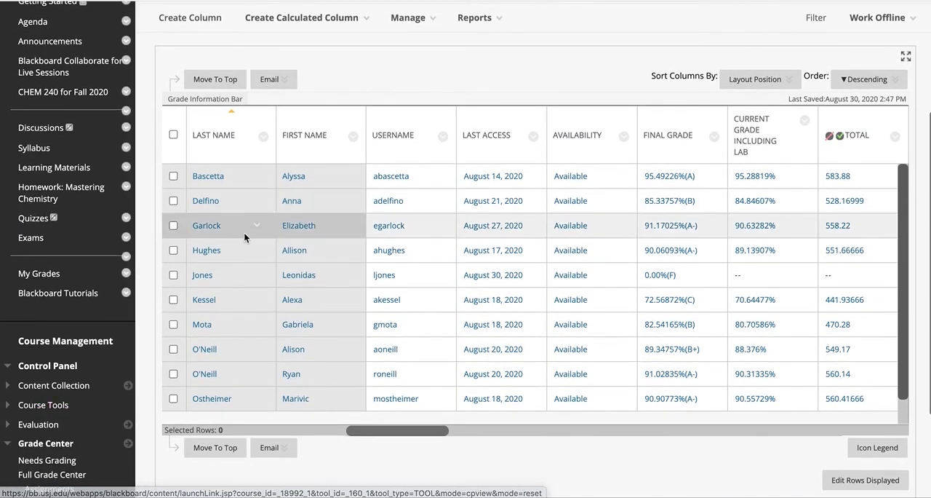
scroll(232, 360, down, 1)
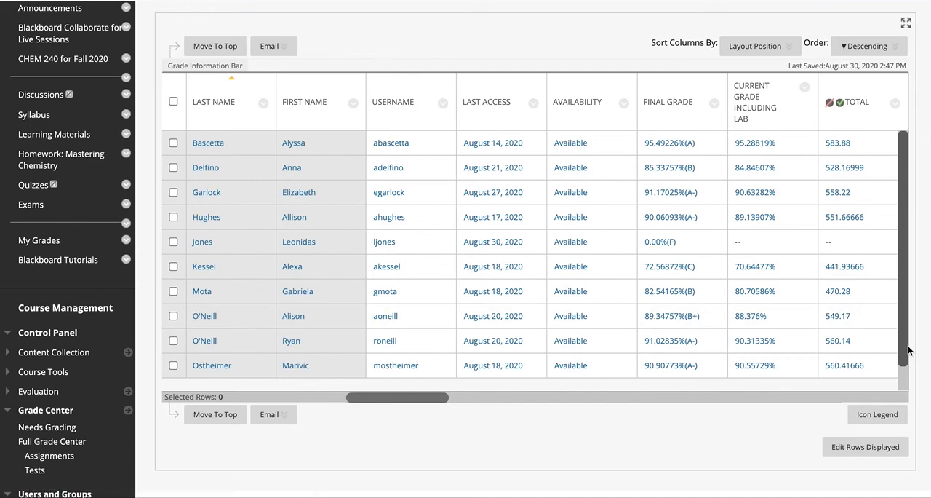
scroll(902, 349, down, 1)
scroll(902, 349, up, 1)
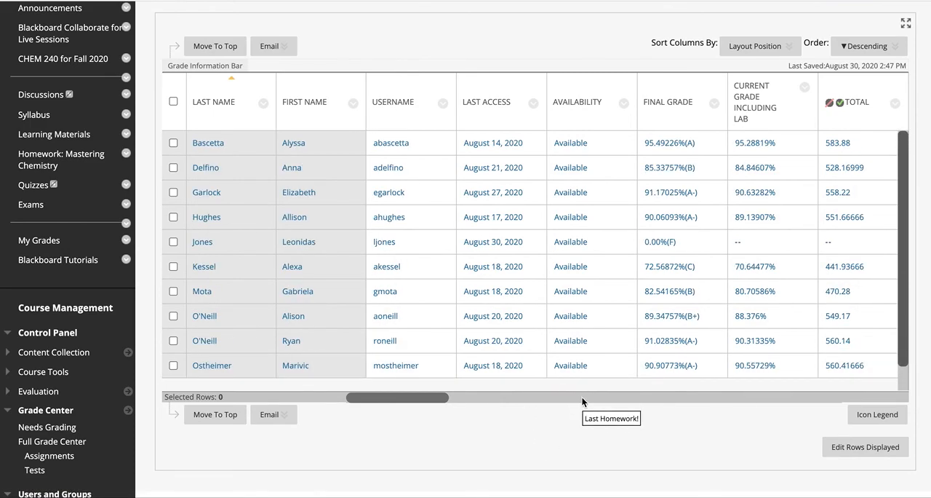
scroll(579, 396, right, 1)
scroll(608, 403, right, 5)
scroll(607, 403, right, 1)
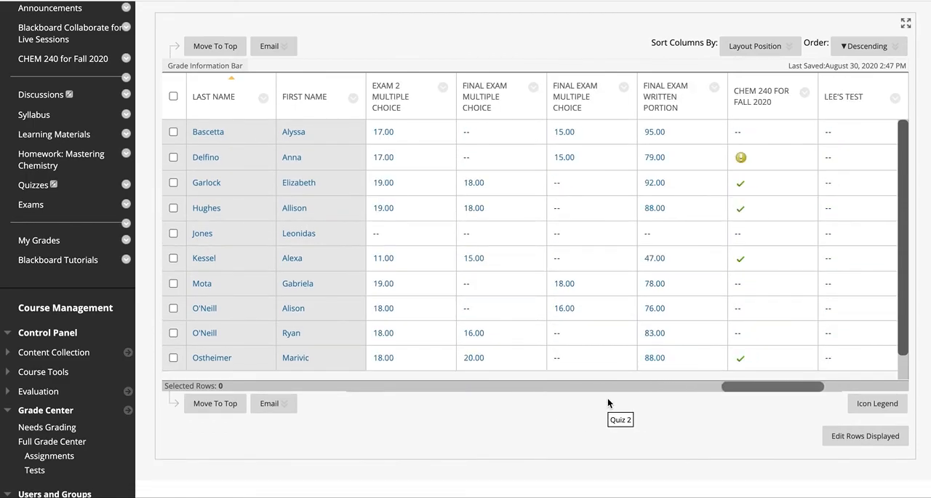
scroll(607, 403, up, 1)
scroll(608, 397, up, 1)
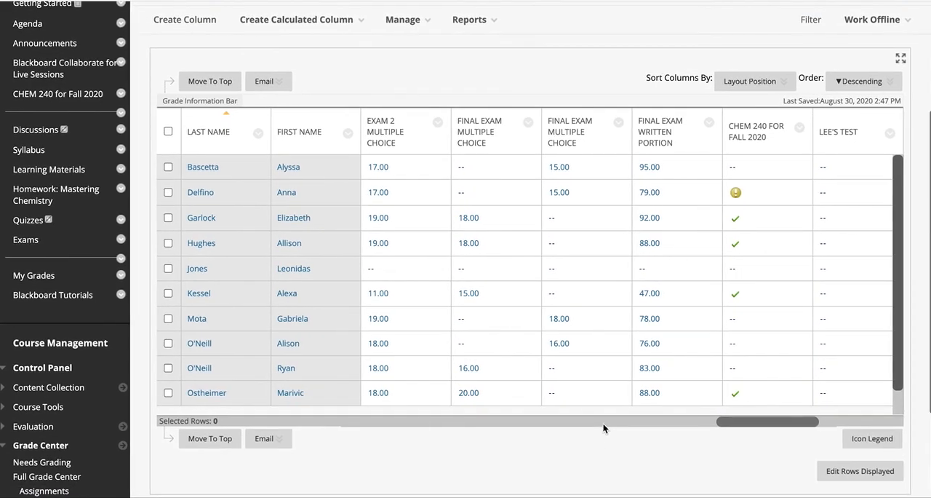
scroll(604, 422, right, 1)
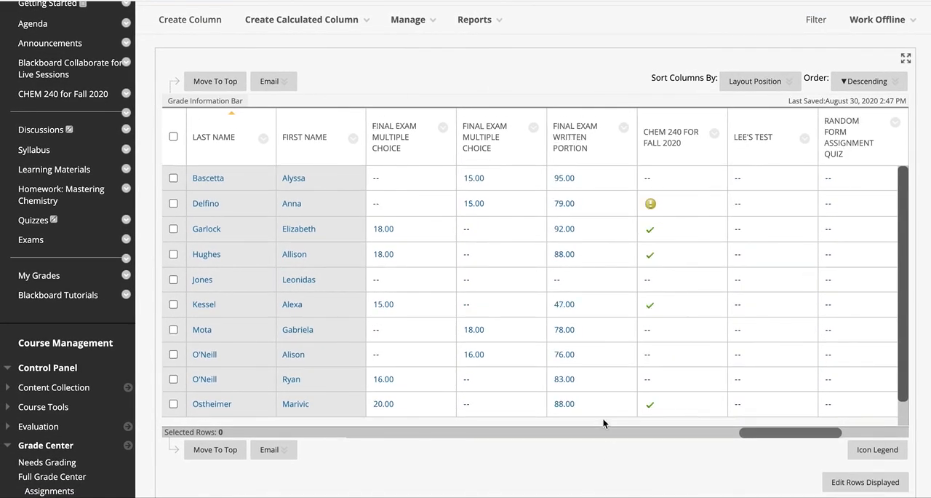
Step: View the grade options for a student's Random Form Assignment Quiz cell and for the ungraded CHEM 240 for Fall 2020 attempt
click(889, 253)
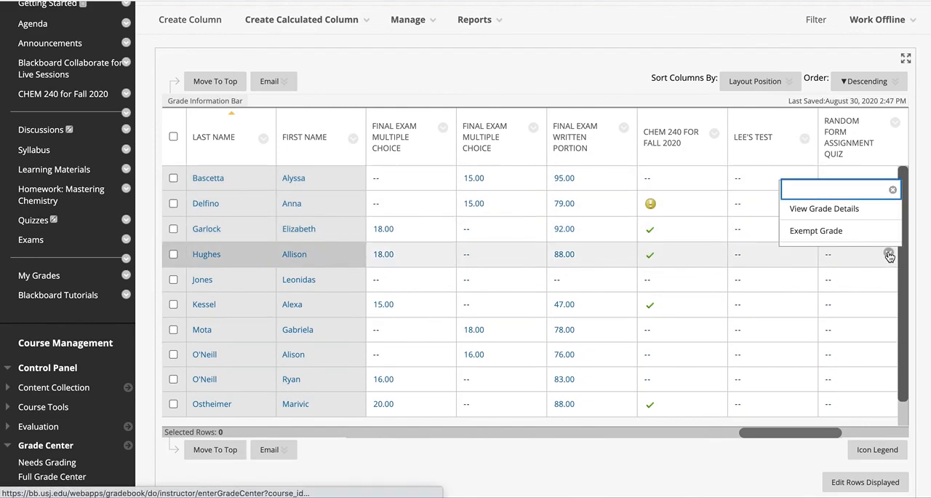
click(708, 203)
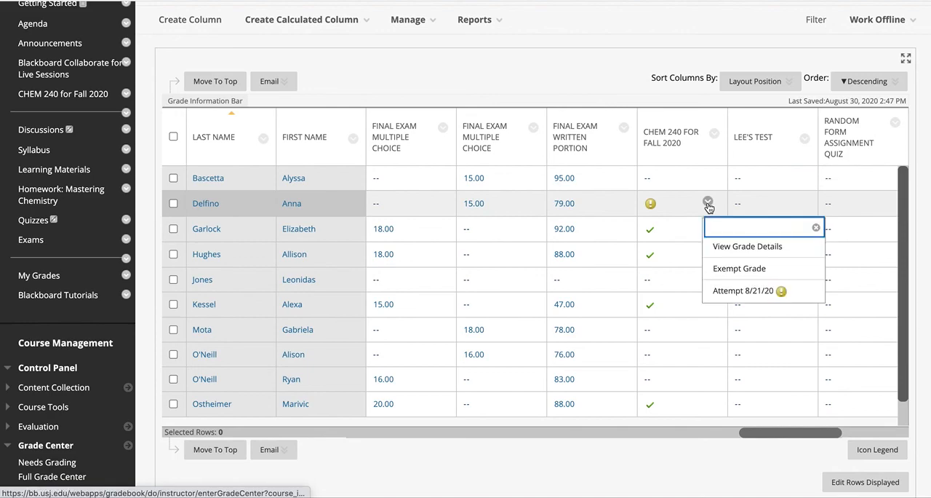
click(682, 452)
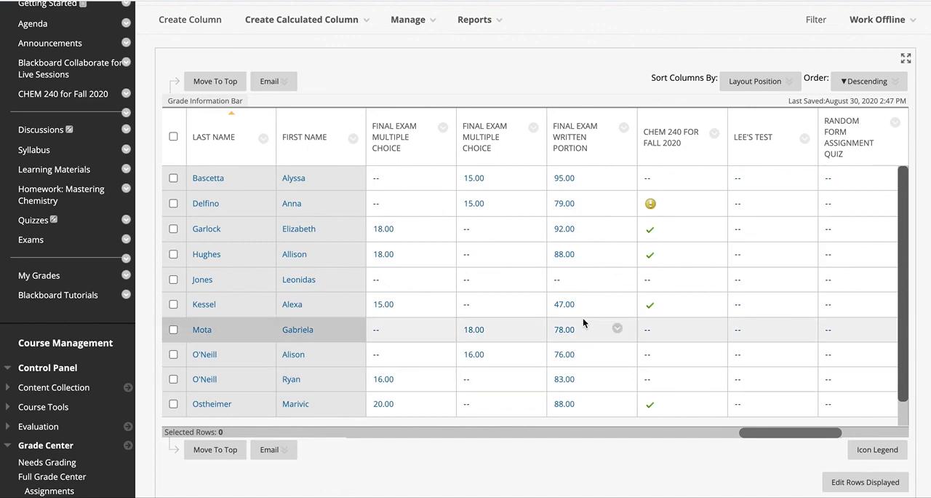